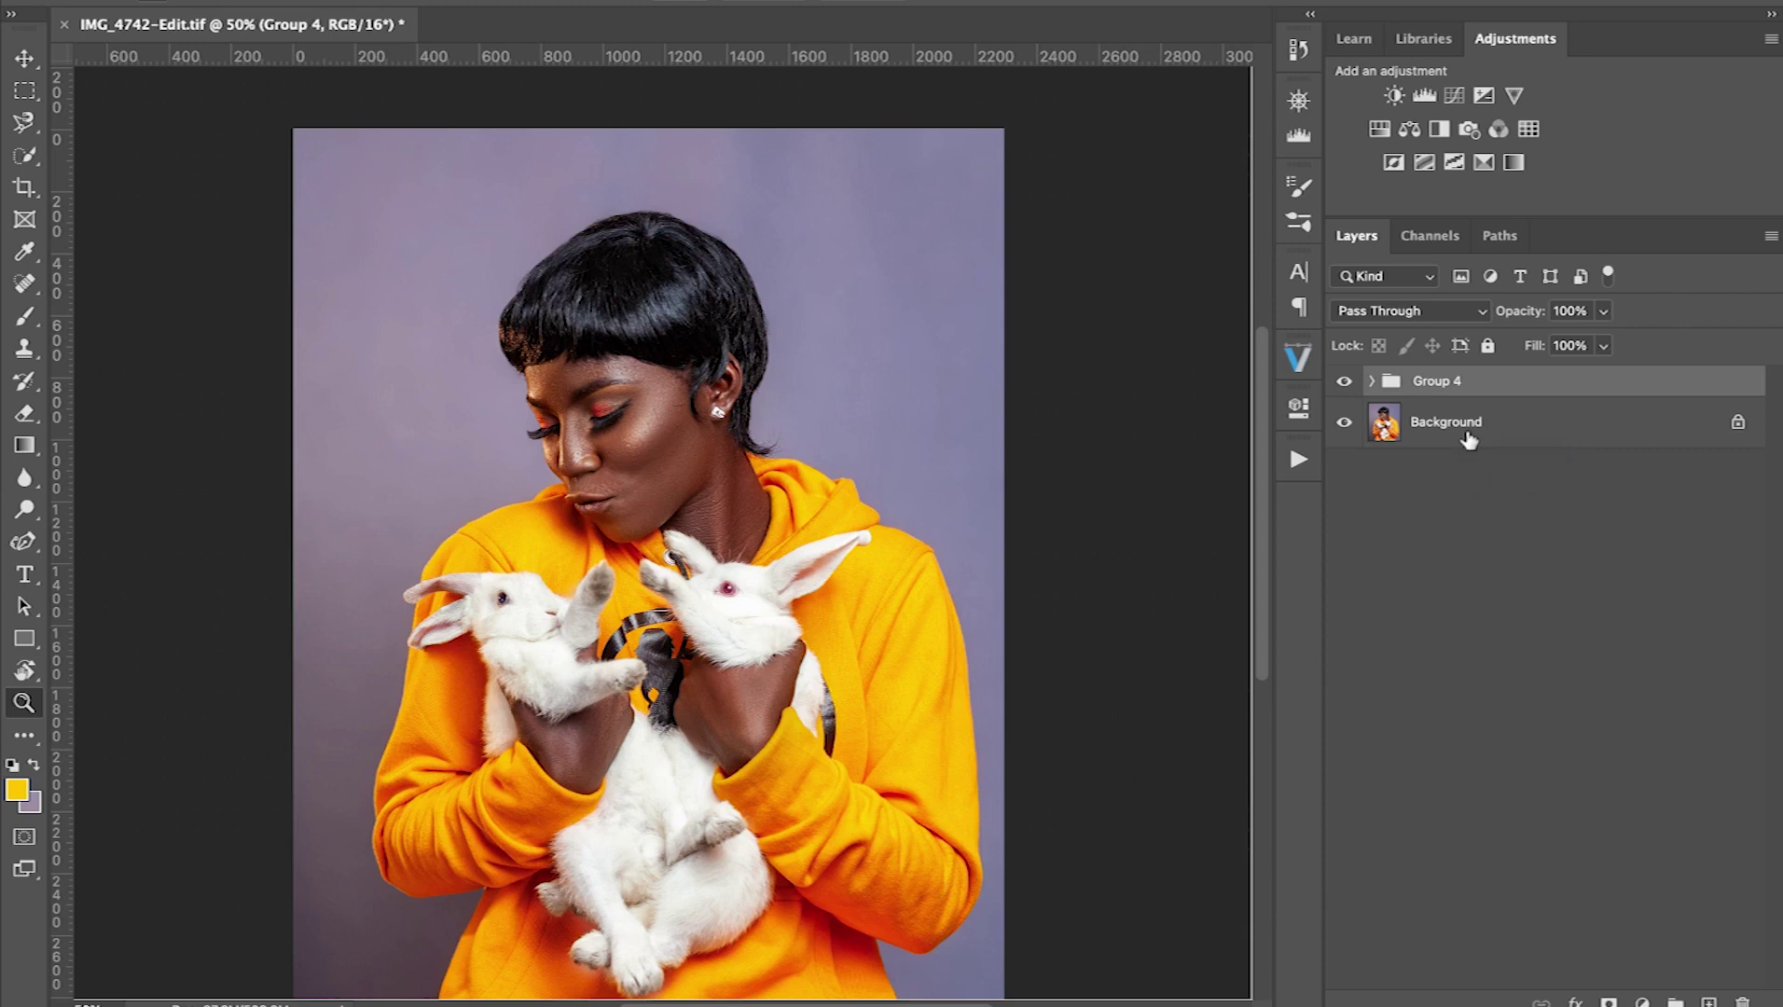
Compare the portrait with and without Group 4 and inspect the layers inside the group
{"action": "left_click", "coordinate": [1344, 383]}
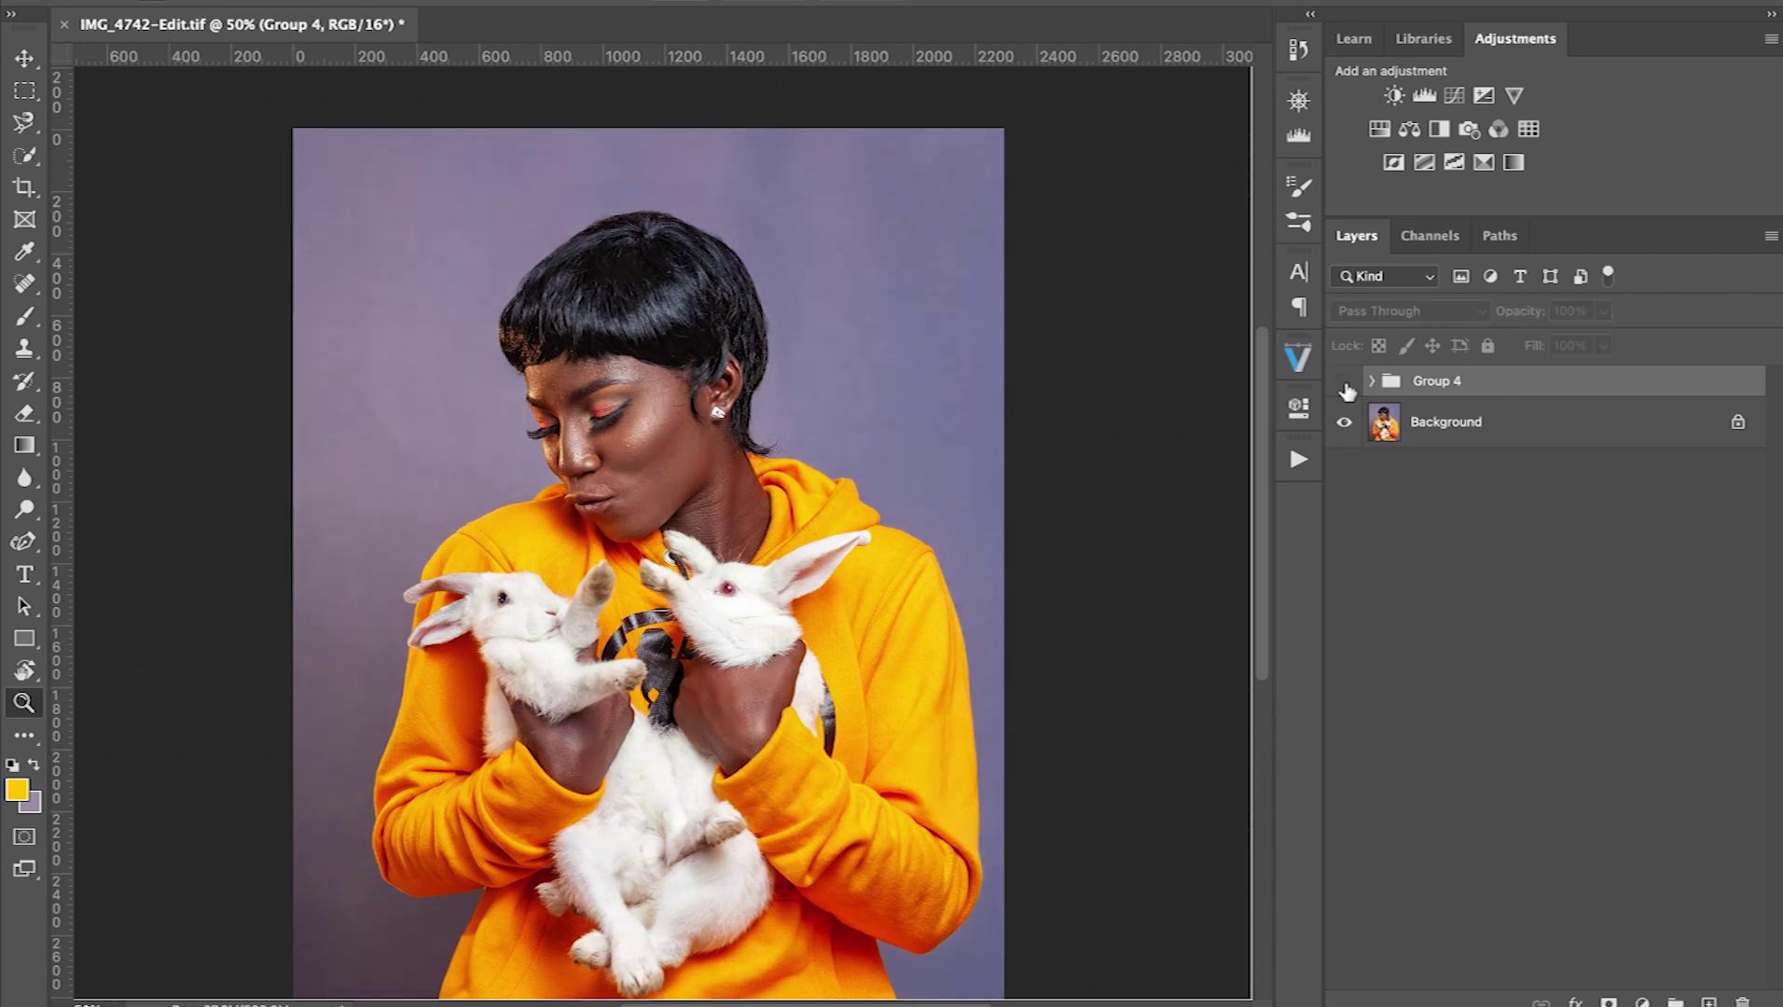
{"action": "left_click", "coordinate": [1345, 383]}
{"action": "left_click", "coordinate": [1371, 381]}
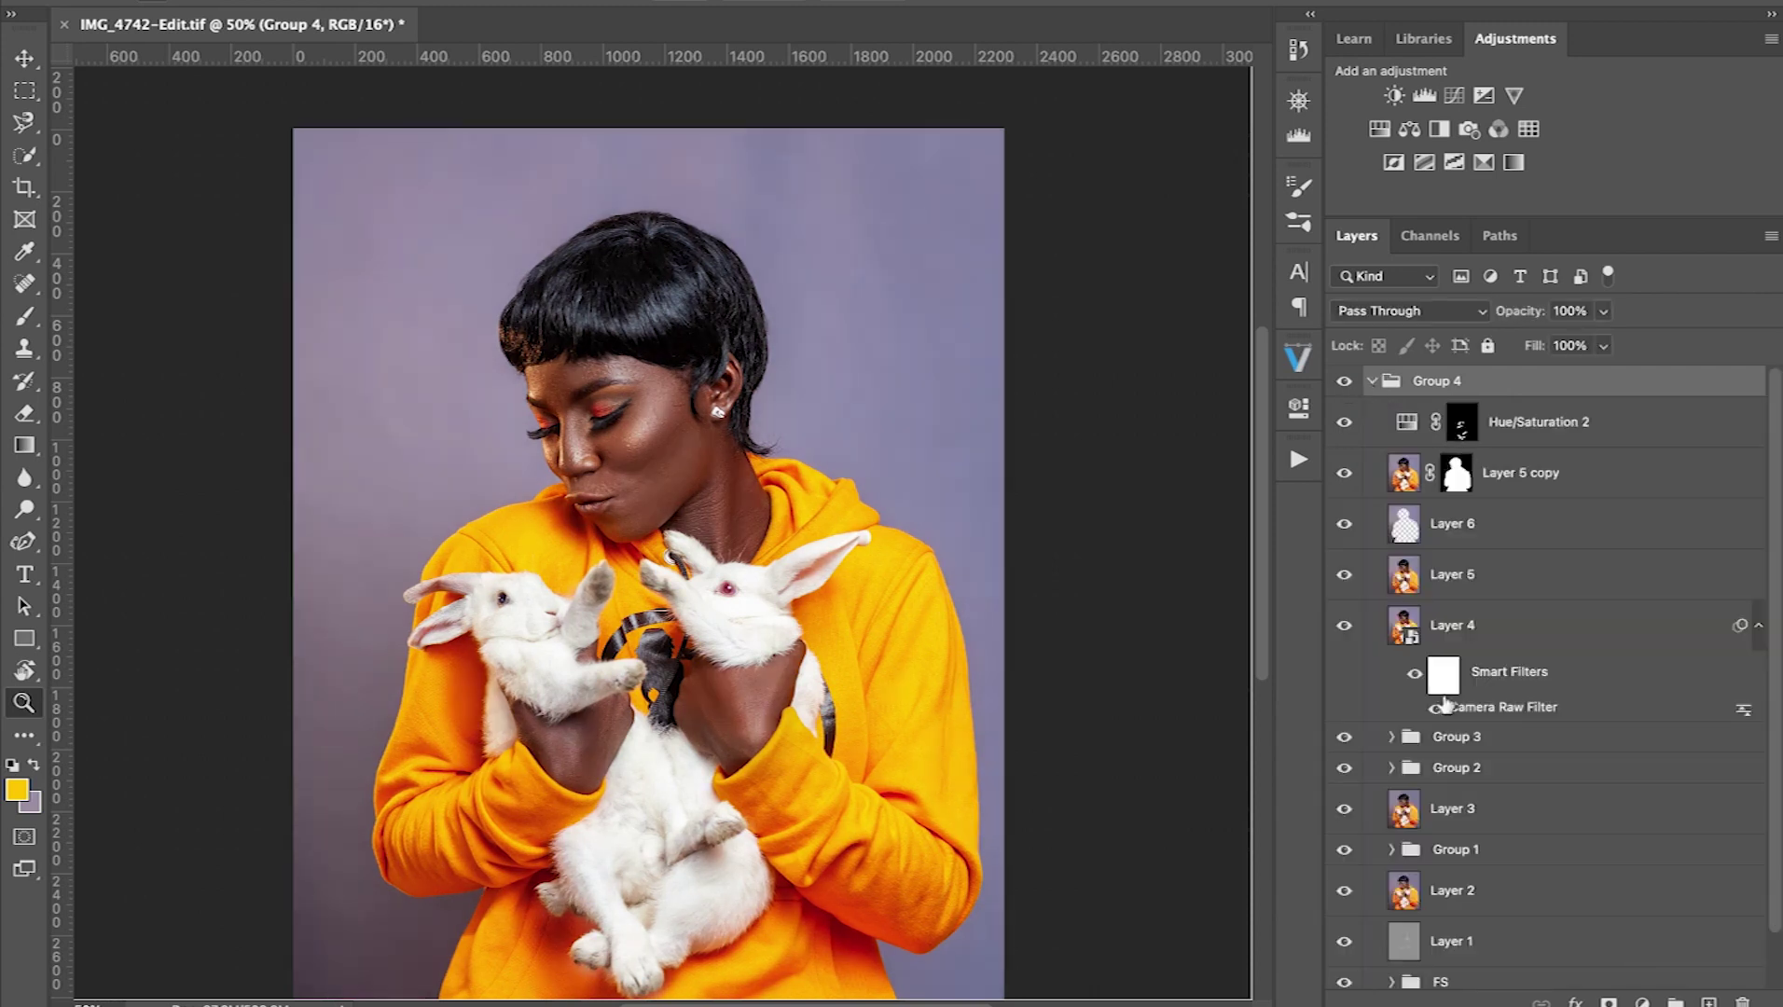
{"action": "left_click", "coordinate": [1372, 381]}
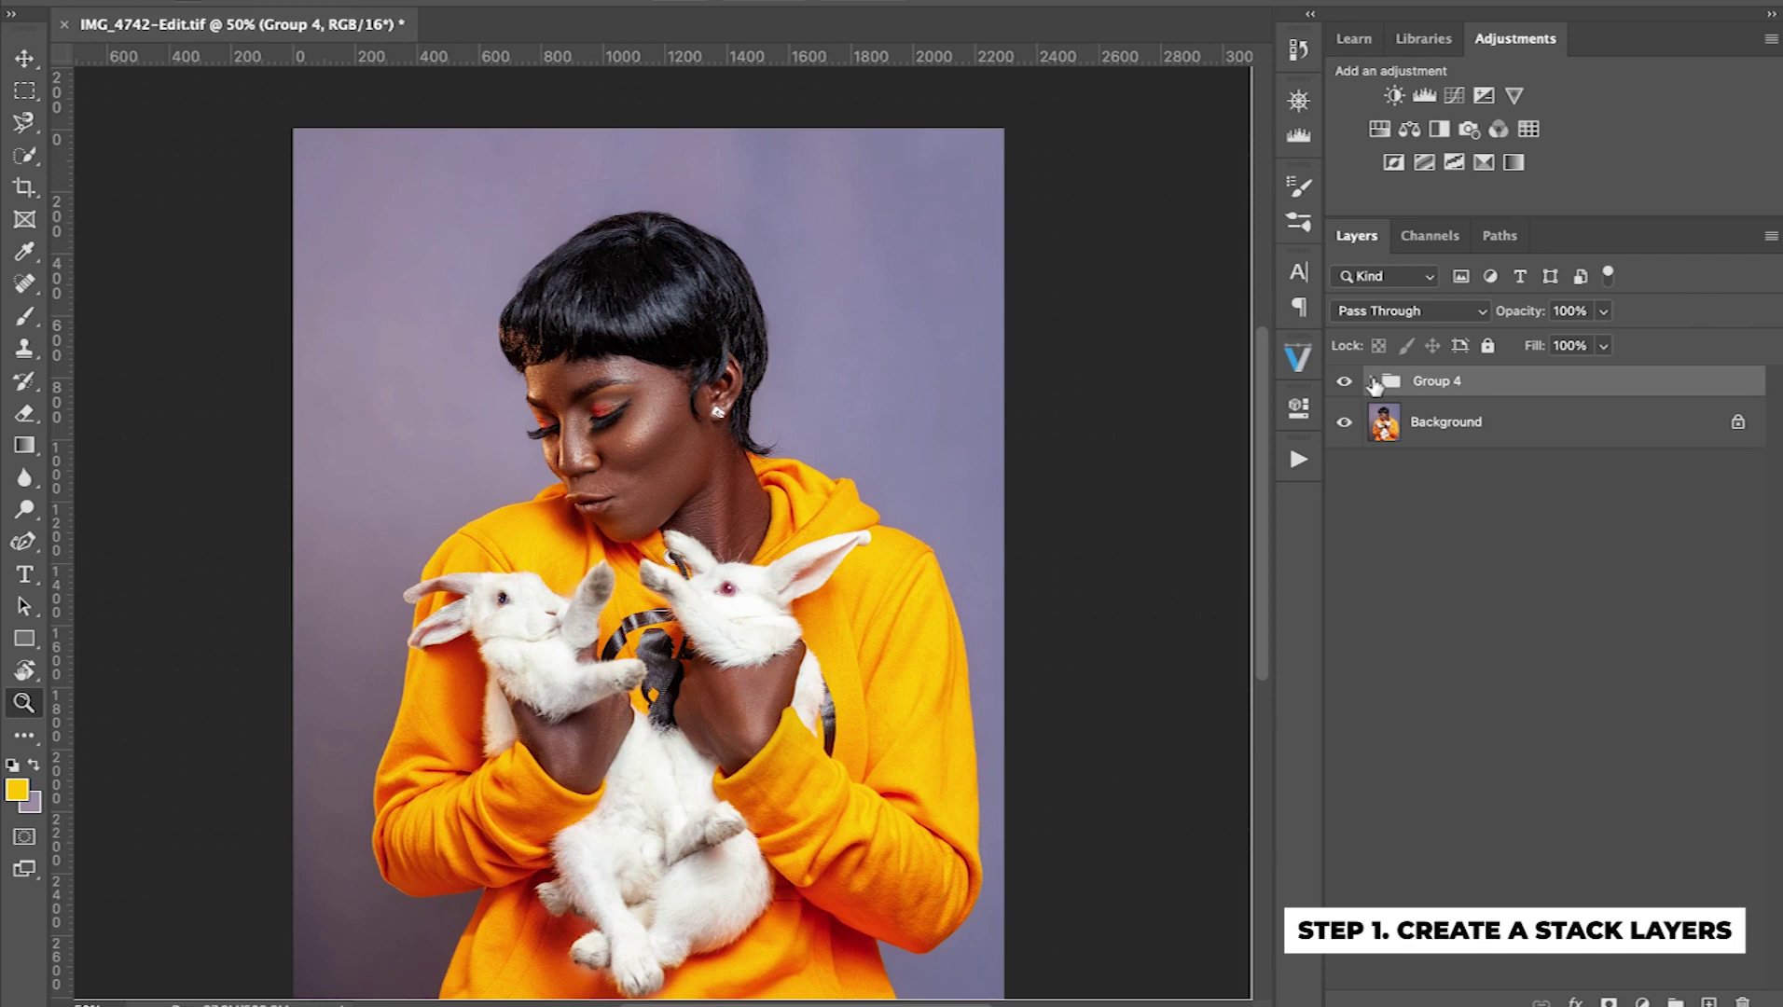
Stamp all visible layers into a new merged layer on top and check it with Group 4 and Background temporarily hidden
{"action": "key", "text": "ctrl+shift+alt+e"}
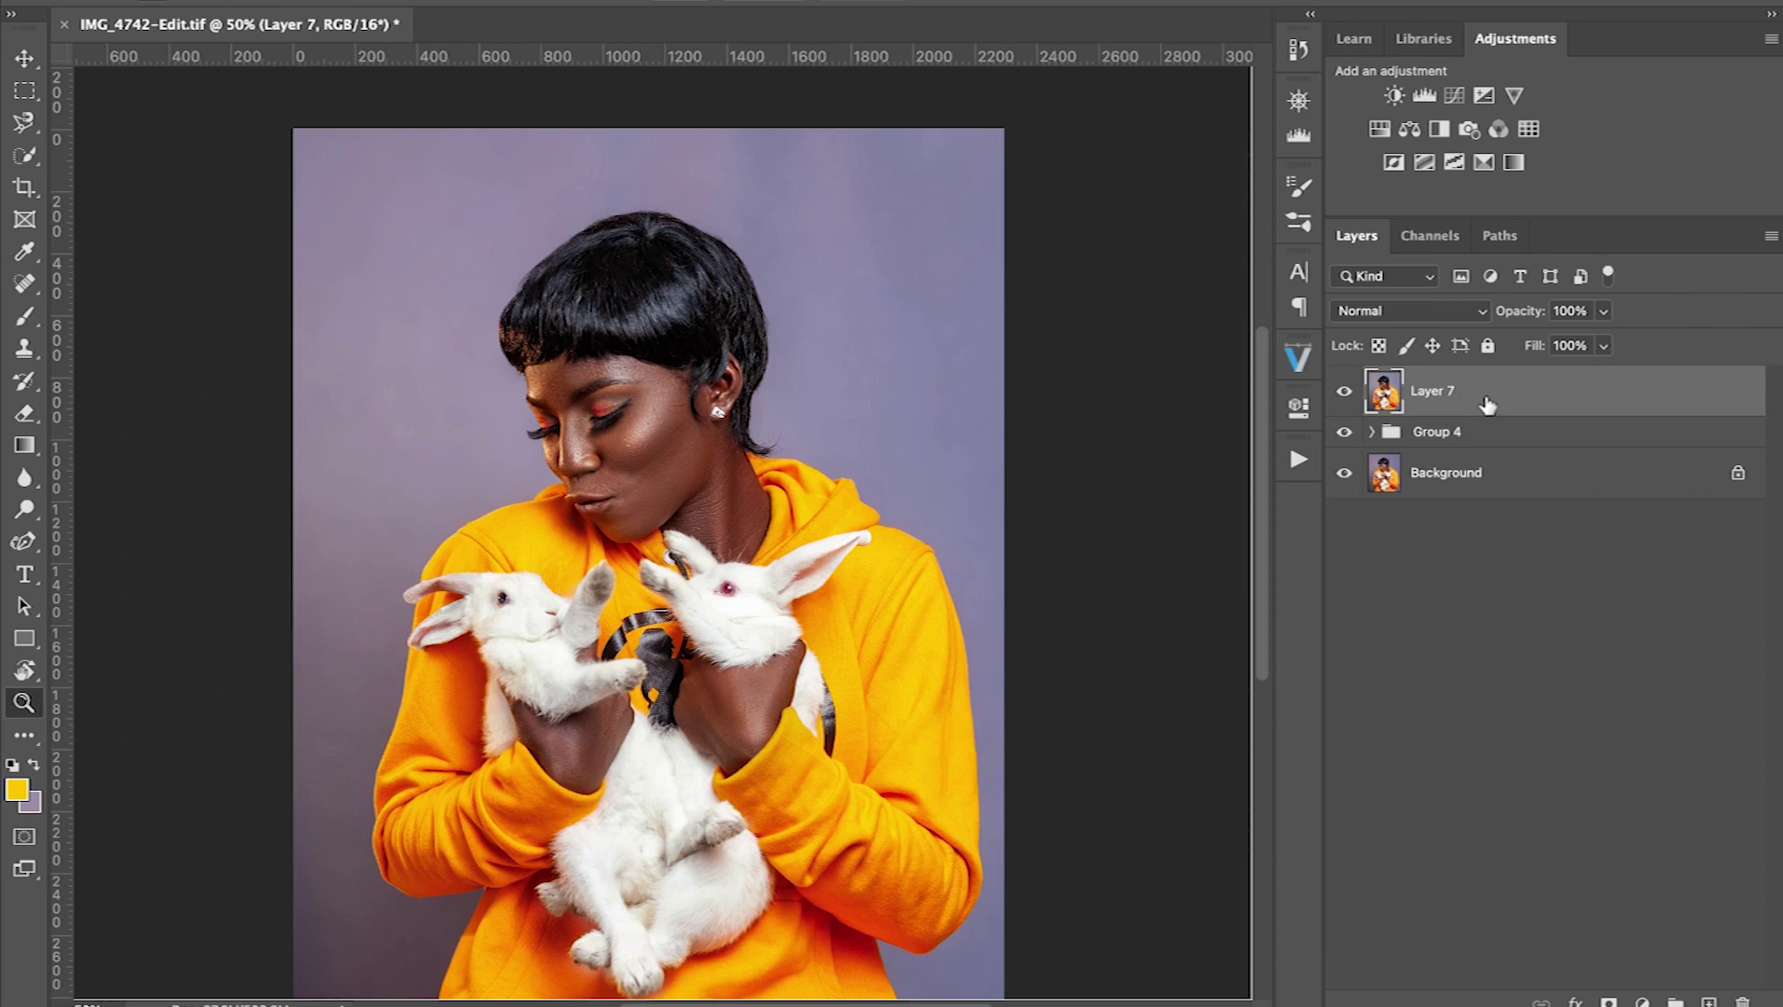
{"action": "left_click", "coordinate": [1343, 431]}
{"action": "left_click", "coordinate": [1344, 476]}
{"action": "left_click", "coordinate": [1344, 473]}
{"action": "left_click", "coordinate": [1343, 432]}
Select the woman and rabbits, mask Layer 7 to that selection, and check the cutout with the lower layers temporarily hidden
{"action": "left_click", "coordinate": [24, 154]}
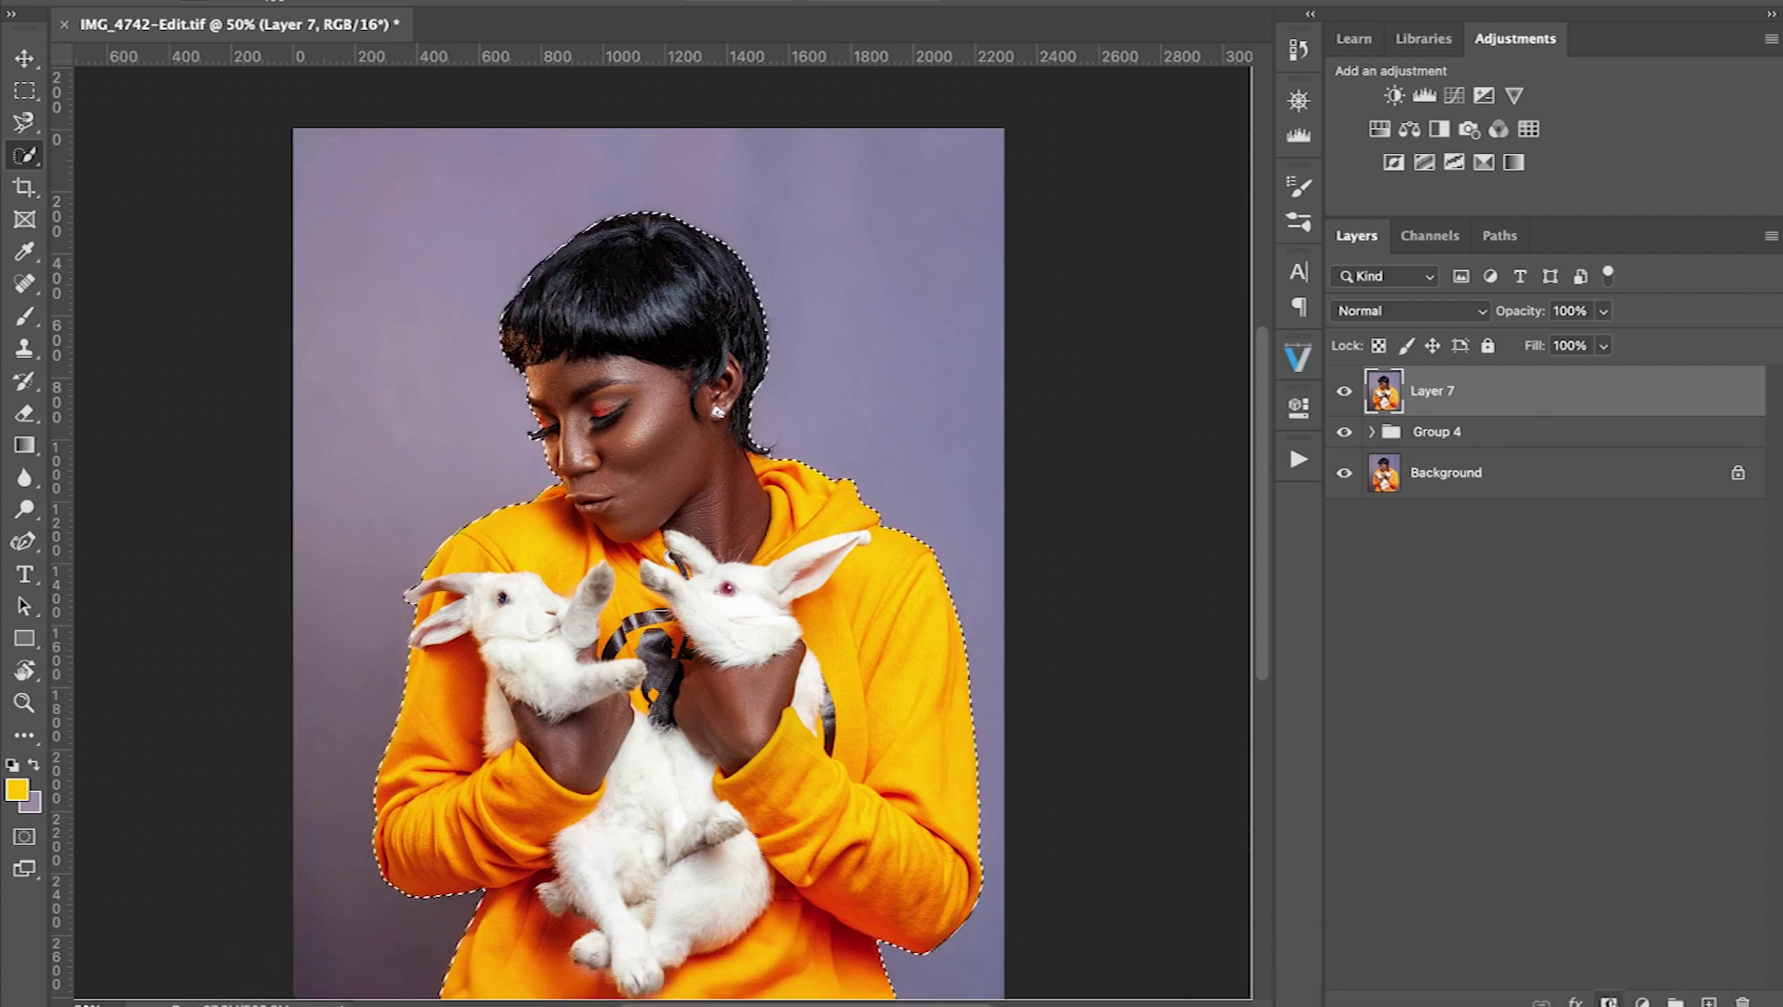
{"action": "left_click", "coordinate": [1609, 1002]}
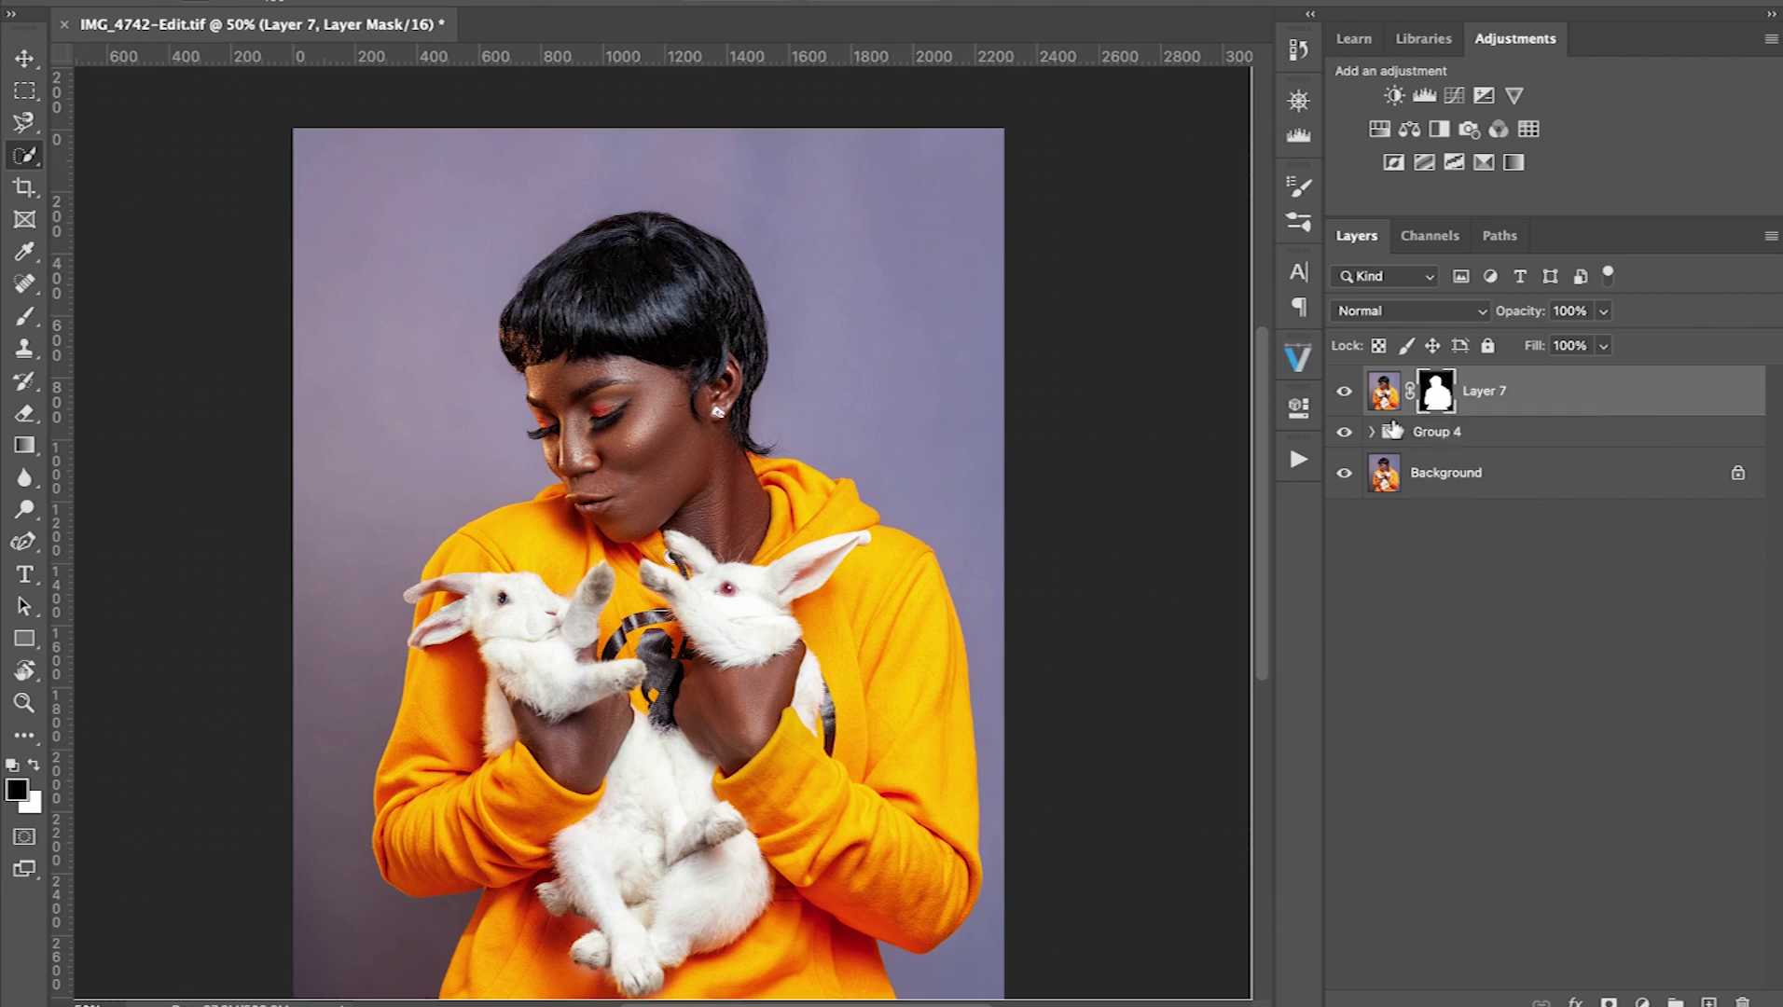
{"action": "left_click", "coordinate": [1345, 434]}
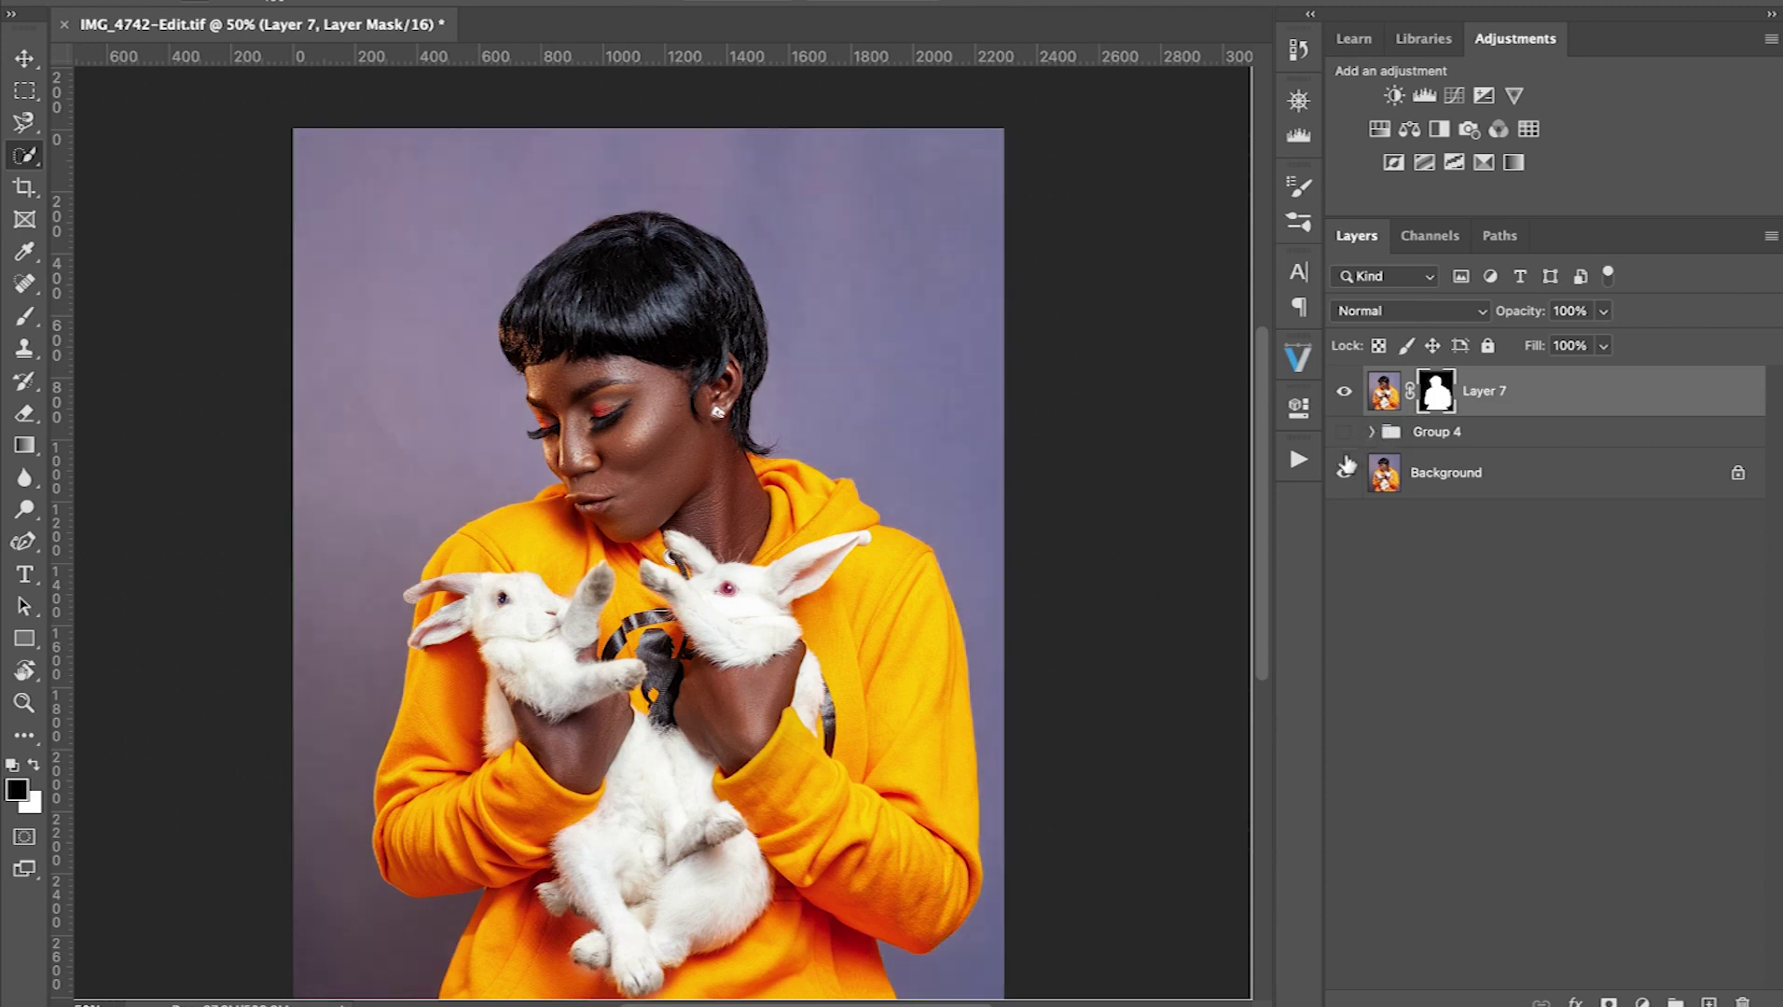
{"action": "left_click", "coordinate": [1344, 472]}
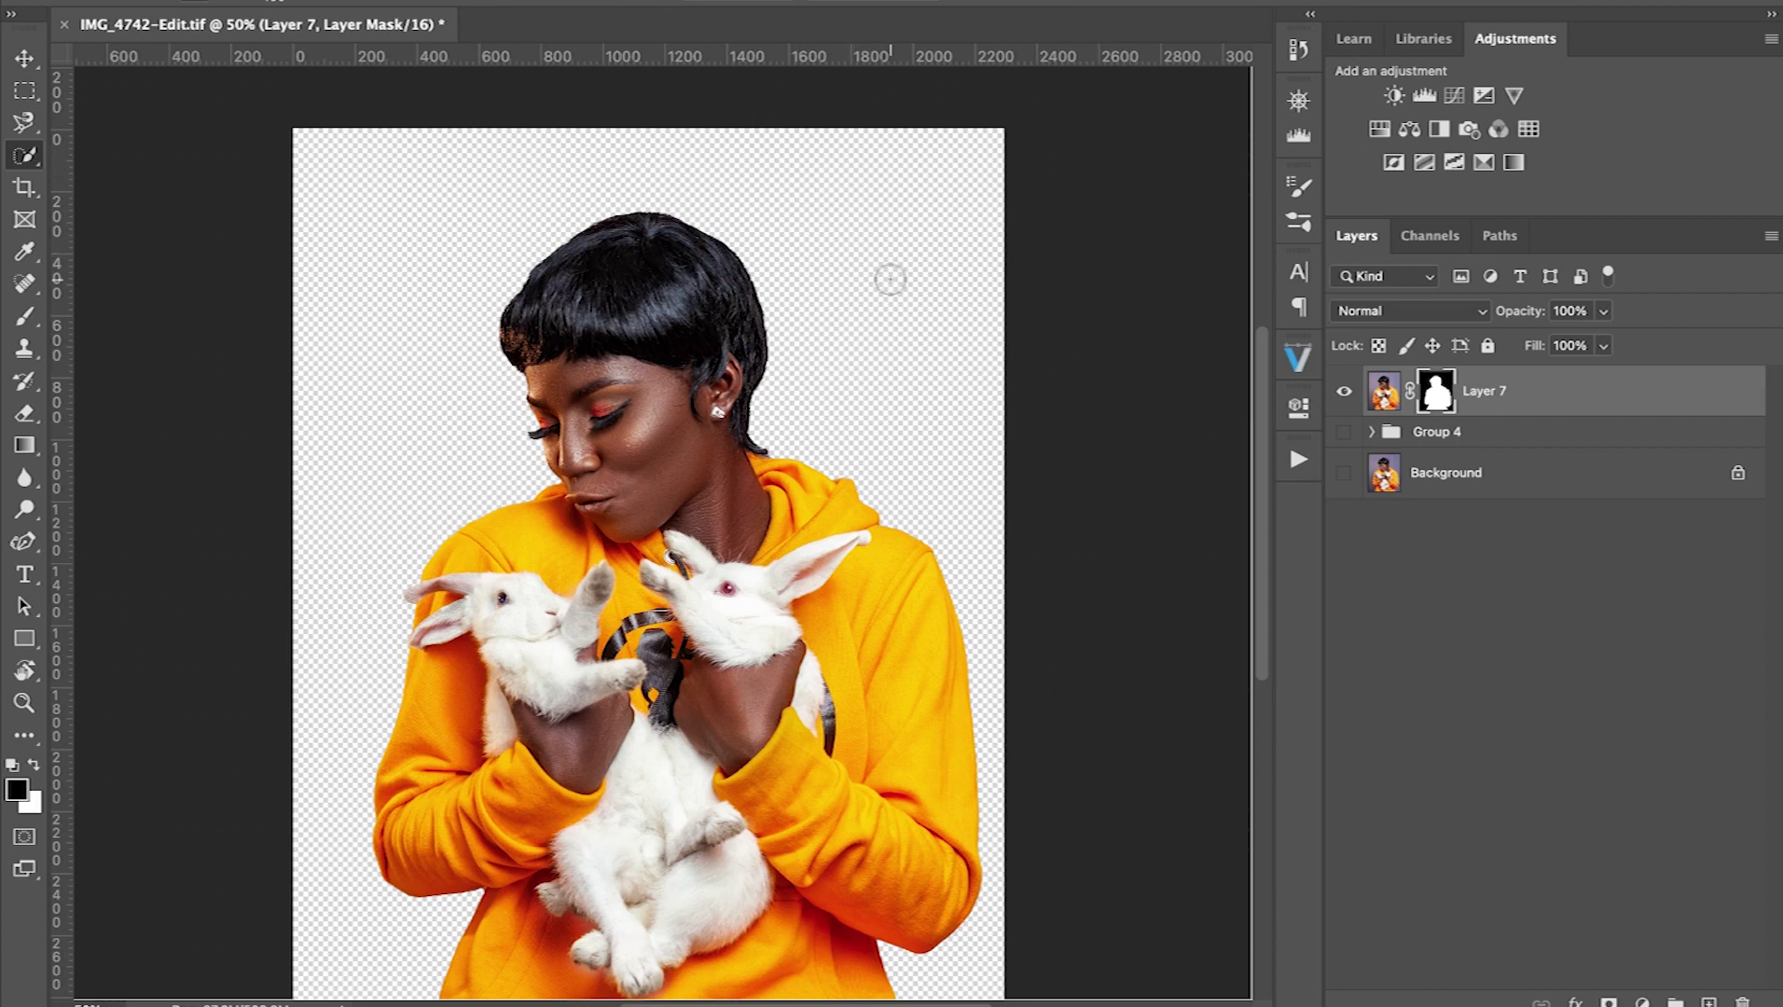
{"action": "left_click_drag", "start_coordinate": [1343, 432], "coordinate": [1347, 486]}
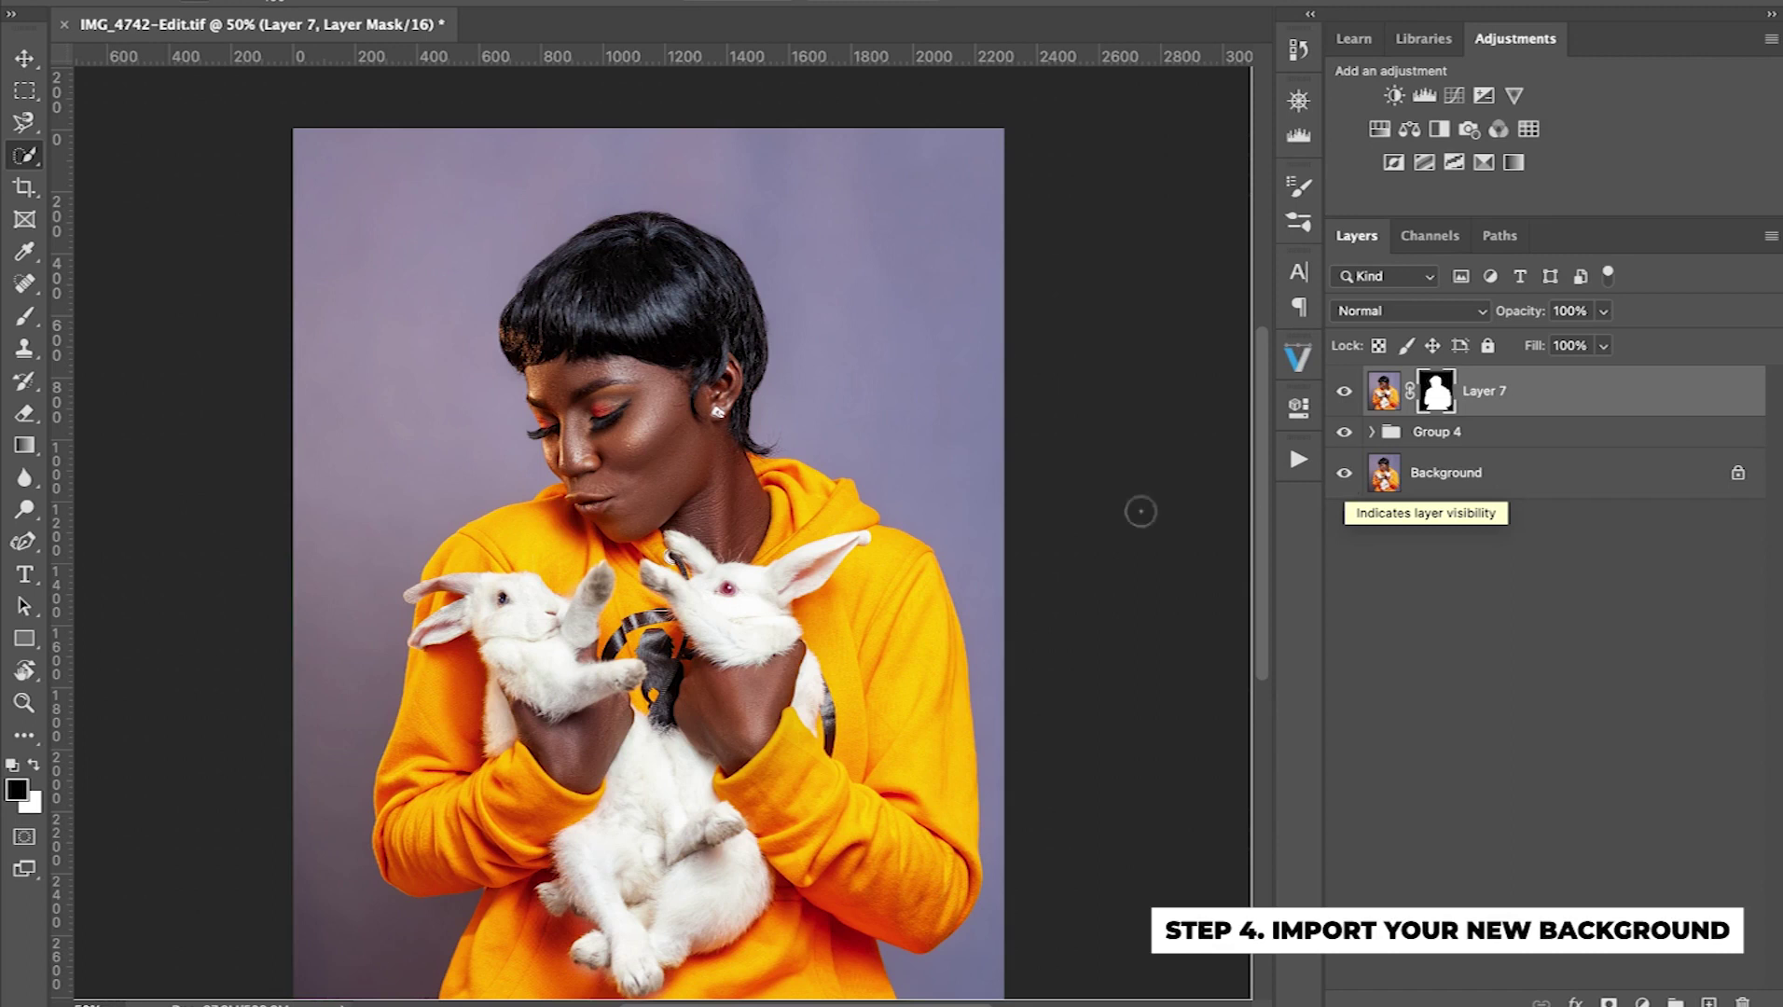
Place the image Color Overlay 22.png from the desktop folder into the portrait document
{"action": "key", "text": "z"}
{"action": "left_click", "coordinate": [596, 575], "text": "alt"}
{"action": "key", "text": "ctrl+Right"}
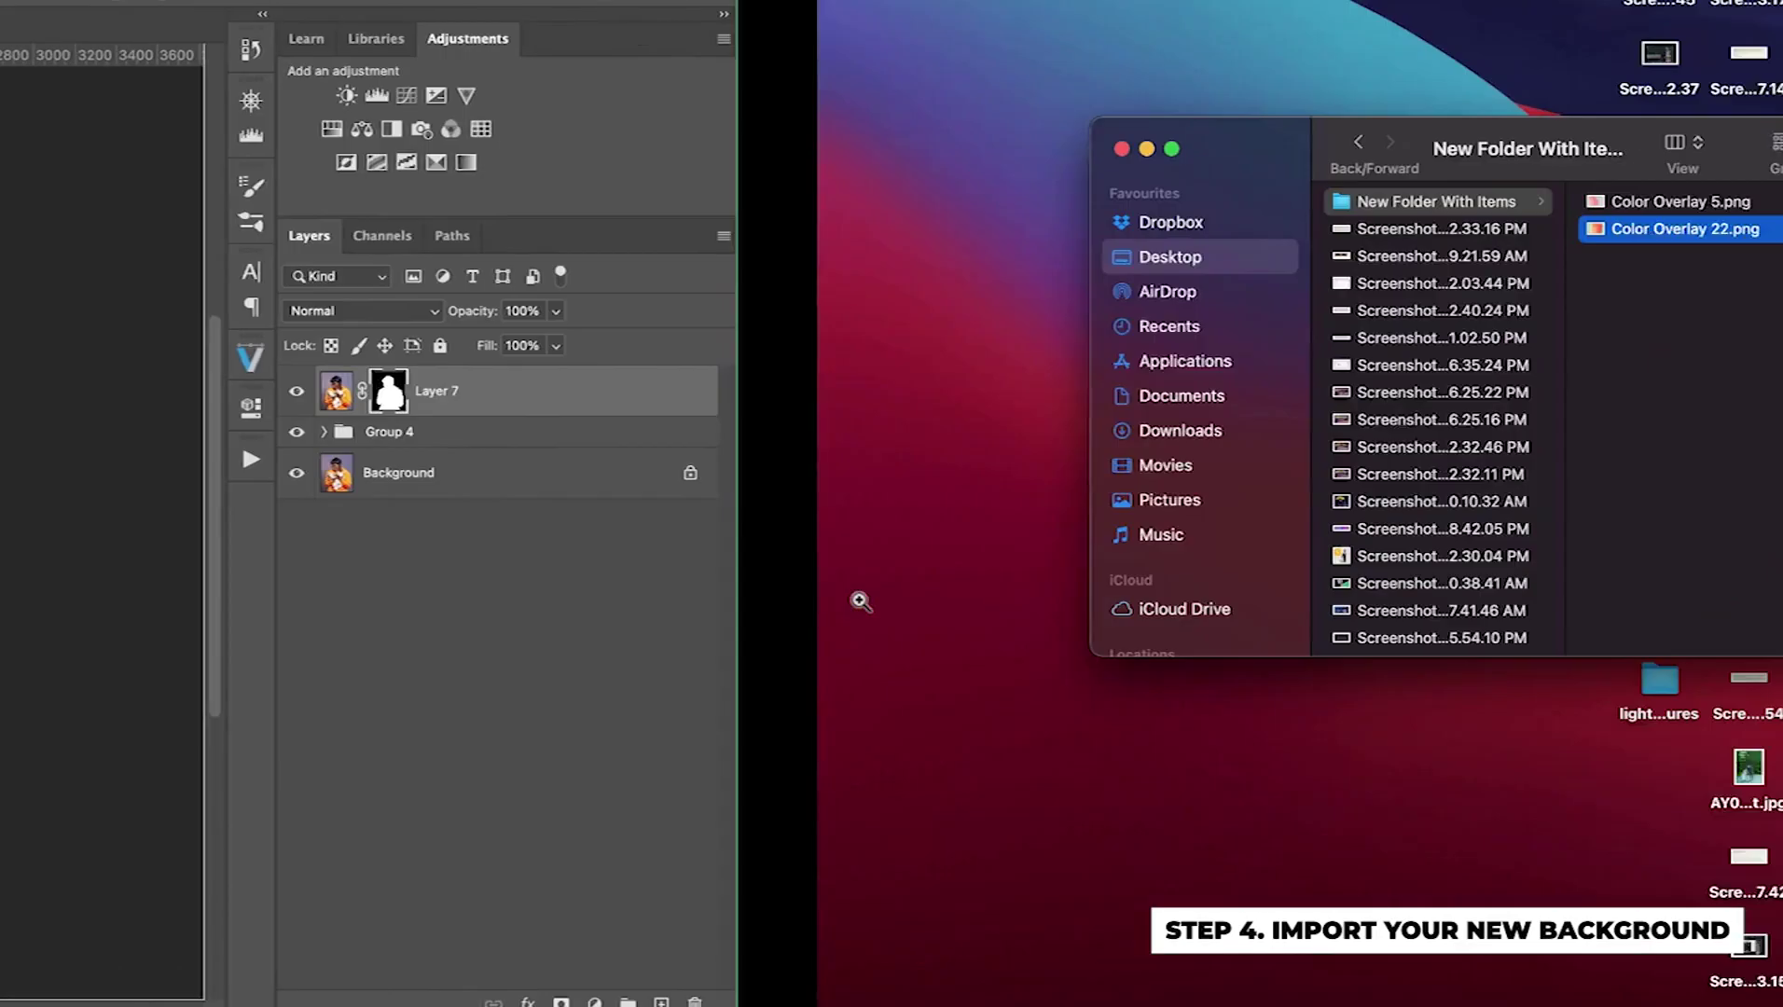
{"action": "left_click_drag", "start_coordinate": [854, 229], "coordinate": [722, 688]}
{"action": "key", "text": "ctrl+Left"}
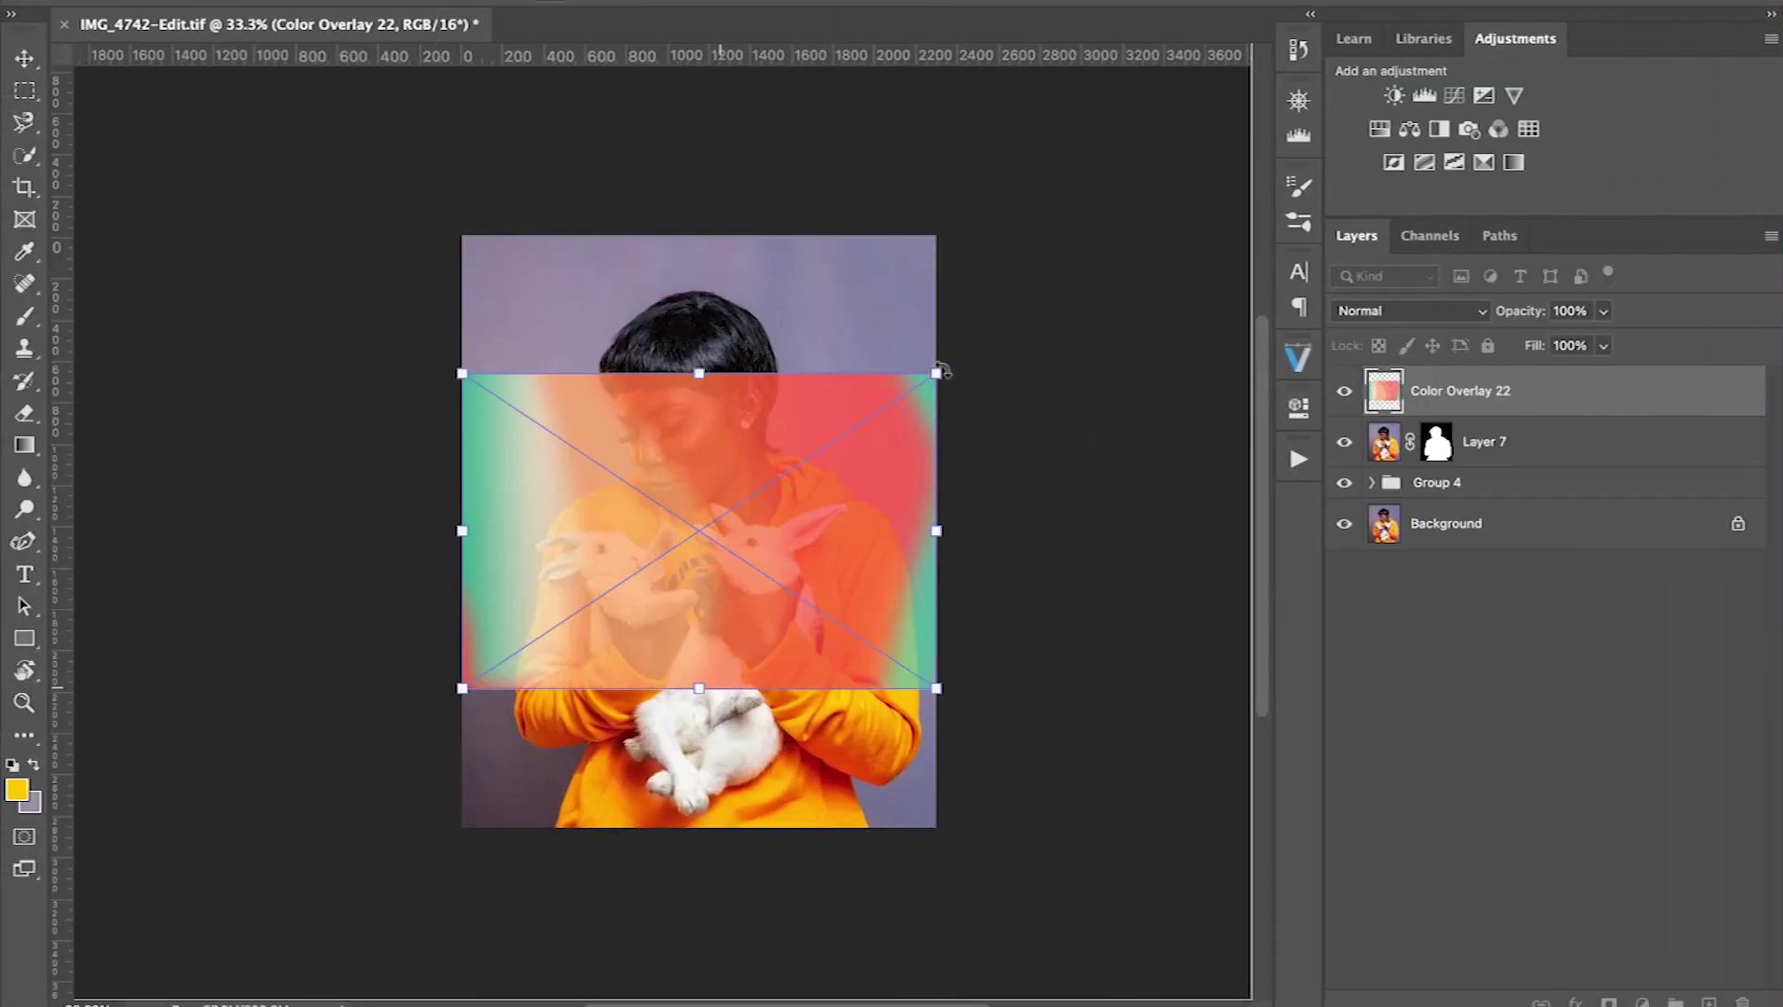
Enlarge the placed gradient image to cover the whole canvas and move its layer into Group 4, behind the cutout subject
{"action": "left_click_drag", "start_coordinate": [935, 373], "coordinate": [1072, 216]}
{"action": "left_click_drag", "start_coordinate": [828, 565], "coordinate": [962, 557]}
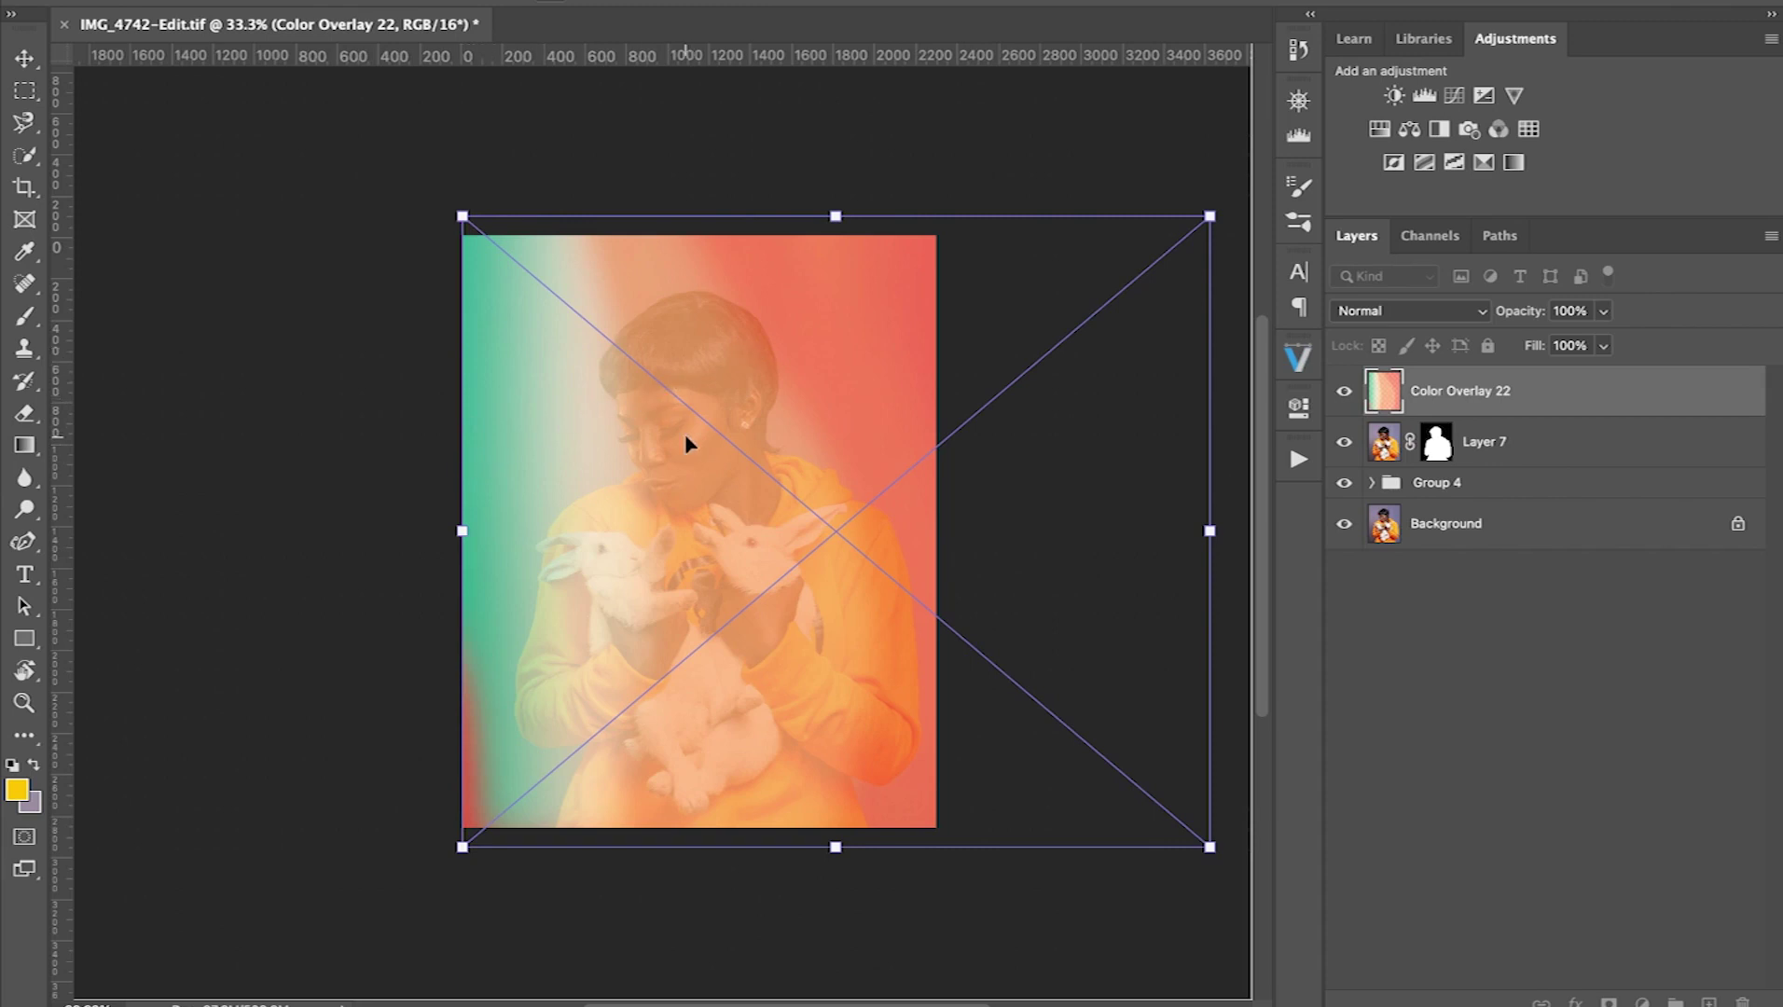
{"action": "left_click", "coordinate": [1174, 1]}
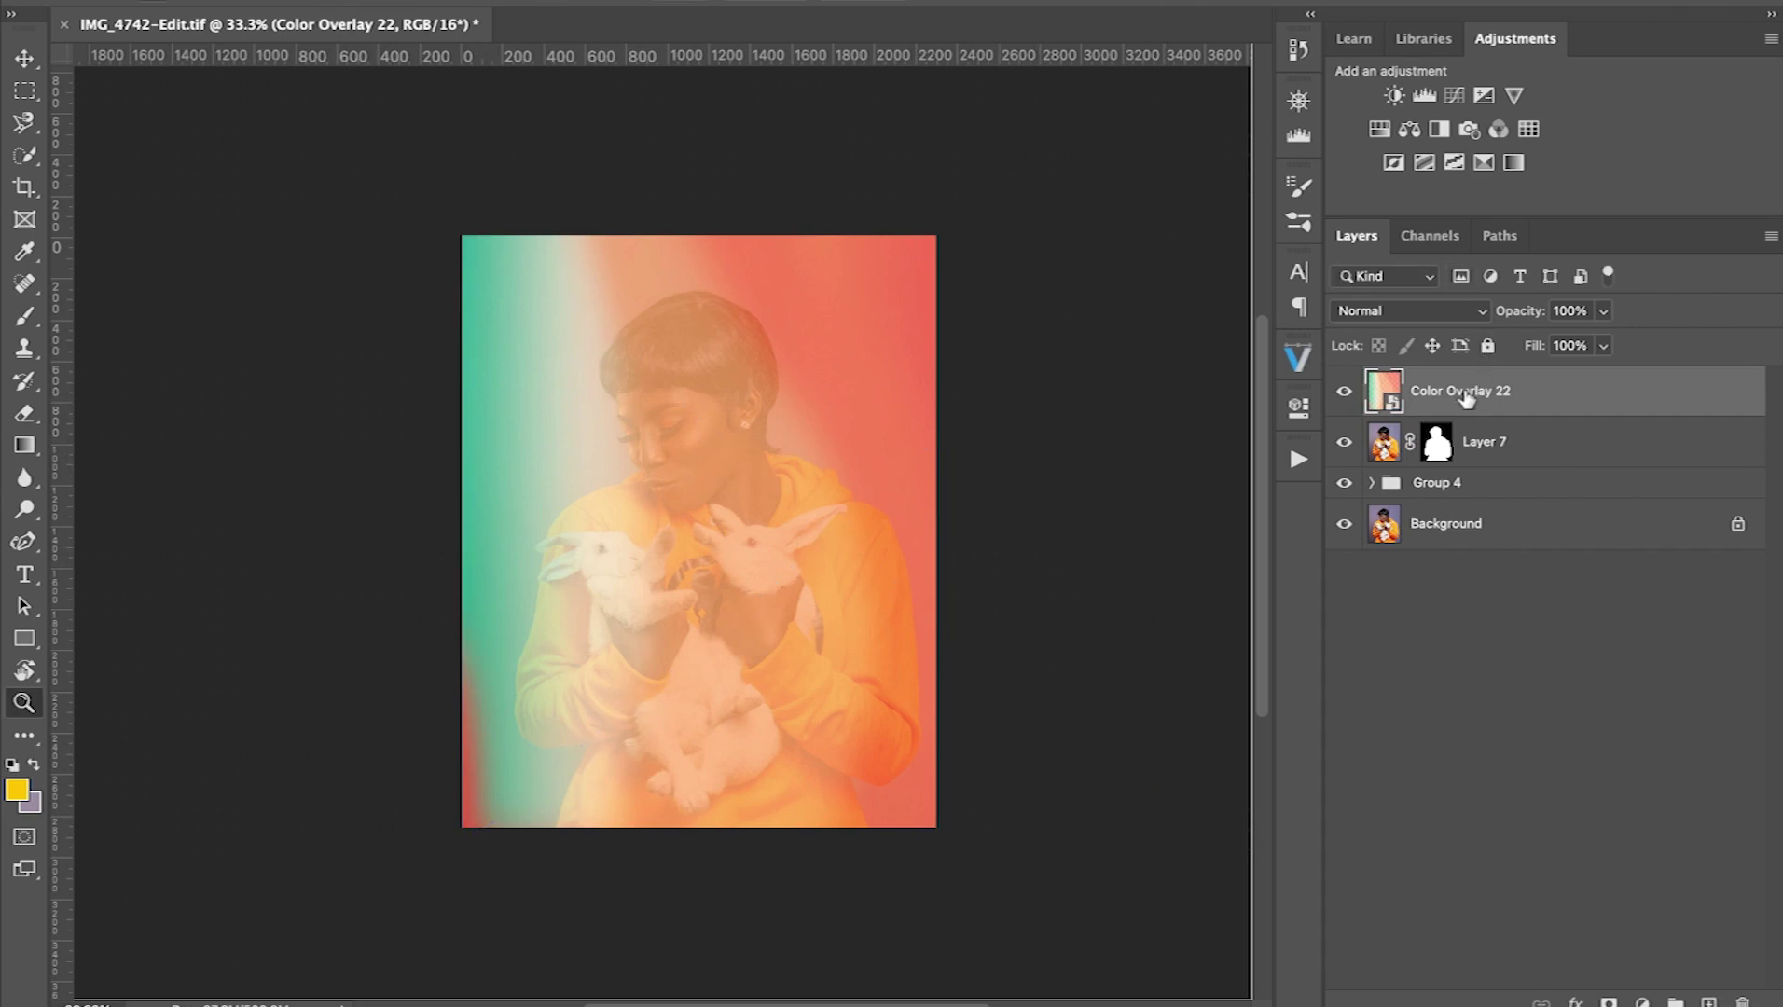
{"action": "left_click_drag", "start_coordinate": [1466, 397], "coordinate": [1460, 482]}
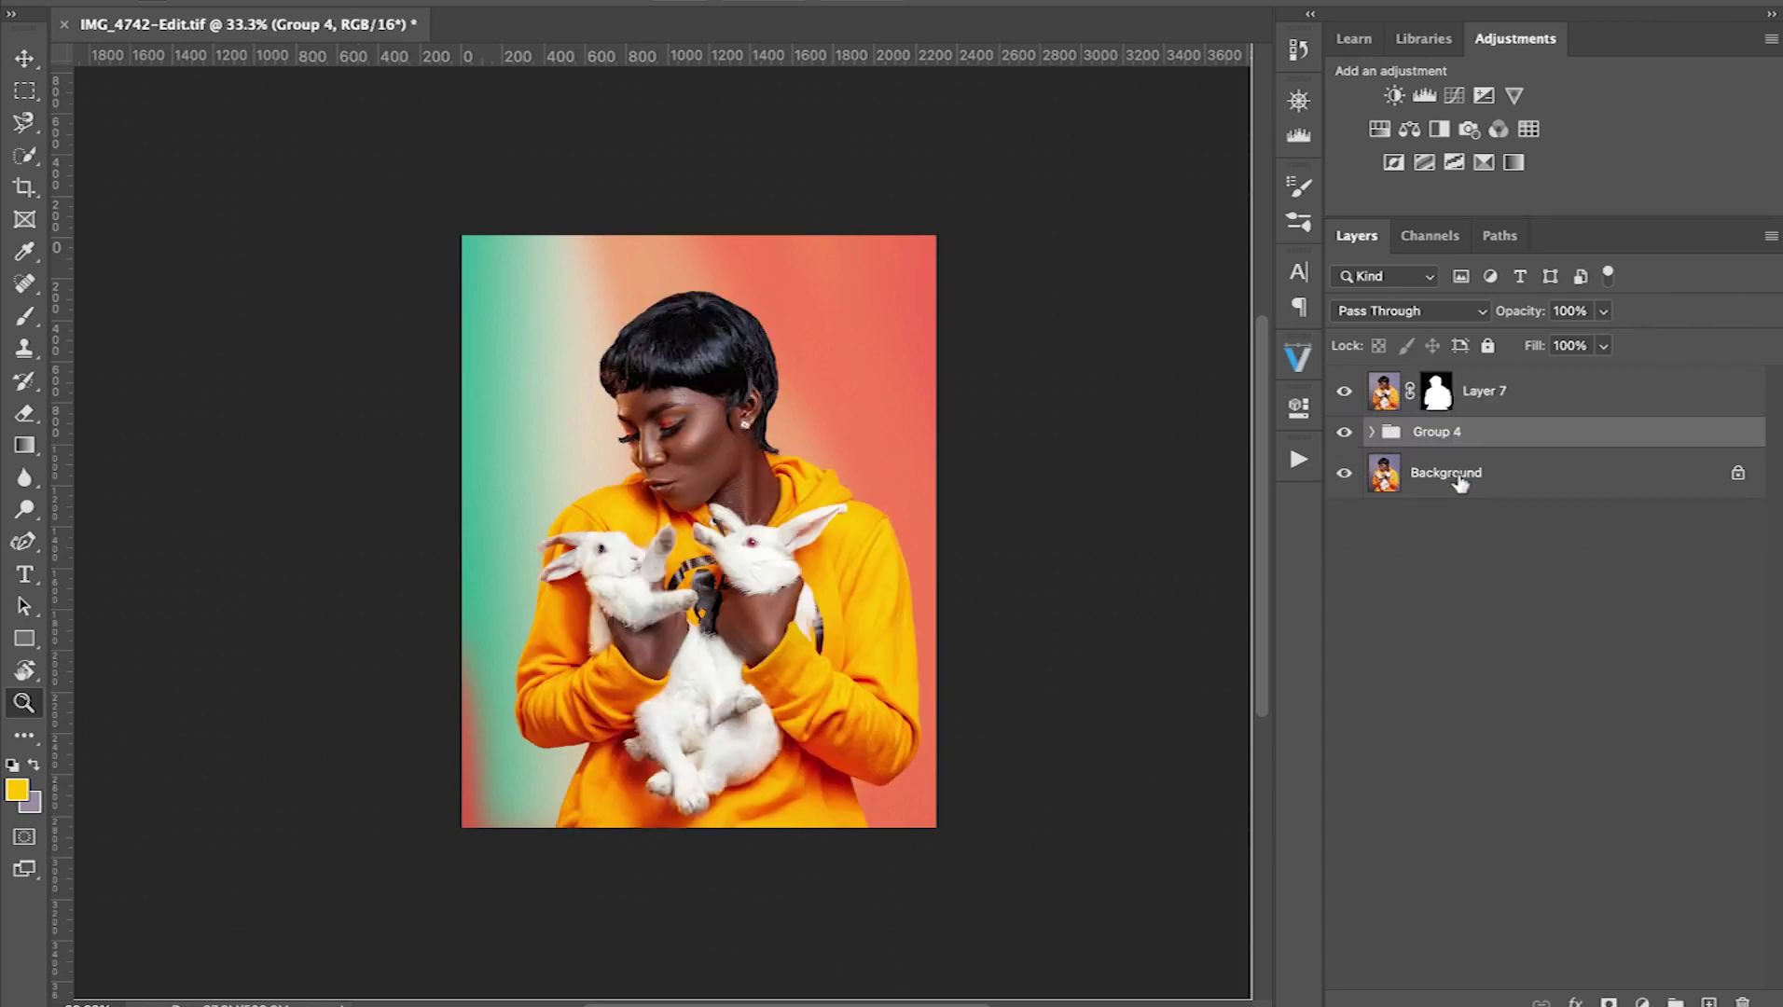
{"action": "left_click", "coordinate": [703, 567]}
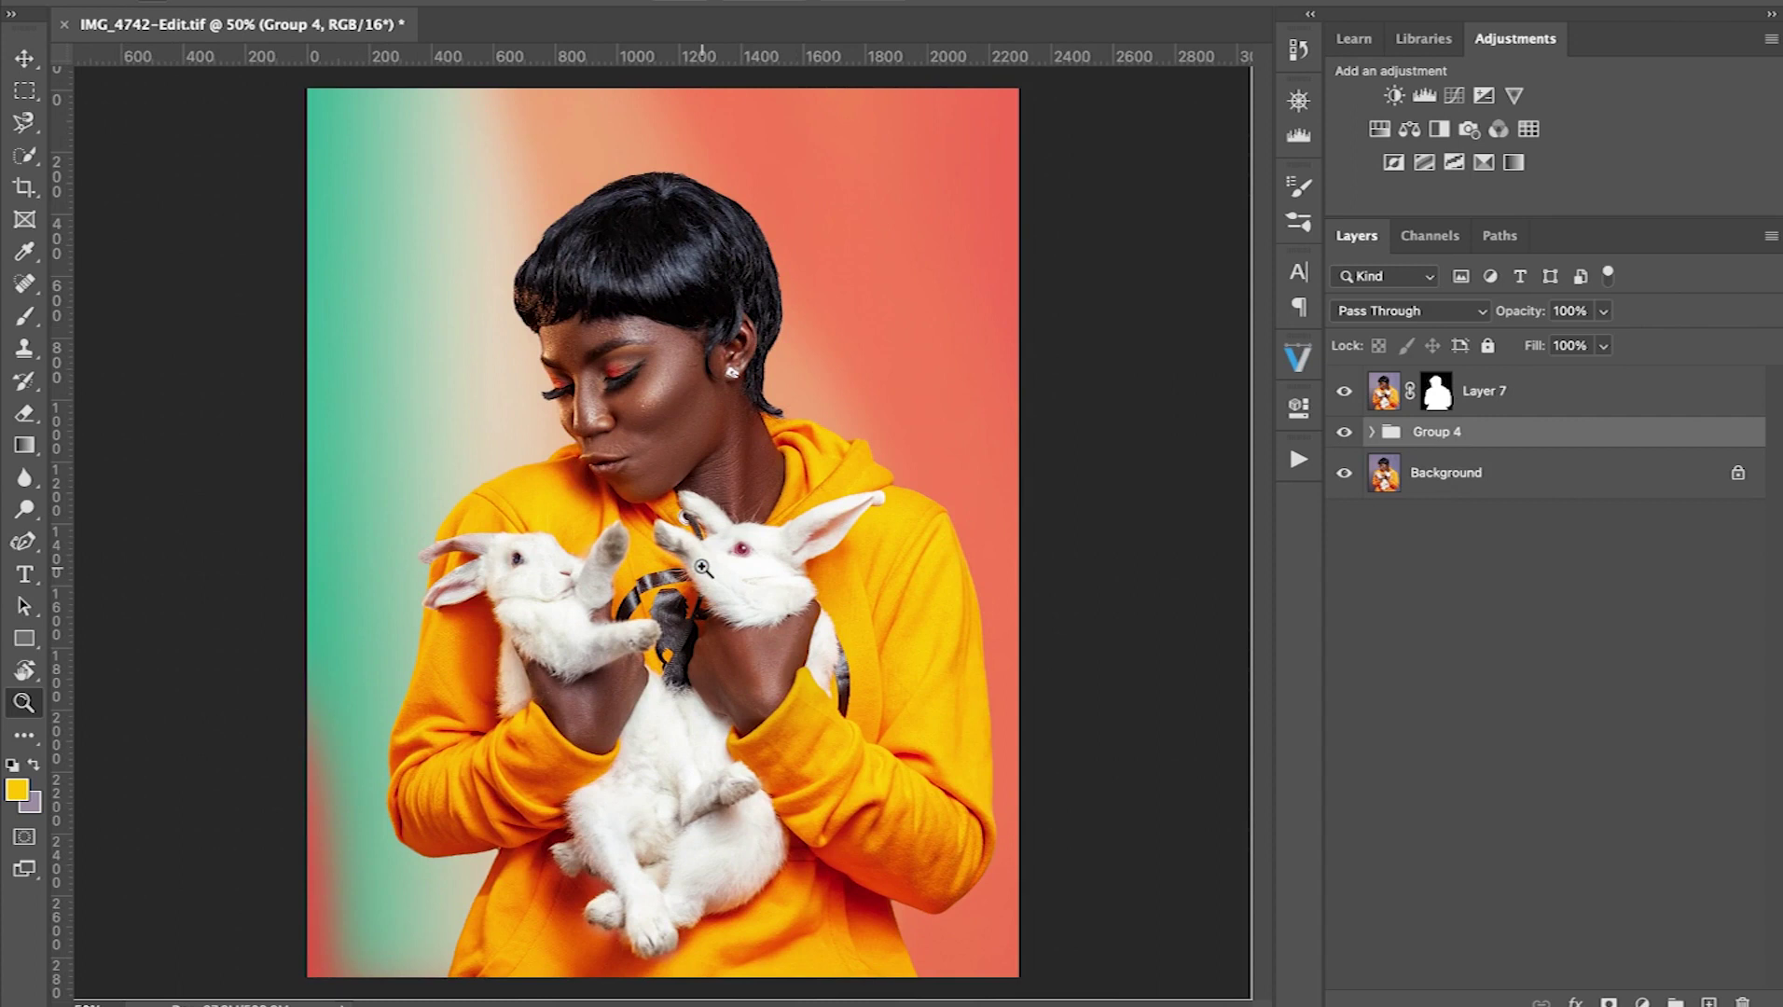
Paint black over the hair and forehead on Layer 7's mask with an enlarged brush, checking the layer's visibility
{"action": "left_click", "coordinate": [1436, 396]}
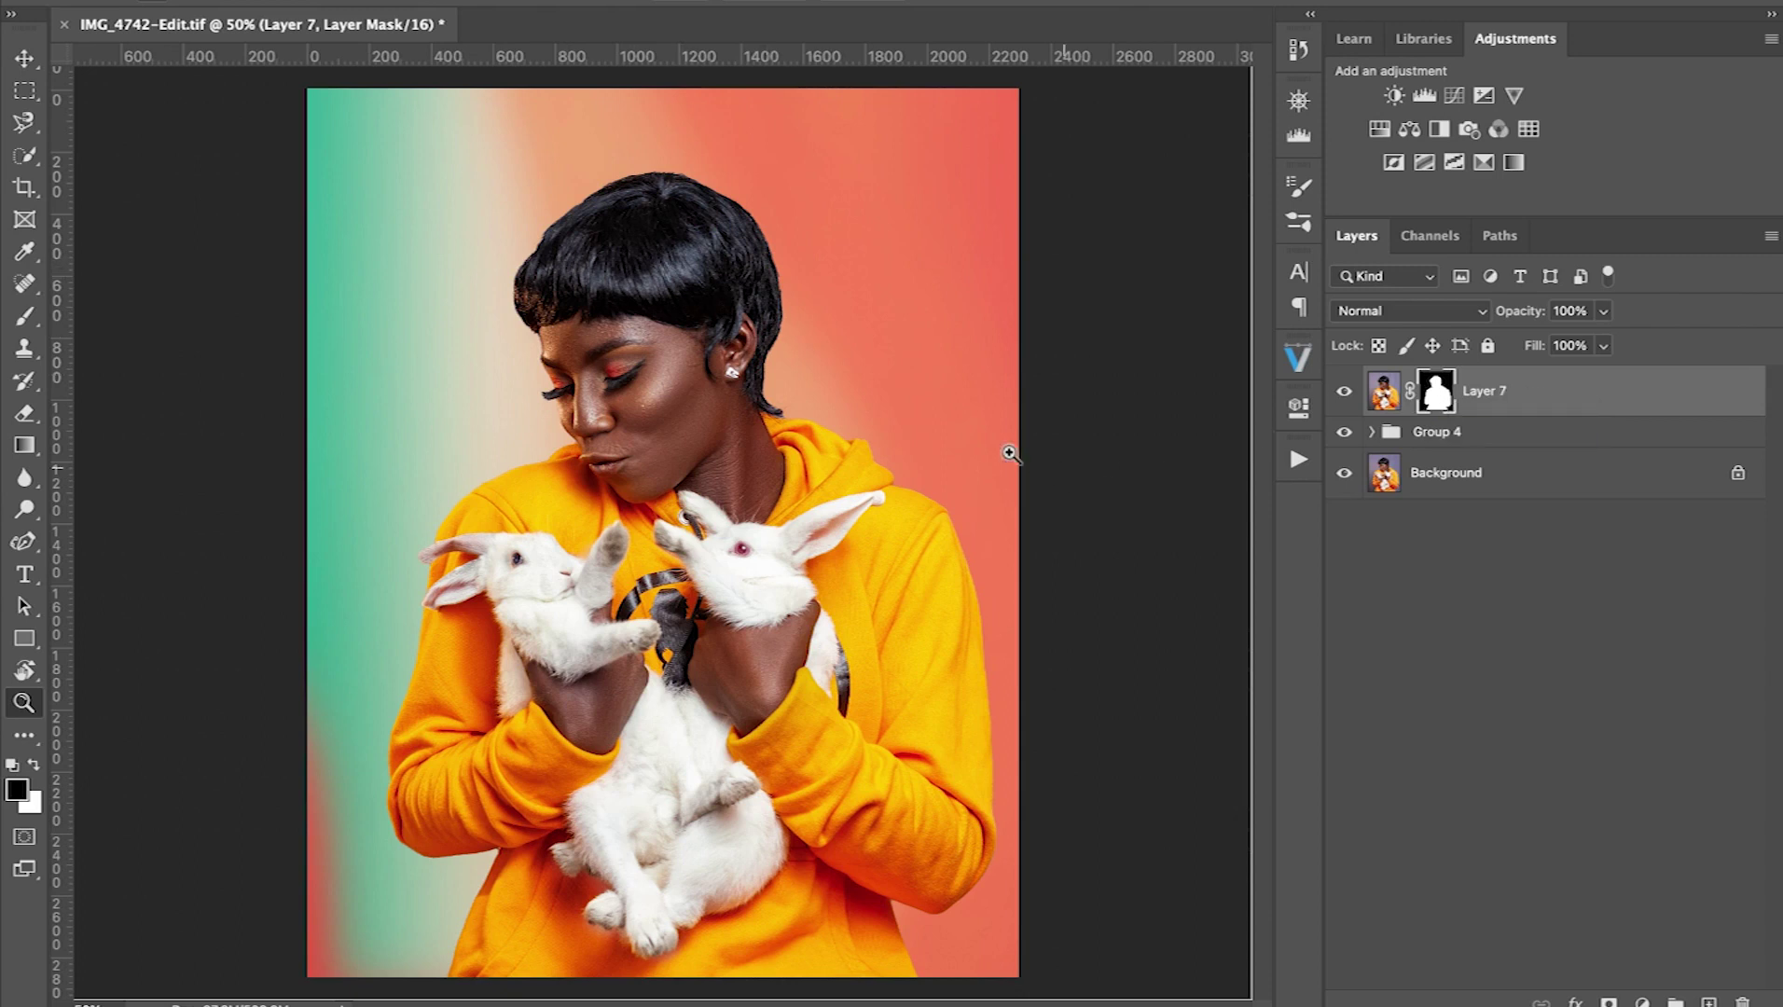
{"action": "left_click", "coordinate": [650, 190]}
{"action": "left_click", "coordinate": [650, 189]}
{"action": "left_click_drag", "start_coordinate": [840, 527], "coordinate": [739, 552]}
{"action": "key", "text": "ctrl+r"}
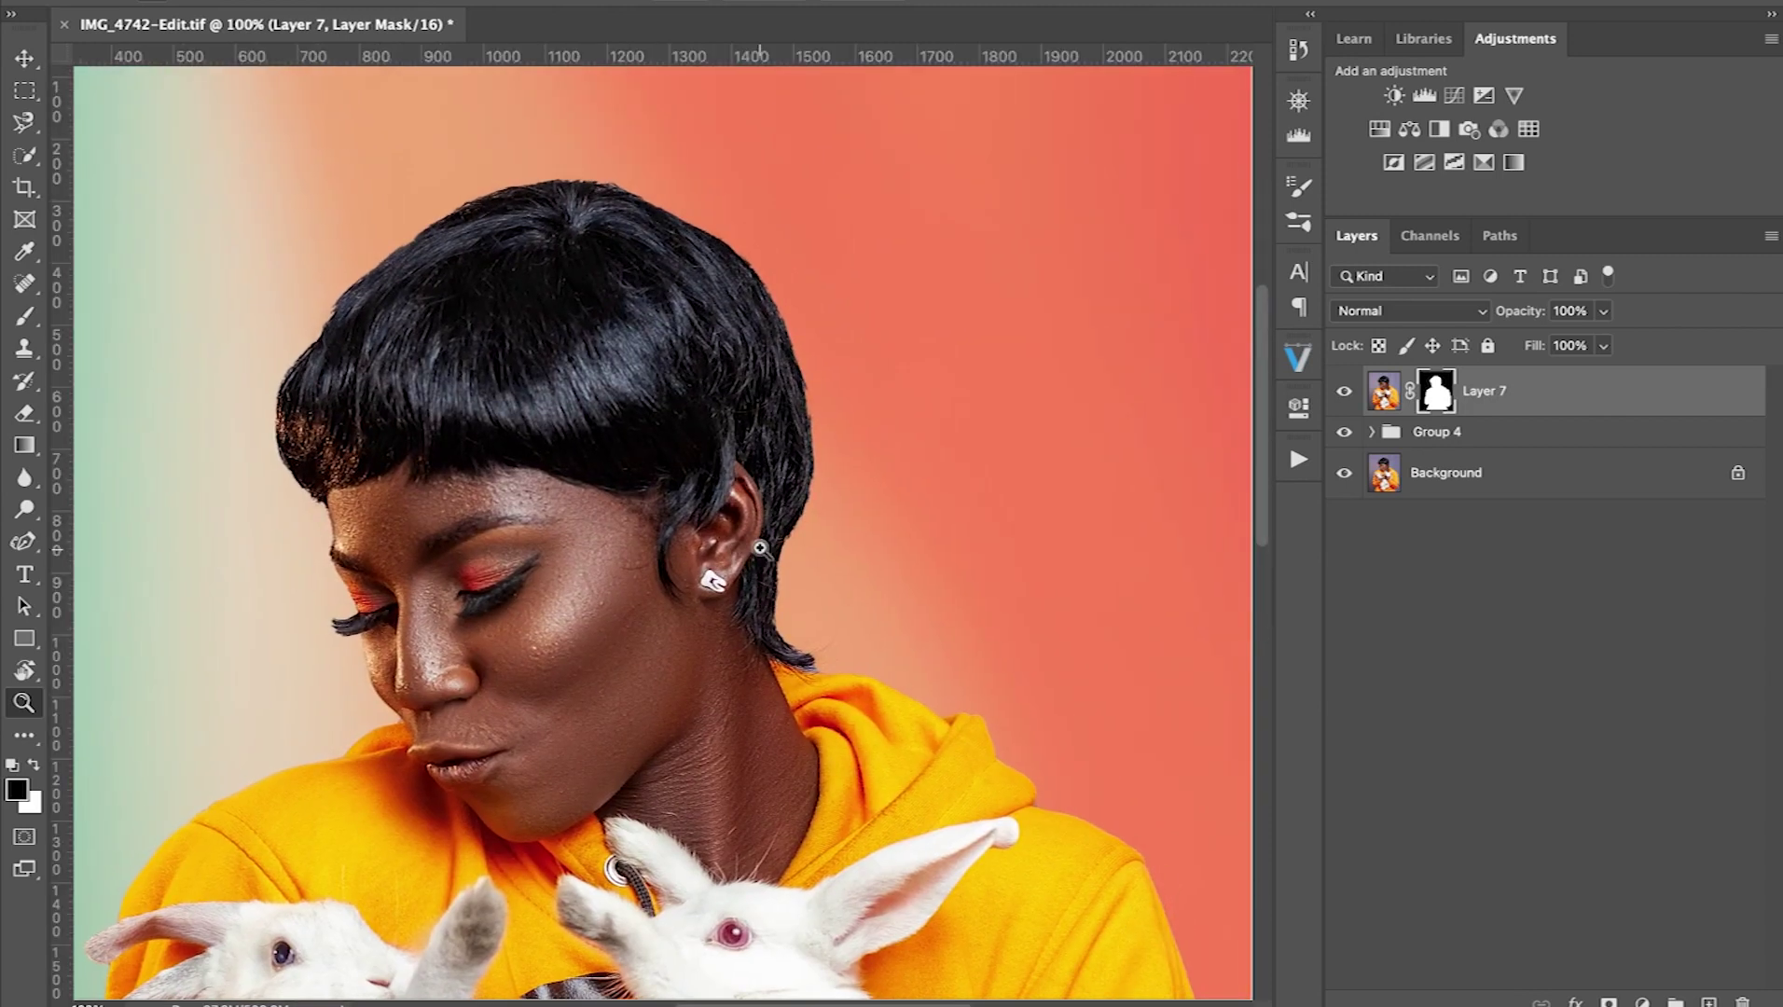
{"action": "key", "text": "b"}
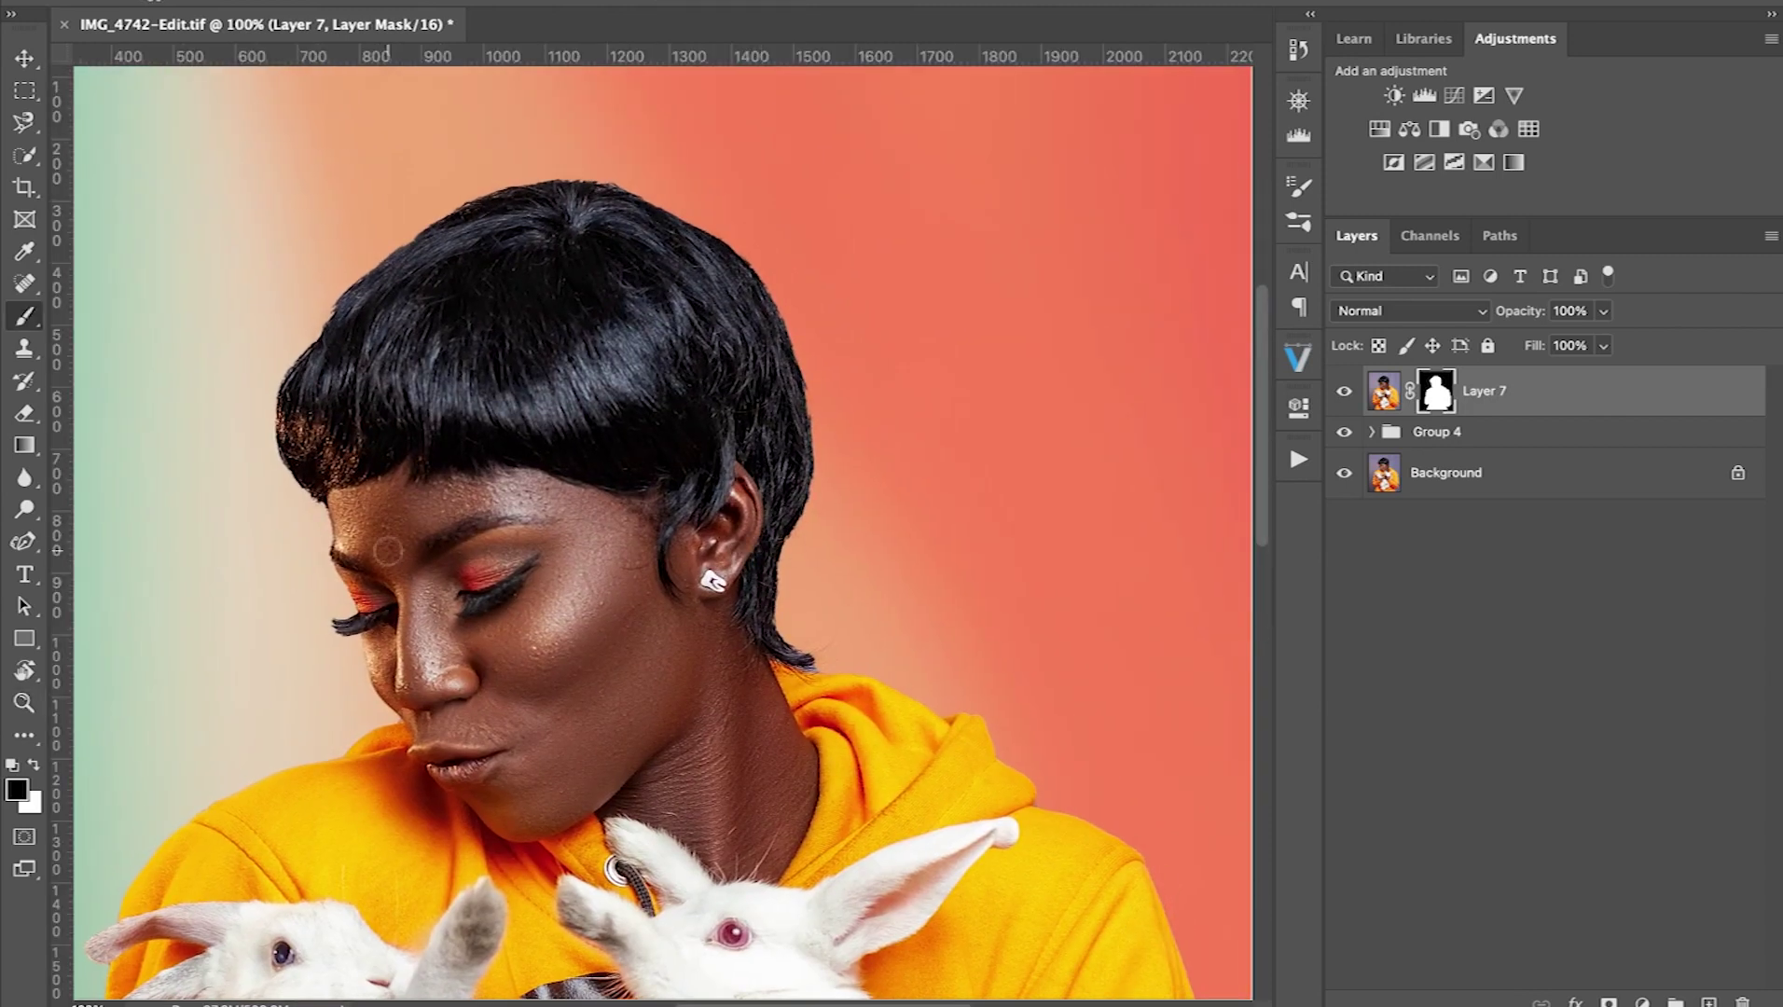
{"action": "left_click", "coordinate": [31, 319]}
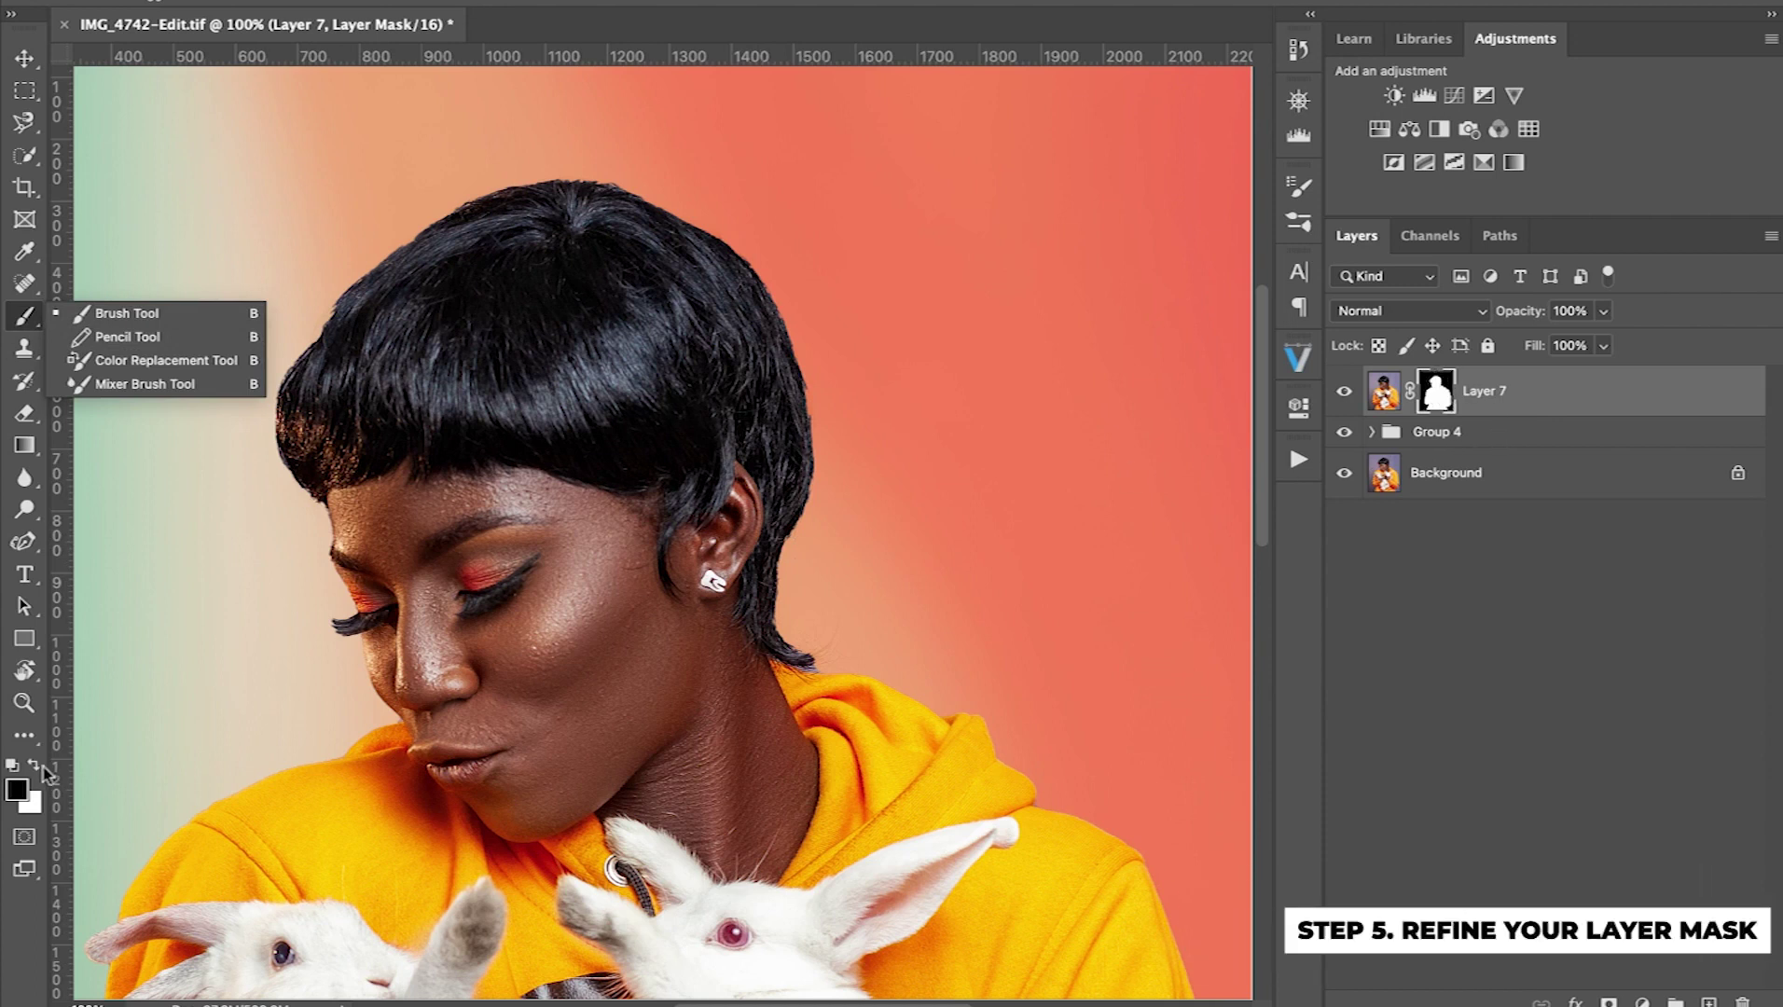
{"action": "left_click", "coordinate": [591, 372]}
{"action": "key", "text": "bracketright"}
{"action": "key", "text": "bracketright"}
{"action": "key", "text": "bracketright"}
{"action": "key", "text": "bracketright"}
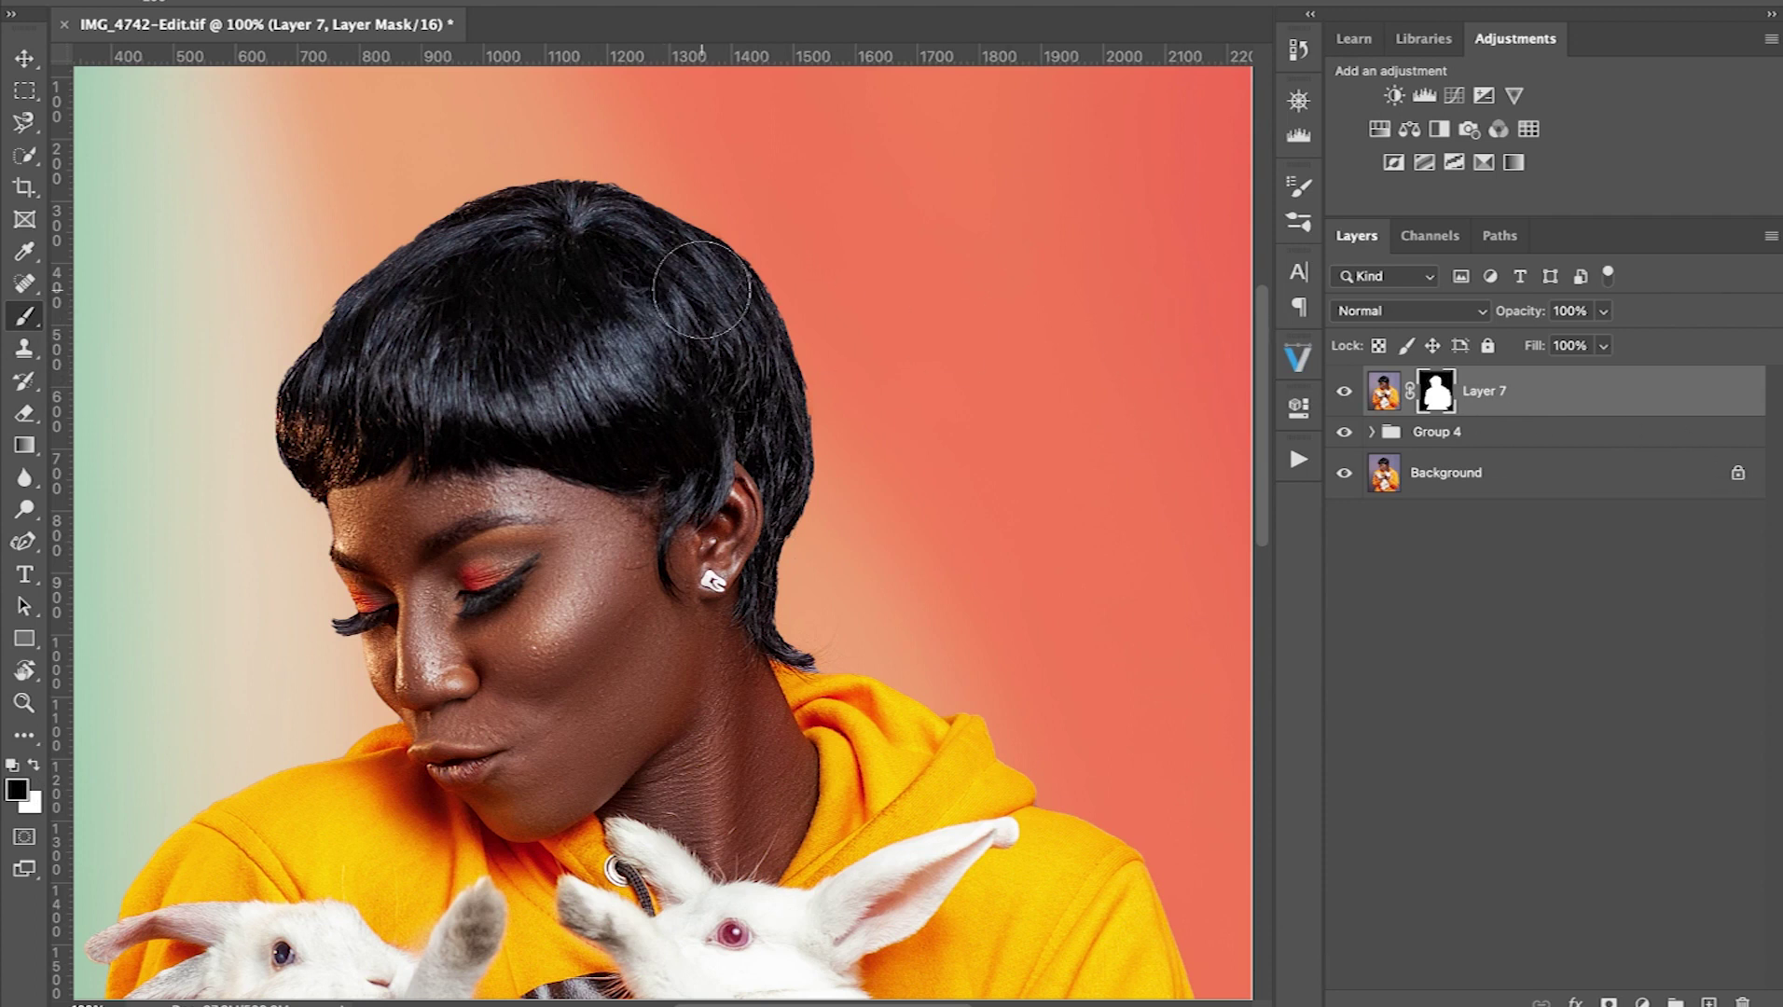
{"action": "mouse_move", "coordinate": [616, 215]}
{"action": "left_mouse_down"}
{"action": "mouse_move", "coordinate": [764, 391]}
{"action": "mouse_move", "coordinate": [717, 282]}
{"action": "mouse_move", "coordinate": [643, 247]}
{"action": "left_mouse_up"}
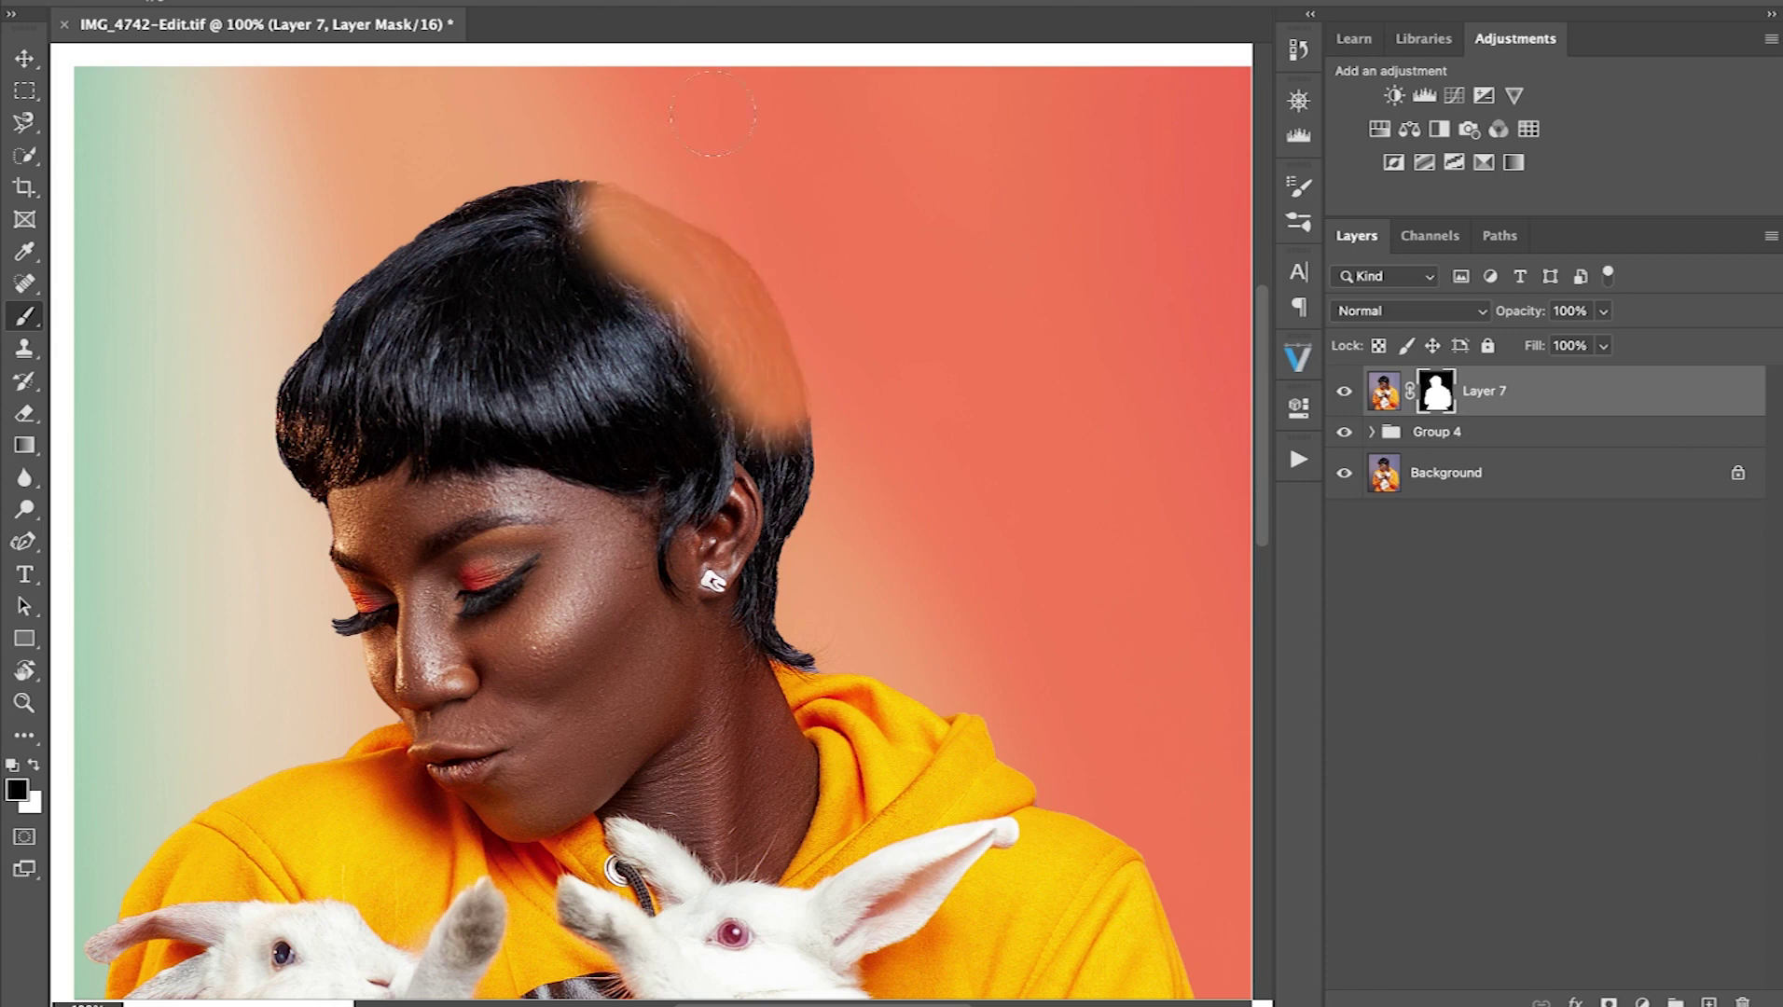
{"action": "mouse_move", "coordinate": [685, 182]}
{"action": "left_mouse_down"}
{"action": "mouse_move", "coordinate": [634, 234]}
{"action": "mouse_move", "coordinate": [560, 242]}
{"action": "mouse_move", "coordinate": [308, 401]}
{"action": "mouse_move", "coordinate": [358, 270]}
{"action": "left_mouse_up"}
{"action": "mouse_move", "coordinate": [523, 240]}
{"action": "left_mouse_down"}
{"action": "mouse_move", "coordinate": [235, 351]}
{"action": "mouse_move", "coordinate": [208, 439]}
{"action": "mouse_move", "coordinate": [345, 388]}
{"action": "left_mouse_up"}
{"action": "left_click", "coordinate": [1343, 393]}
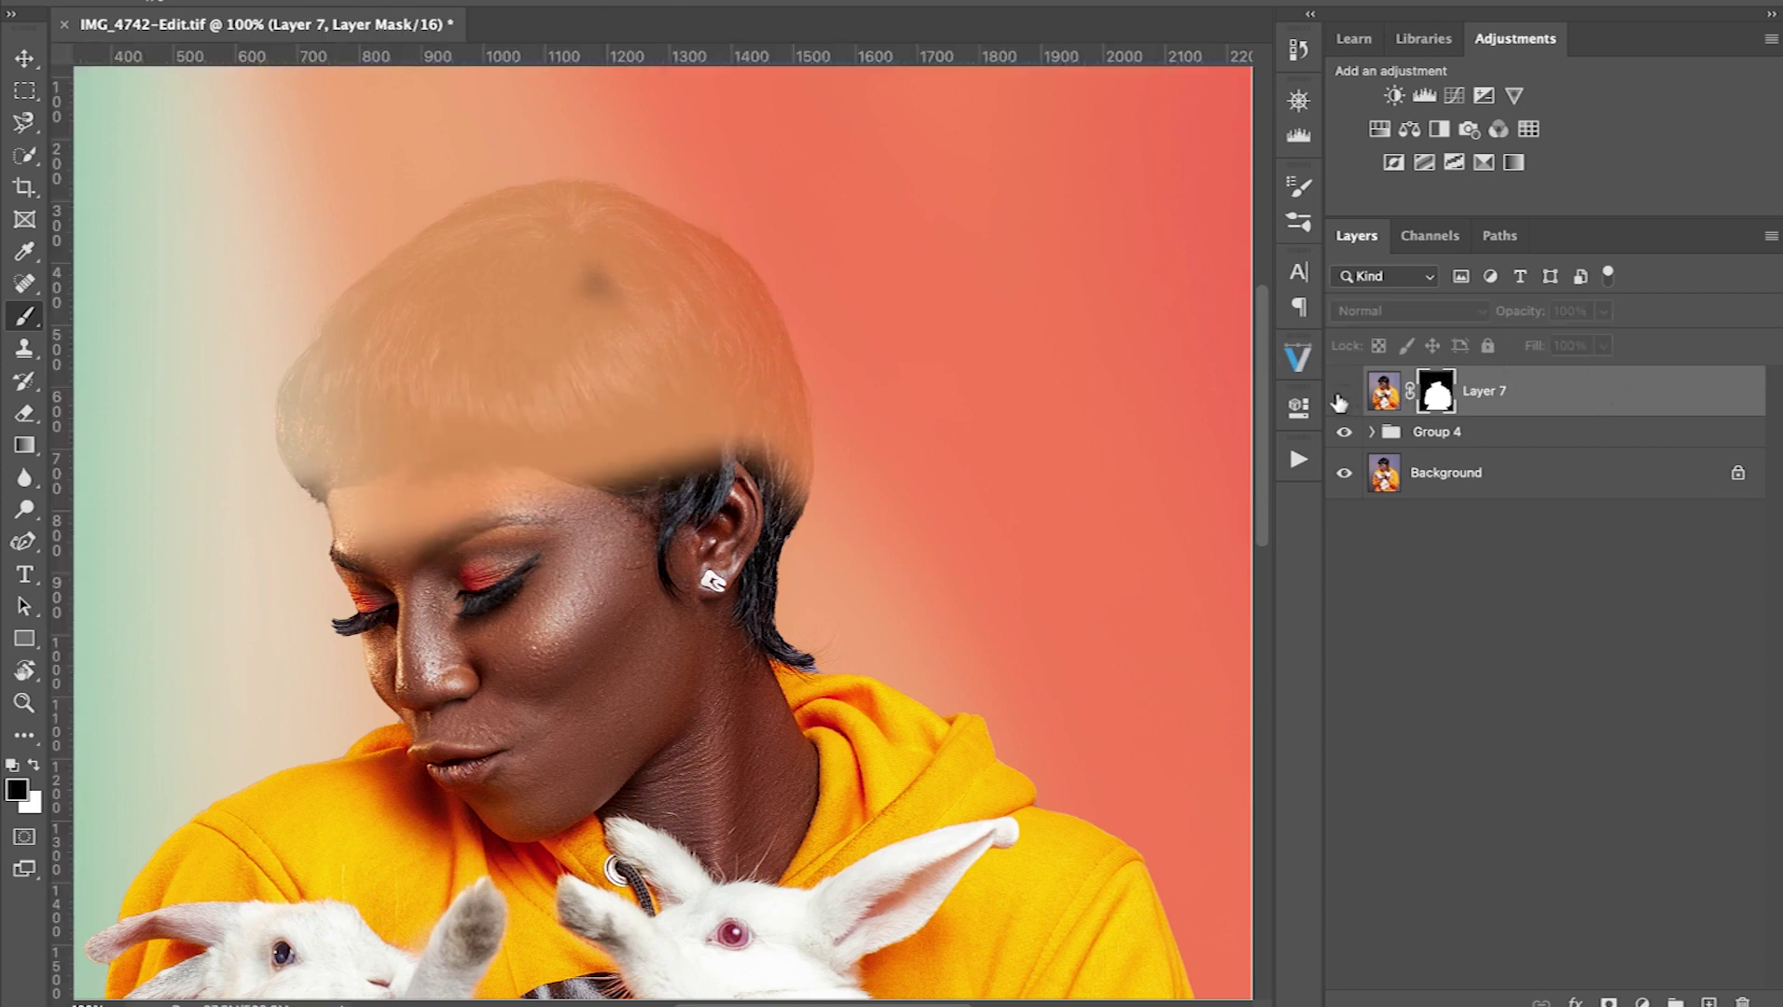
{"action": "left_click", "coordinate": [1343, 393]}
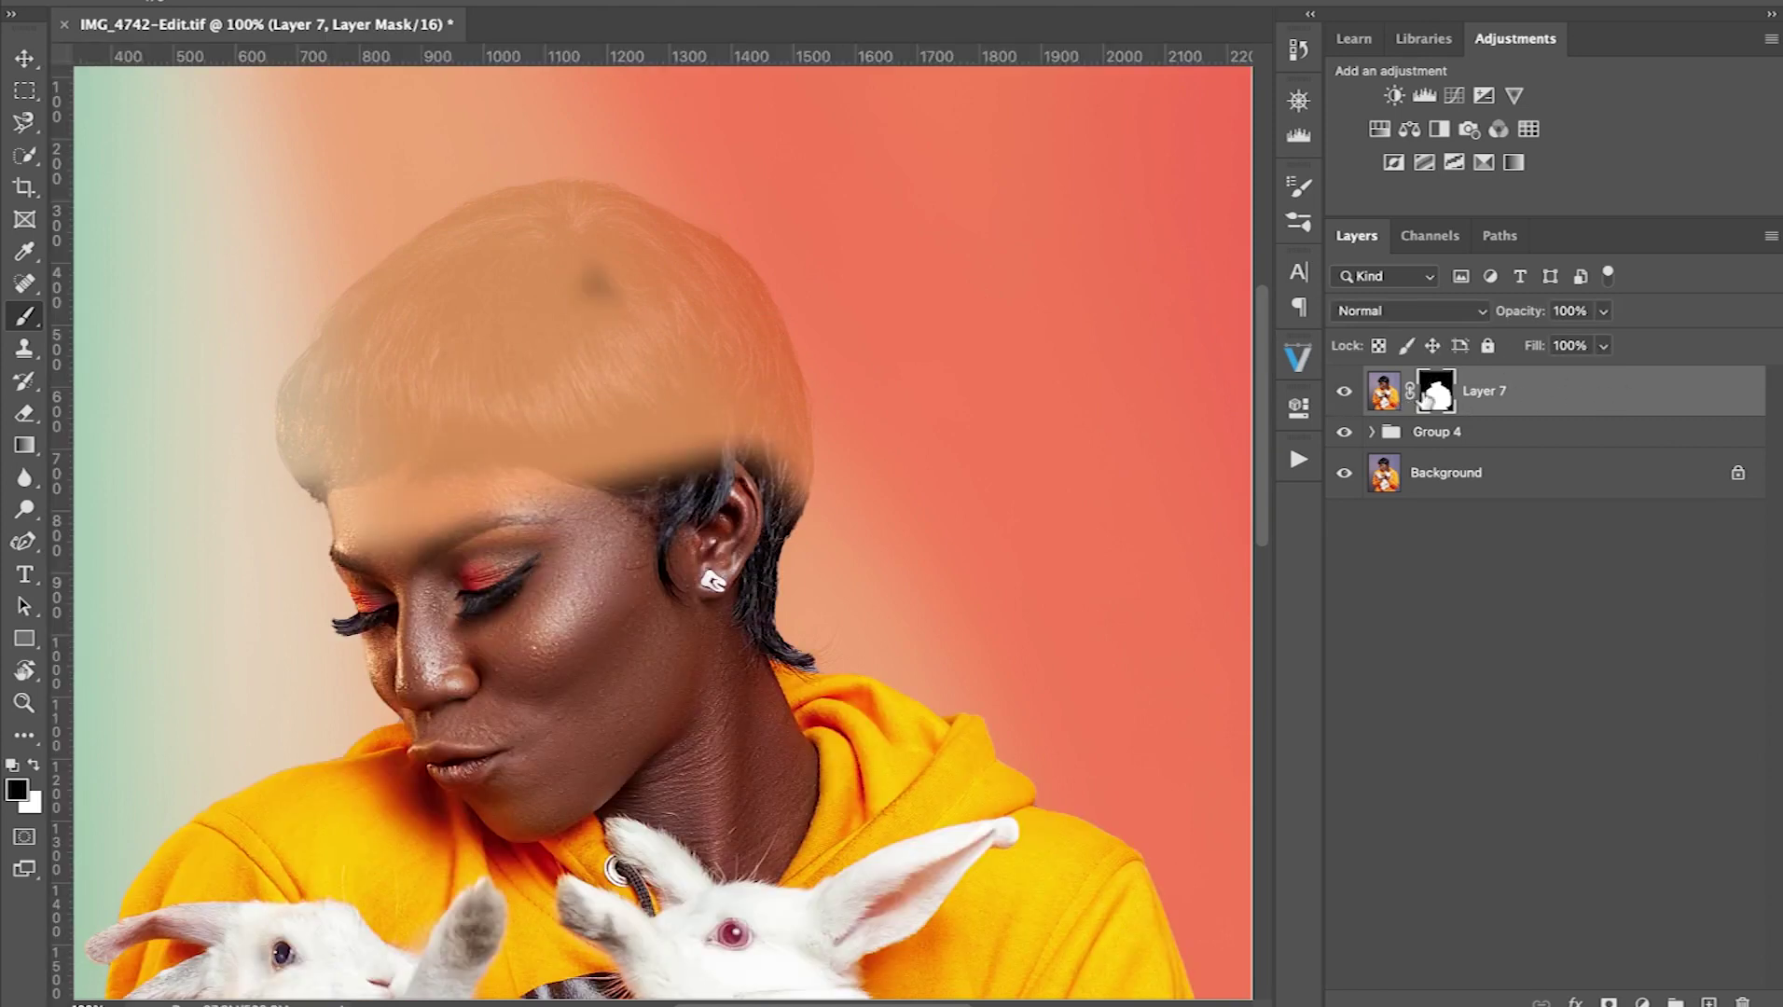
Paint white on Layer 7's mask around the head to bring the hidden hair back
{"action": "key", "text": "x"}
{"action": "mouse_move", "coordinate": [752, 469]}
{"action": "left_mouse_down"}
{"action": "mouse_move", "coordinate": [269, 543]}
{"action": "mouse_move", "coordinate": [434, 530]}
{"action": "mouse_move", "coordinate": [524, 467]}
{"action": "mouse_move", "coordinate": [417, 324]}
{"action": "mouse_move", "coordinate": [306, 469]}
{"action": "mouse_move", "coordinate": [321, 427]}
{"action": "mouse_move", "coordinate": [474, 269]}
{"action": "mouse_move", "coordinate": [616, 235]}
{"action": "mouse_move", "coordinate": [719, 248]}
{"action": "mouse_move", "coordinate": [790, 406]}
{"action": "mouse_move", "coordinate": [765, 504]}
{"action": "mouse_move", "coordinate": [730, 362]}
{"action": "mouse_move", "coordinate": [581, 352]}
{"action": "mouse_move", "coordinate": [607, 342]}
{"action": "mouse_move", "coordinate": [674, 401]}
{"action": "mouse_move", "coordinate": [312, 495]}
{"action": "mouse_move", "coordinate": [388, 411]}
{"action": "mouse_move", "coordinate": [608, 267]}
{"action": "left_mouse_up"}
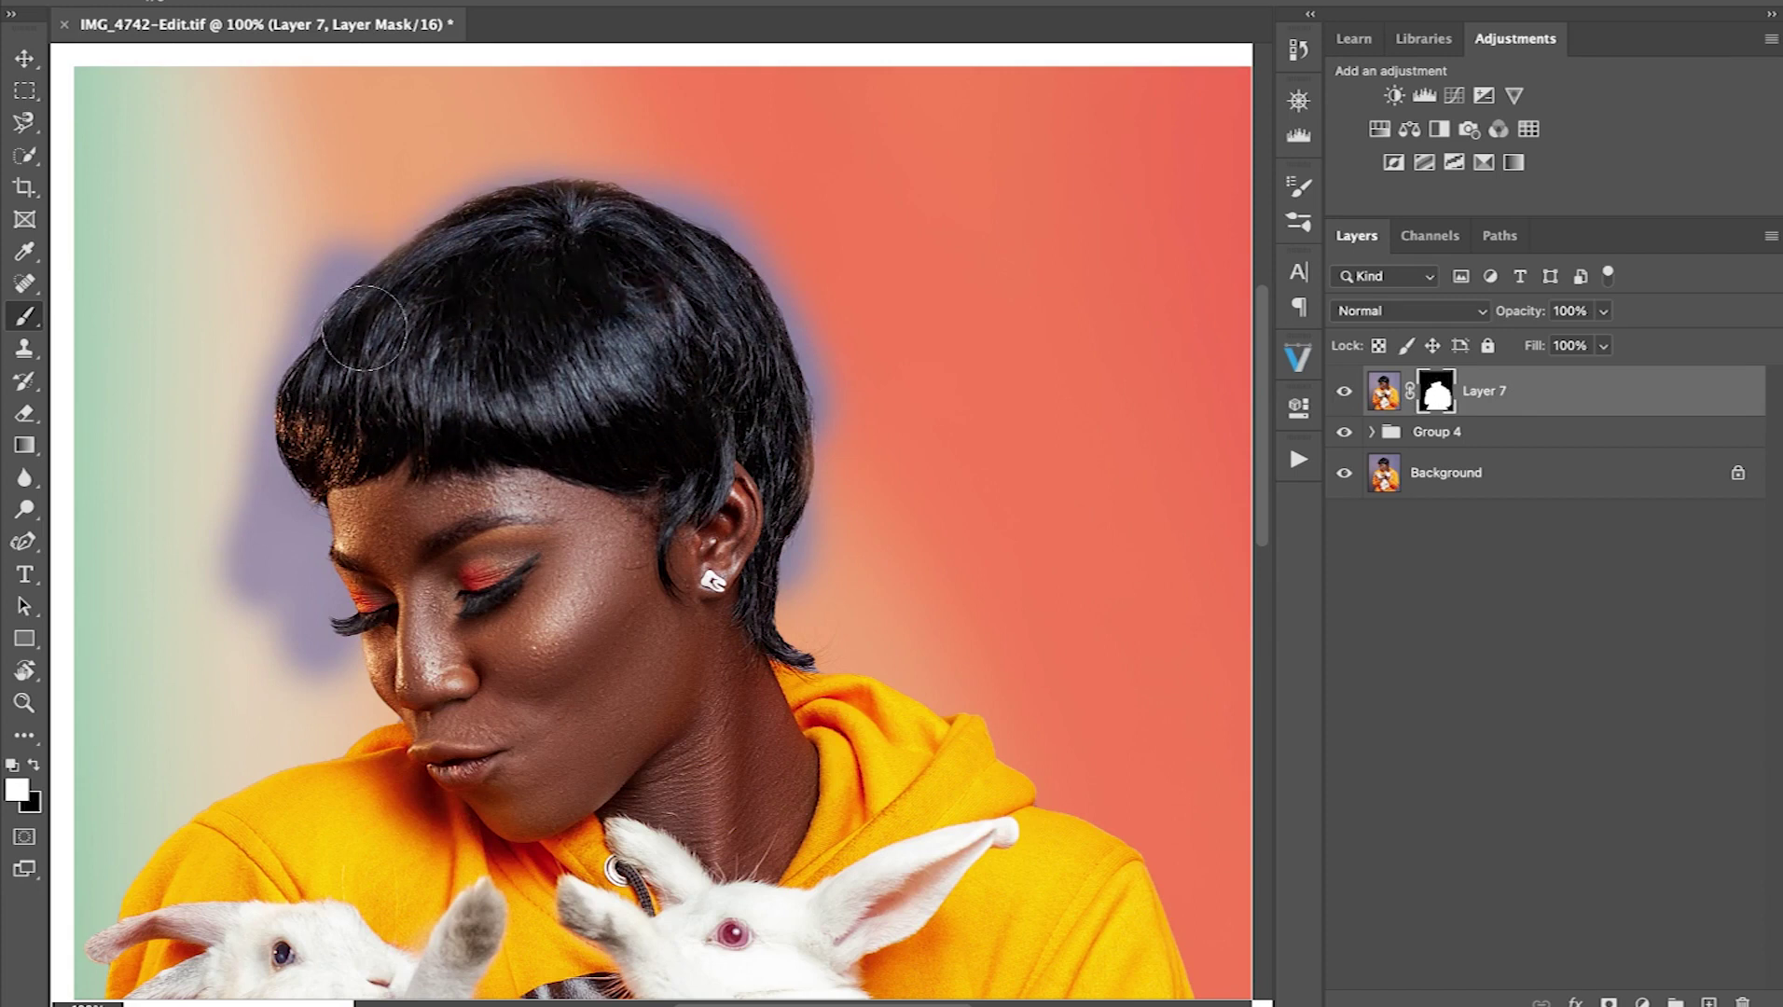
{"action": "key", "text": "ctrl+r"}
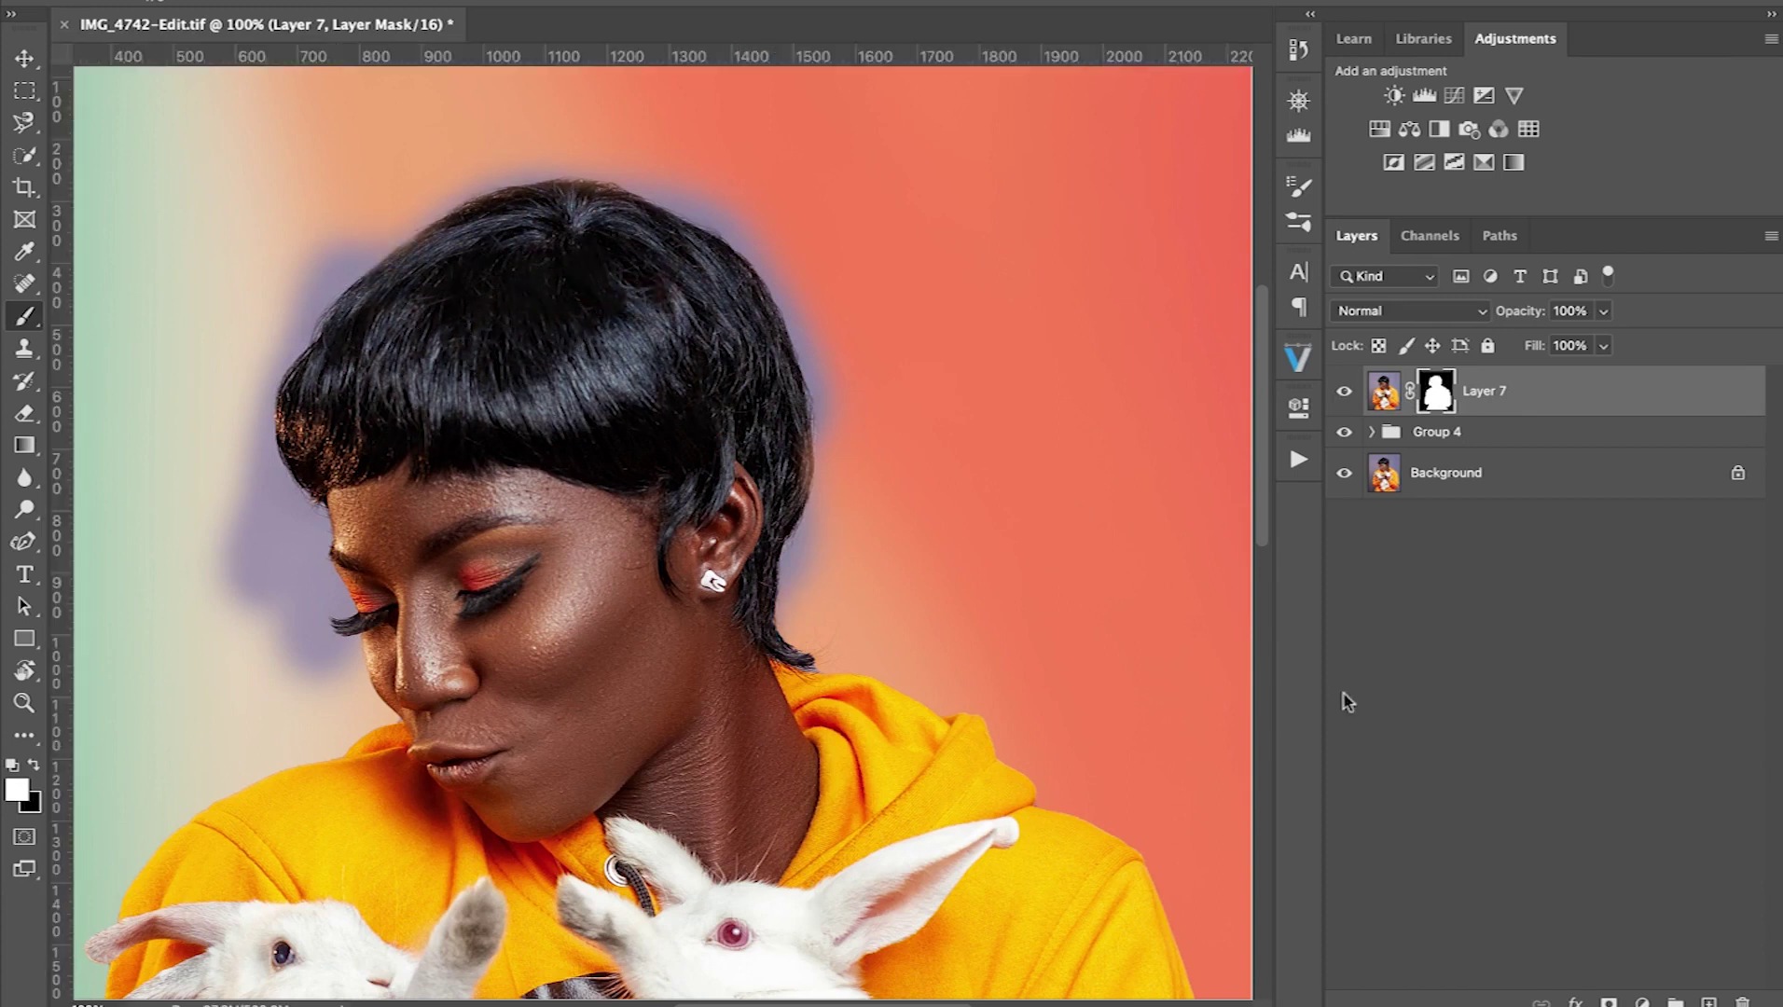
Undo the white and black brush strokes made over the head on Layer 7's mask
{"action": "left_click", "coordinate": [1344, 429]}
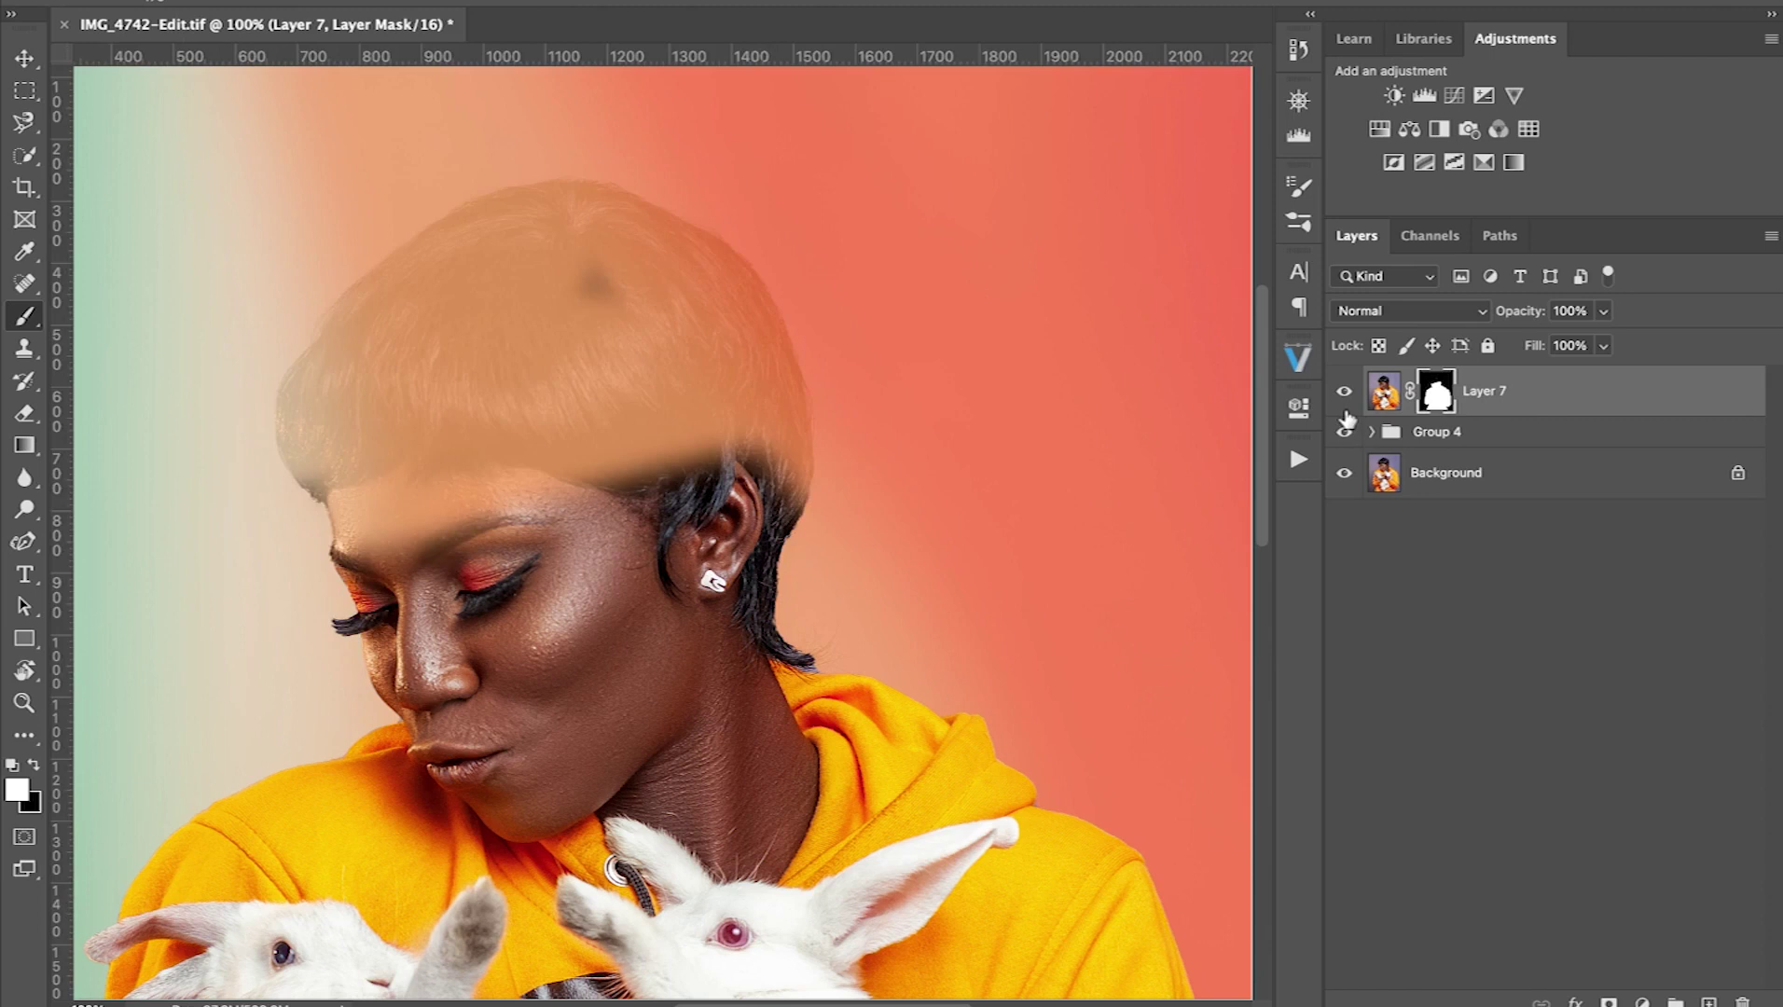
{"action": "key", "text": "ctrl+z"}
{"action": "key", "text": "ctrl+z"}
{"action": "key", "text": "ctrl+z"}
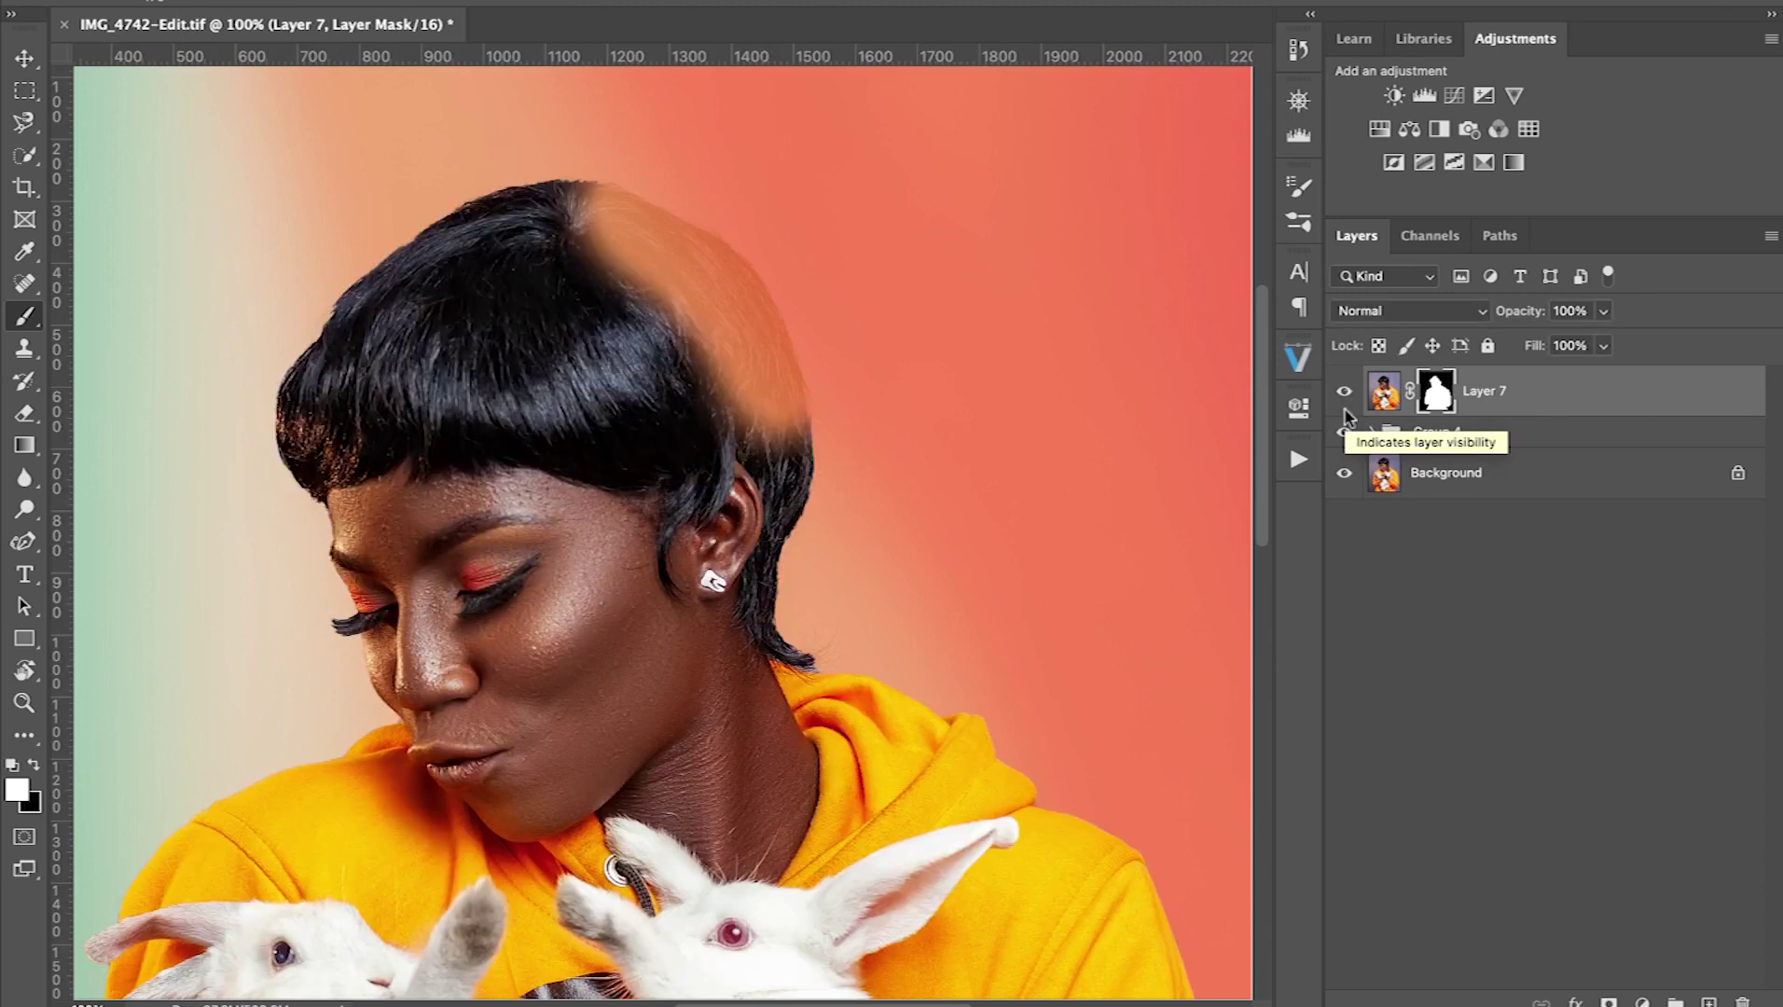
Examine the cutout edges closely along the crown of the hair and at the nape of the neck
{"action": "key", "text": "z"}
{"action": "left_click", "coordinate": [463, 231]}
{"action": "left_click", "coordinate": [464, 232]}
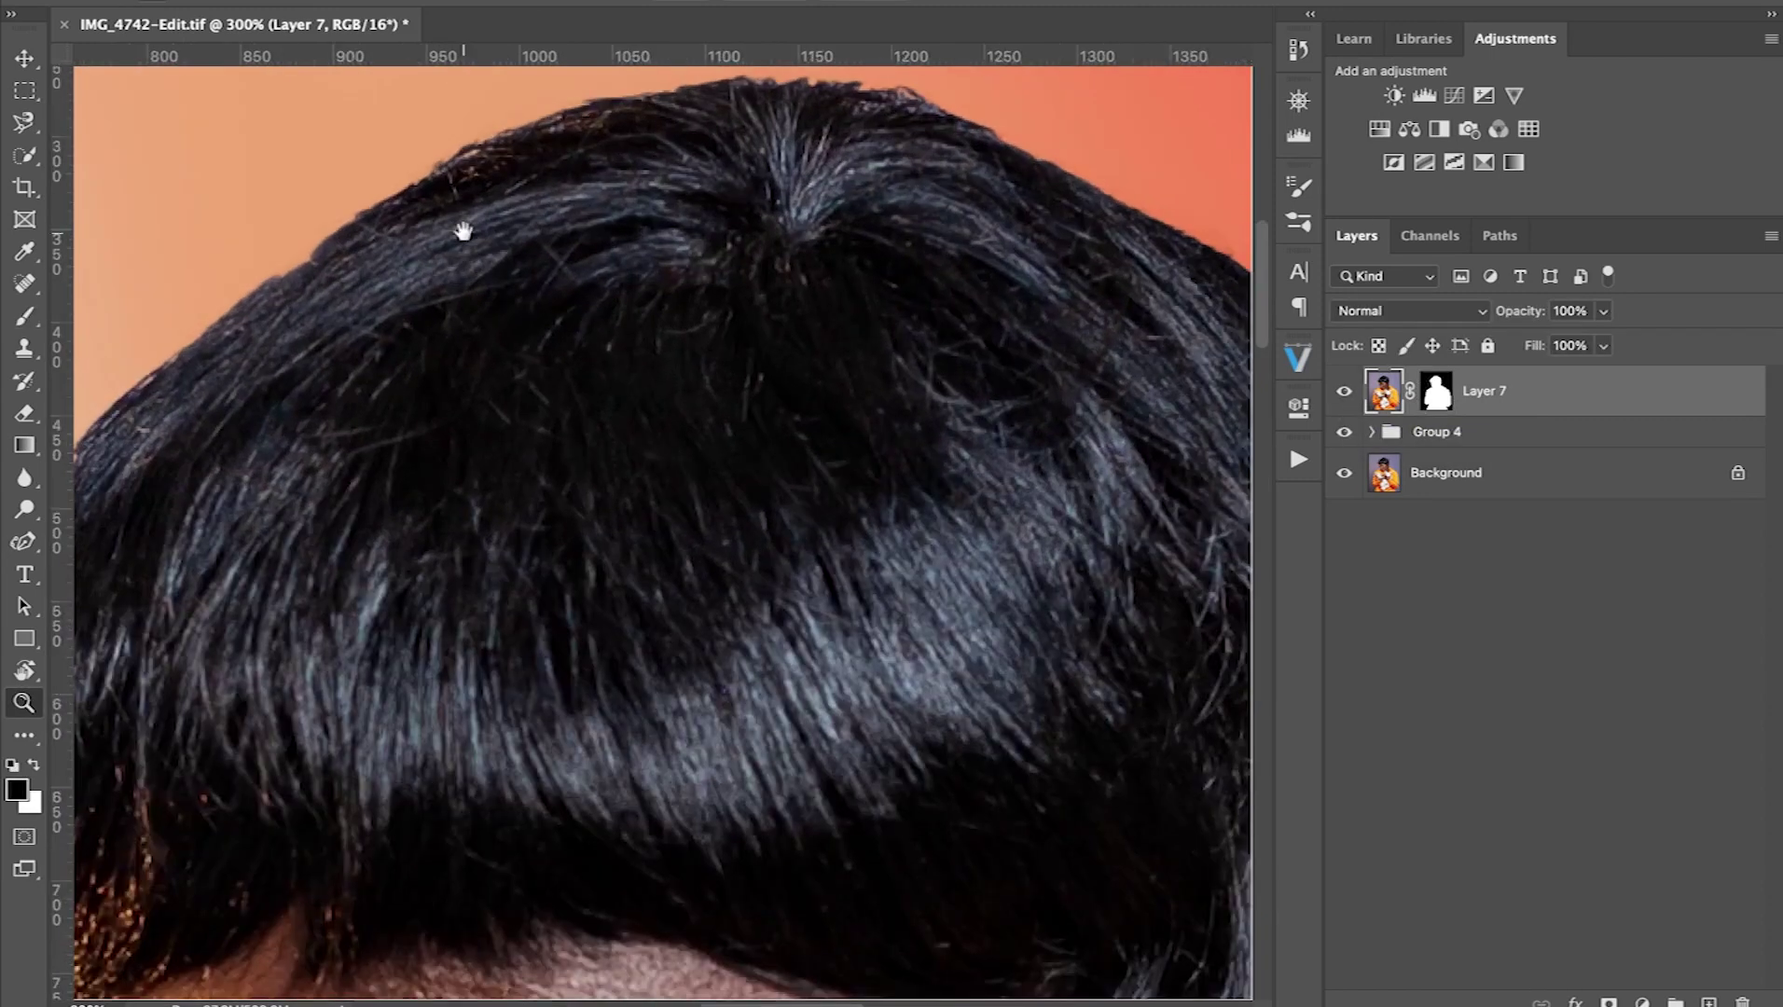
{"action": "left_click_drag", "start_coordinate": [464, 232], "coordinate": [419, 336]}
{"action": "left_click", "coordinate": [748, 332], "text": "alt"}
{"action": "left_click", "coordinate": [749, 332], "text": "alt"}
{"action": "left_click_drag", "start_coordinate": [775, 461], "coordinate": [557, 262]}
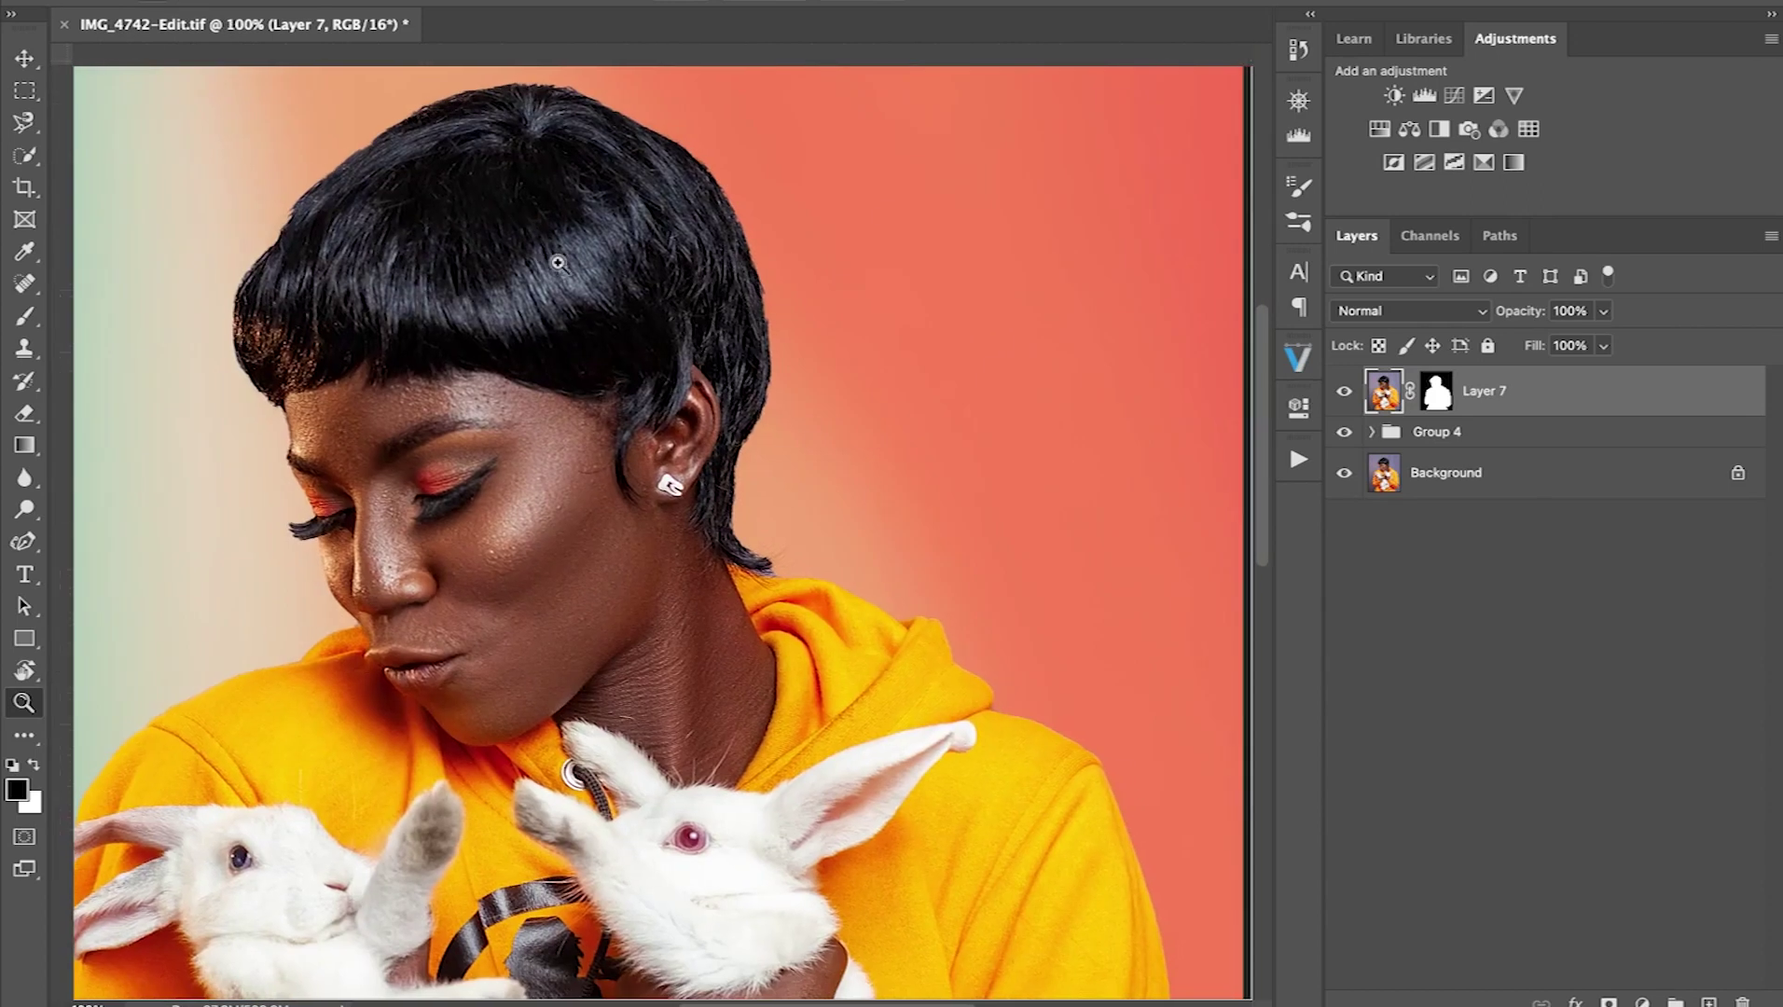
{"action": "left_click", "coordinate": [740, 483]}
{"action": "left_click_drag", "start_coordinate": [652, 401], "coordinate": [486, 261]}
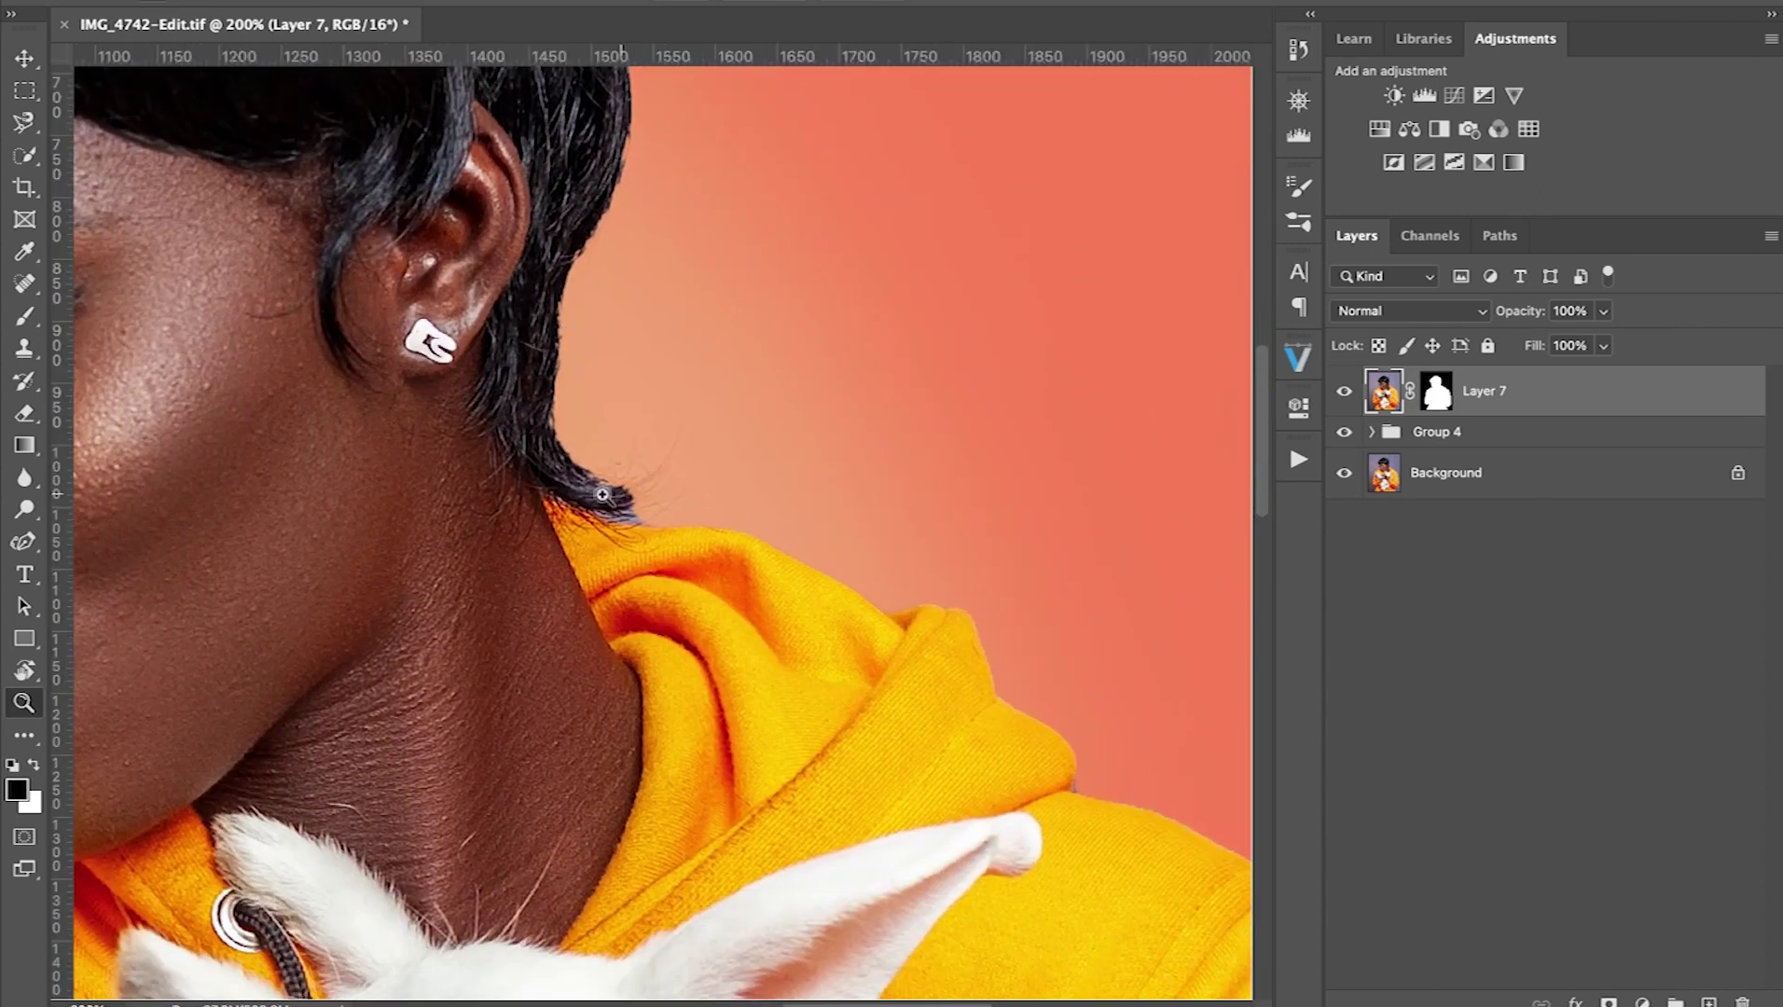
Switch to the Brush tool with white as the foreground colour and a much smaller brush size
{"action": "key", "text": "b"}
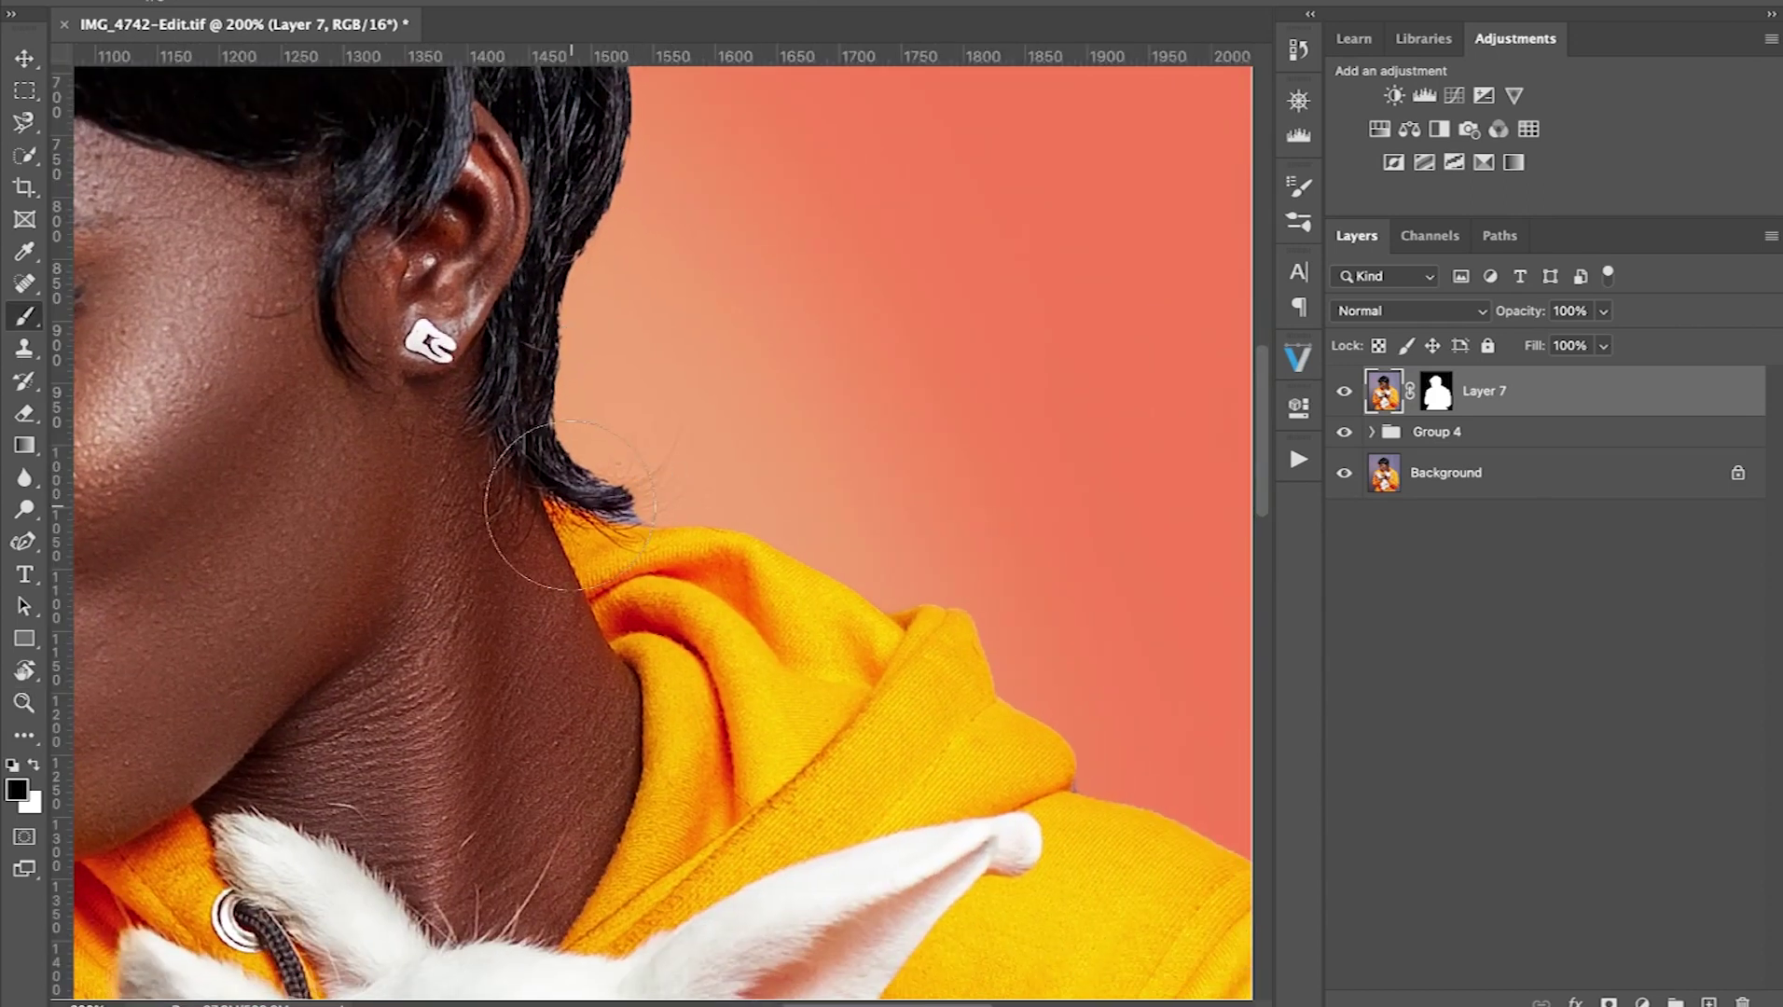
{"action": "right_click", "coordinate": [28, 317]}
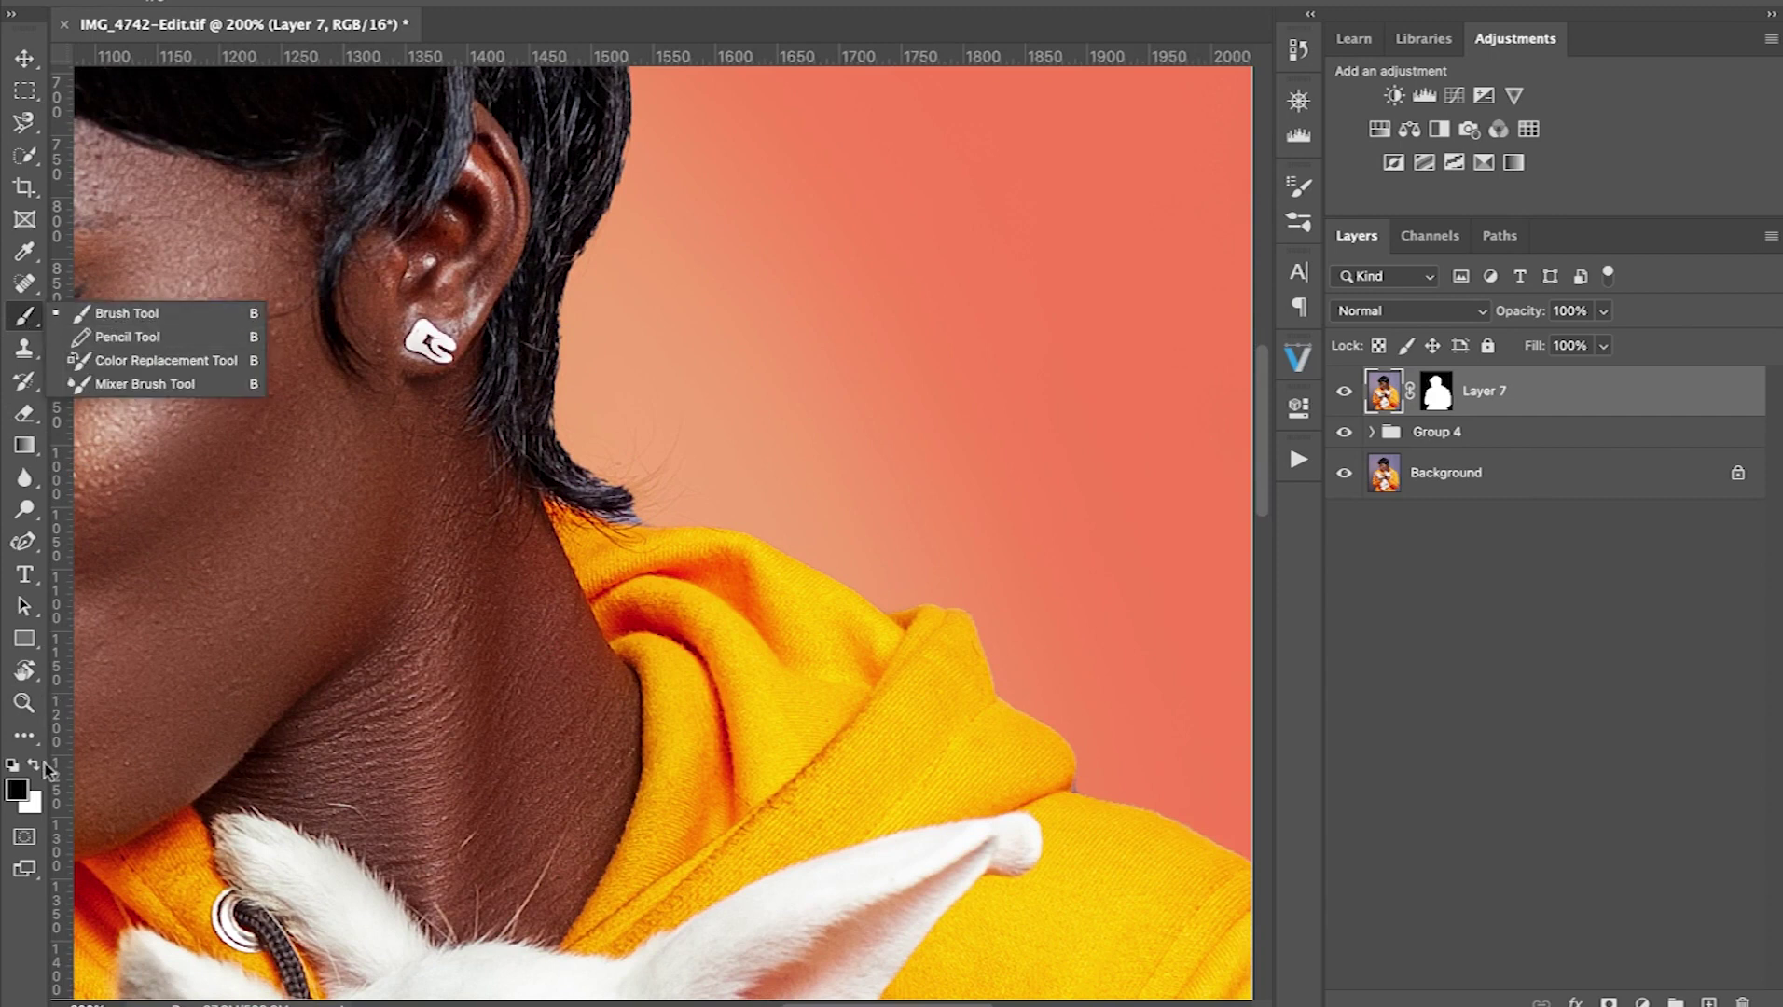
{"action": "left_click", "coordinate": [35, 764]}
{"action": "key", "text": "bracketleft"}
{"action": "key", "text": "bracketleft"}
{"action": "key", "text": "bracketleft"}
{"action": "key", "text": "bracketleft"}
{"action": "key", "text": "bracketleft"}
{"action": "key", "text": "bracketleft"}
{"action": "key", "text": "bracketleft"}
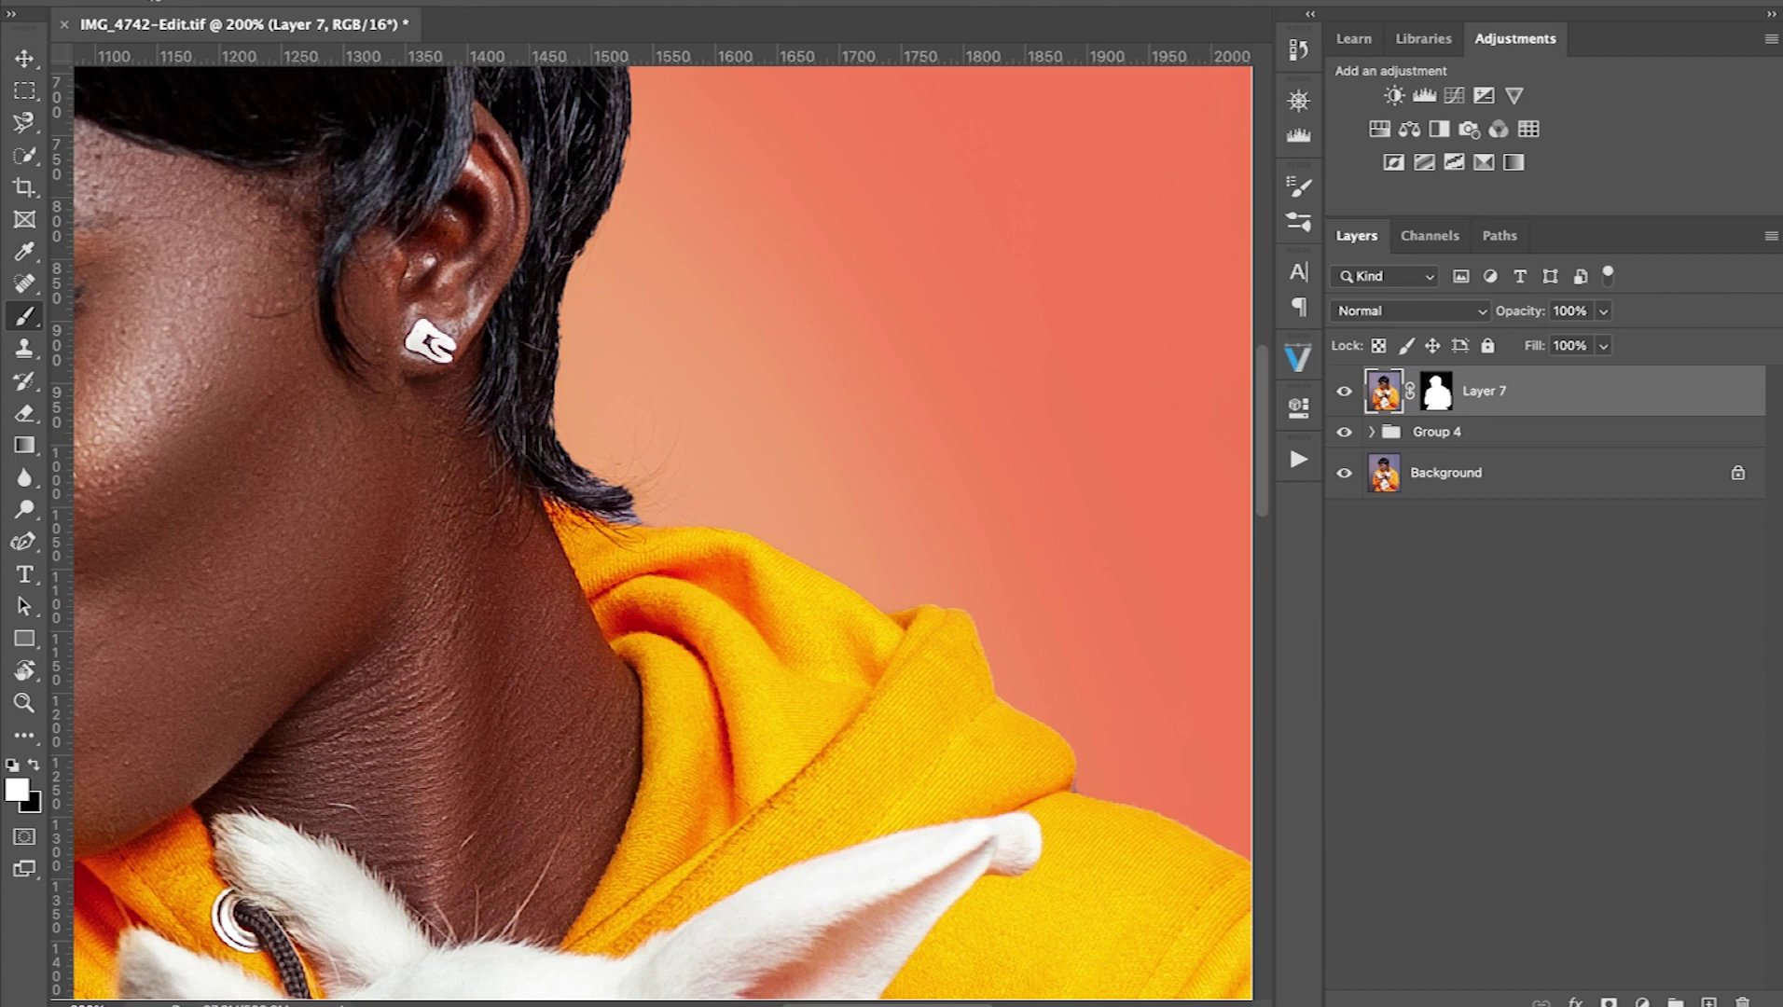
Try painting white over the hair at the nape directly on Layer 7's image, and undo the strokes
{"action": "left_click_drag", "start_coordinate": [677, 470], "coordinate": [567, 486]}
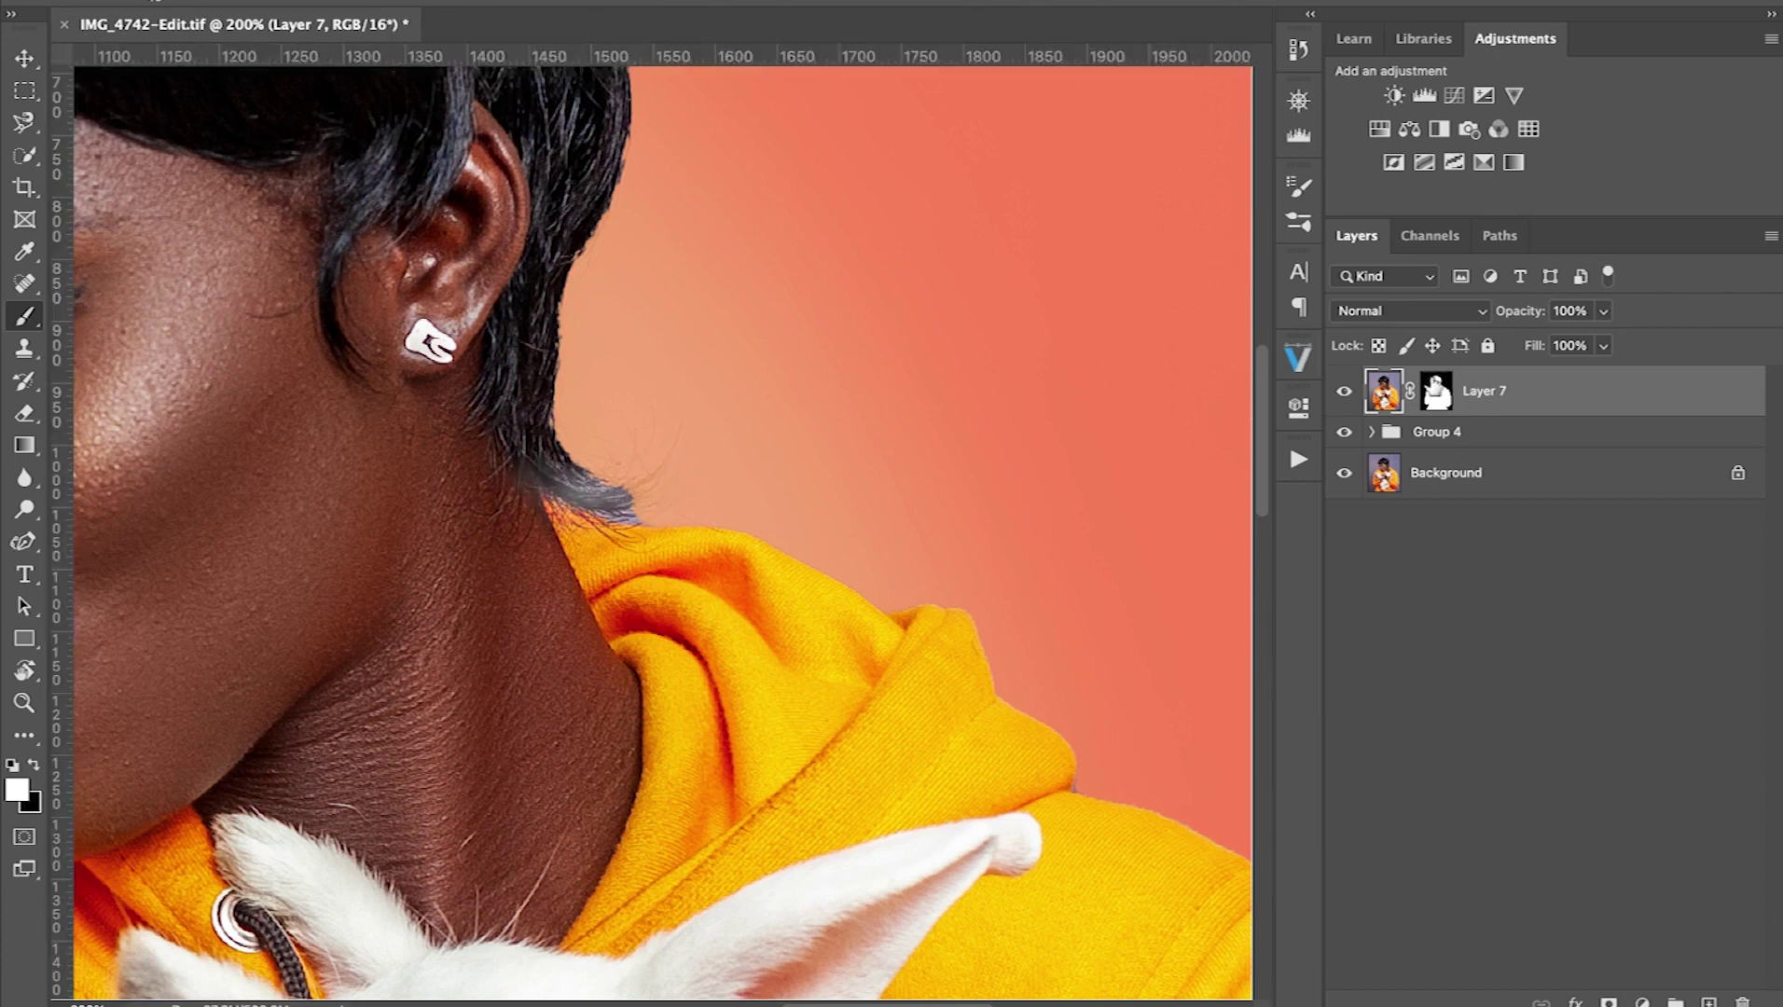
{"action": "mouse_move", "coordinate": [524, 438]}
{"action": "left_mouse_down"}
{"action": "mouse_move", "coordinate": [565, 522]}
{"action": "mouse_move", "coordinate": [593, 408]}
{"action": "left_mouse_up"}
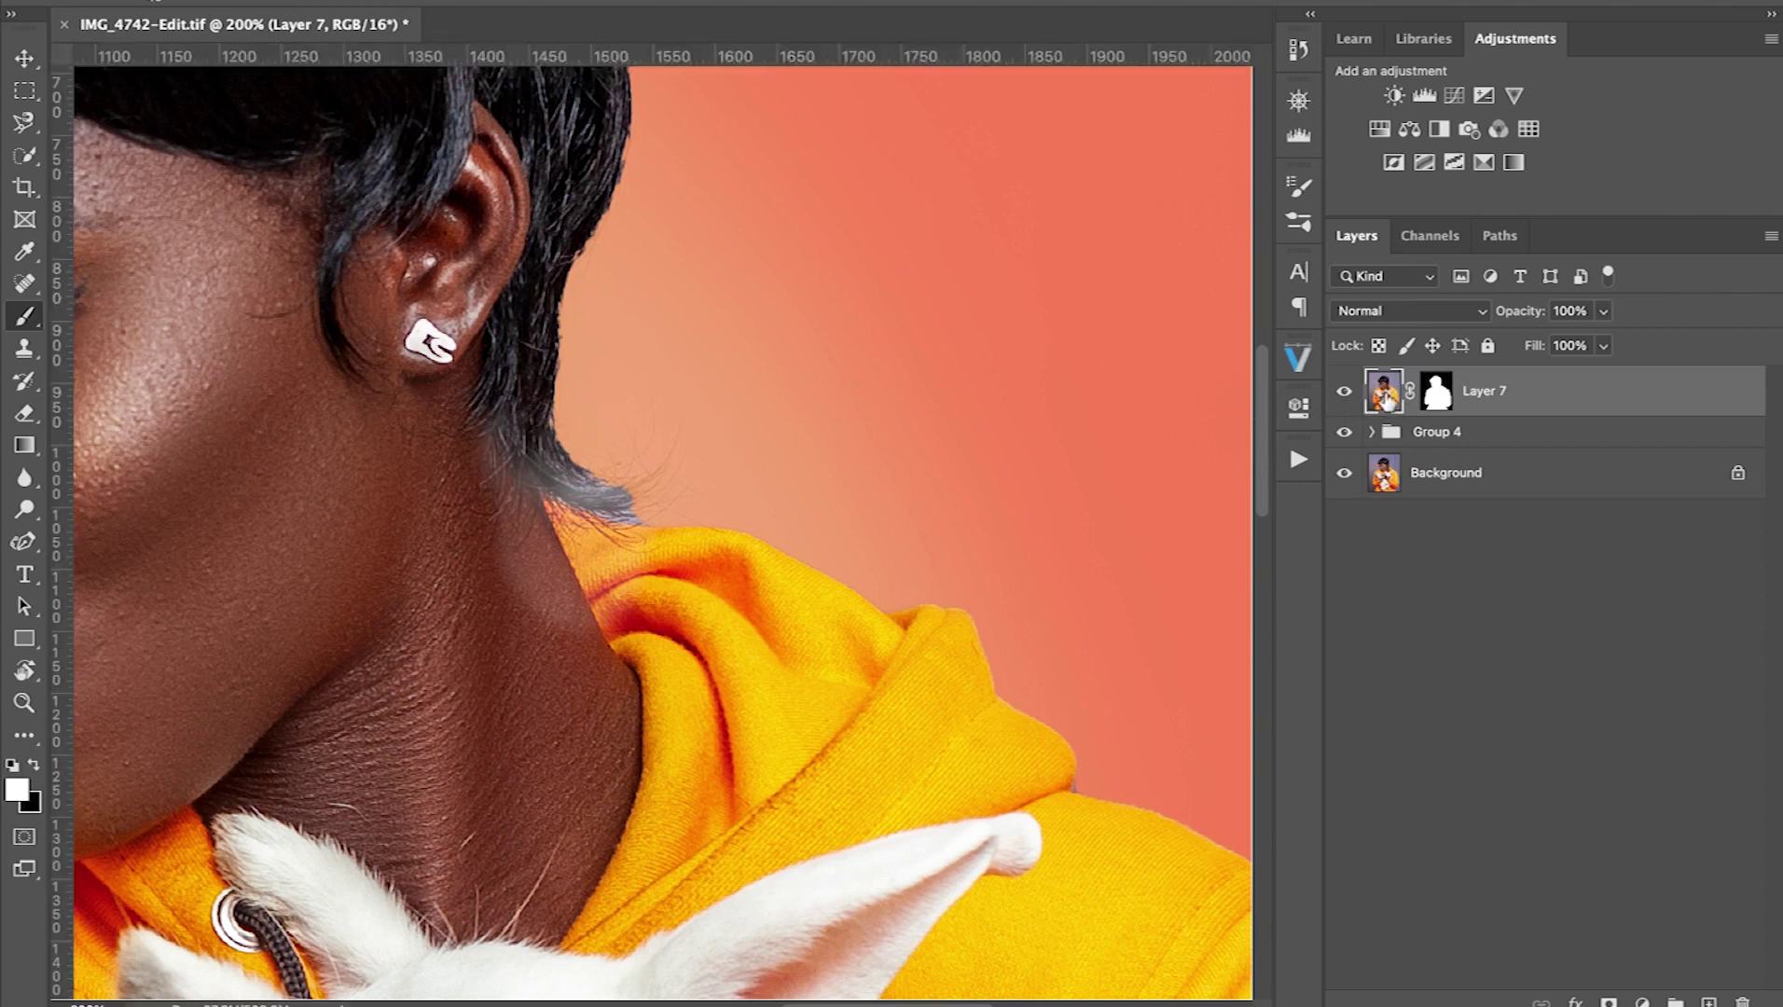
{"action": "key", "text": "super+z"}
{"action": "key", "text": "super+z"}
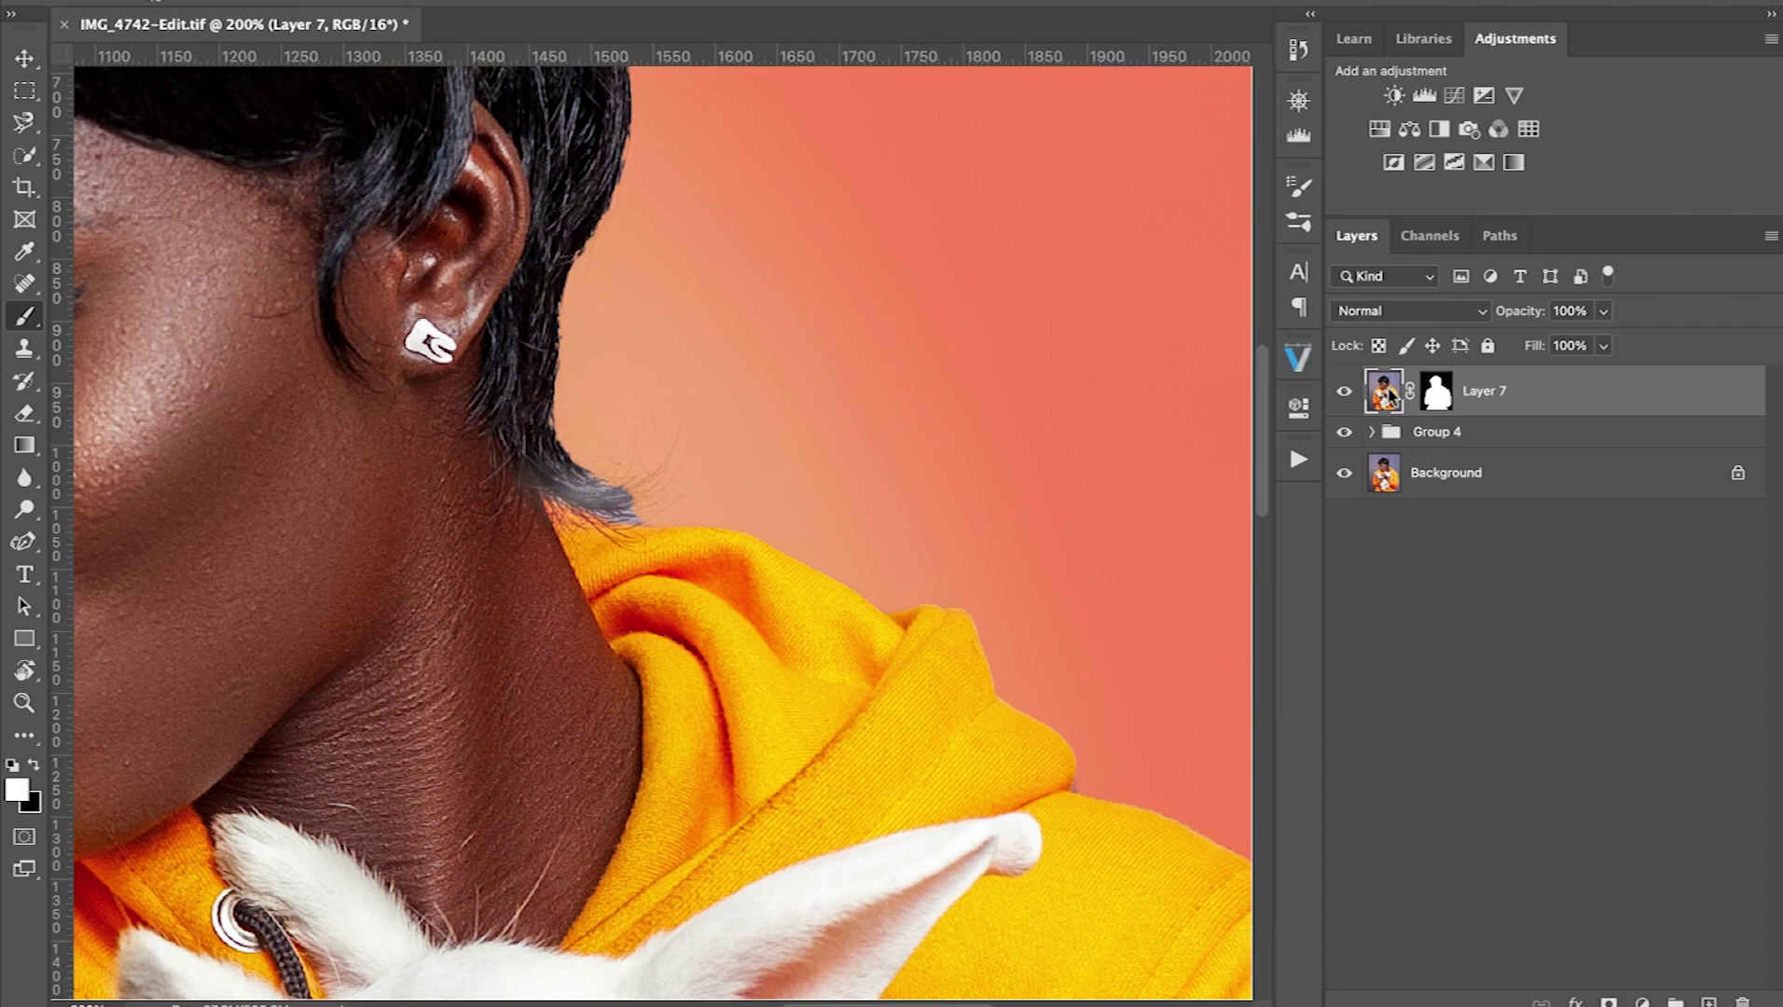
{"action": "key", "text": "super+z"}
{"action": "key", "text": "super+z"}
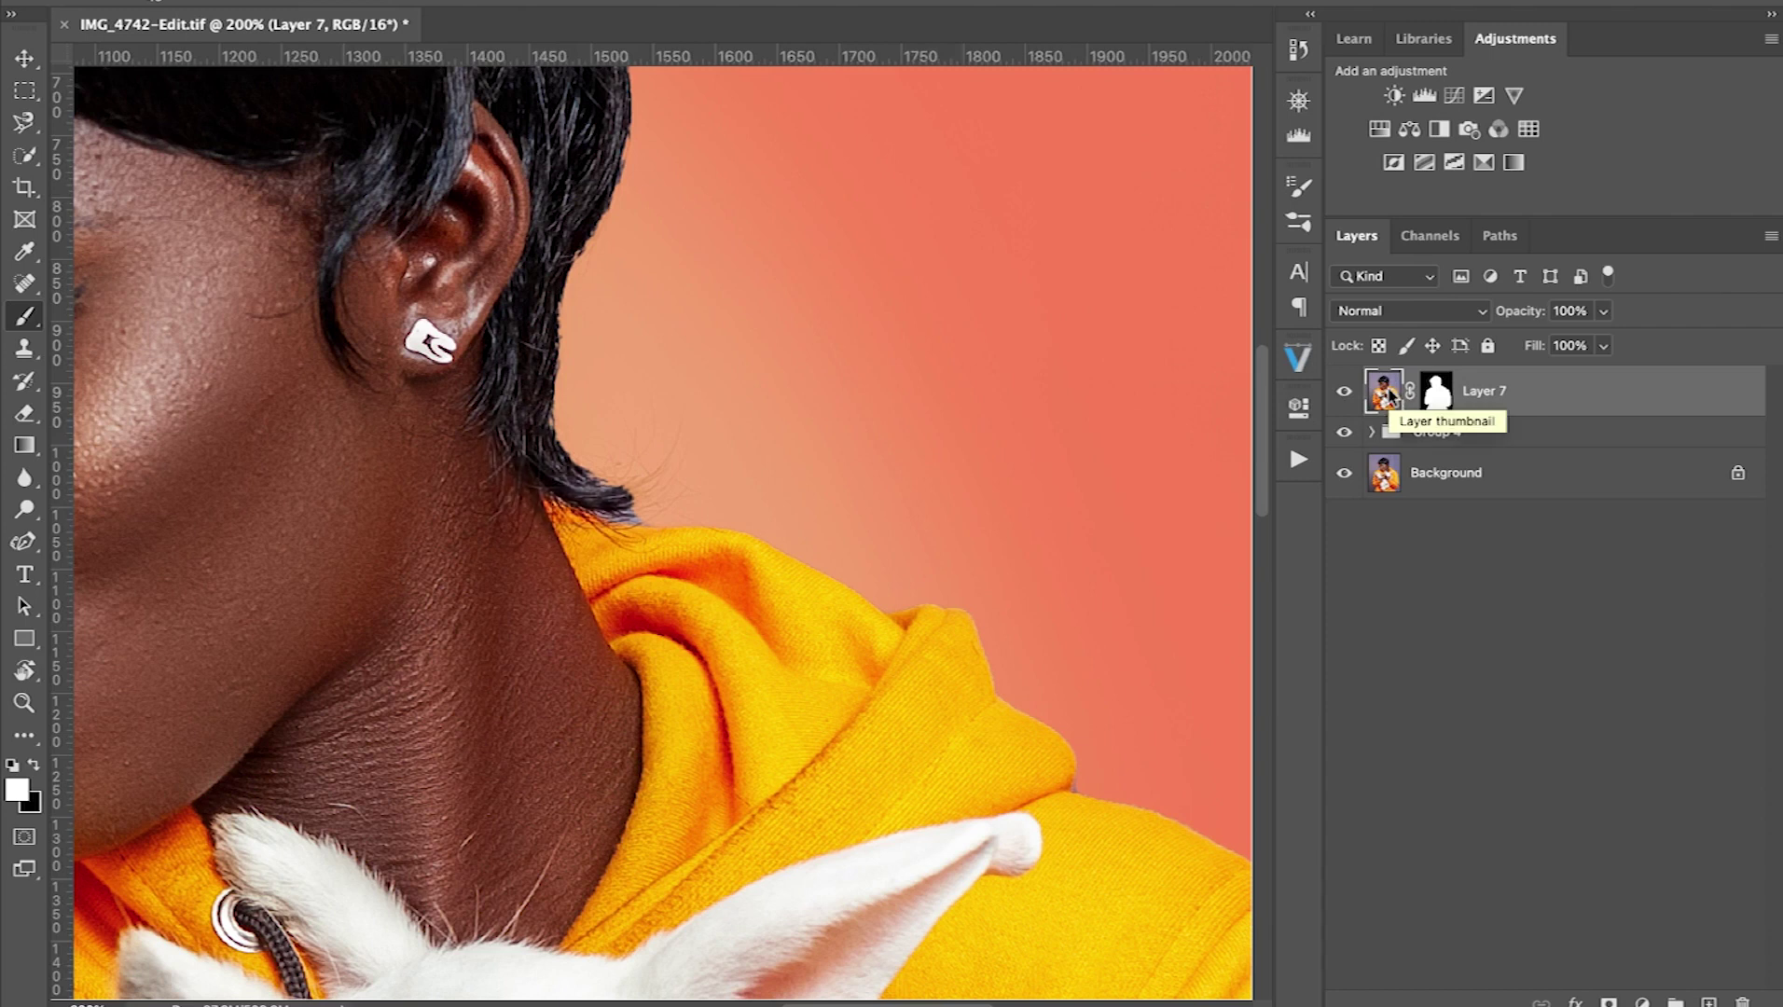
Paint white on Layer 7's mask over the hair tips at the nape to restore the missing strands
{"action": "left_click", "coordinate": [1437, 392]}
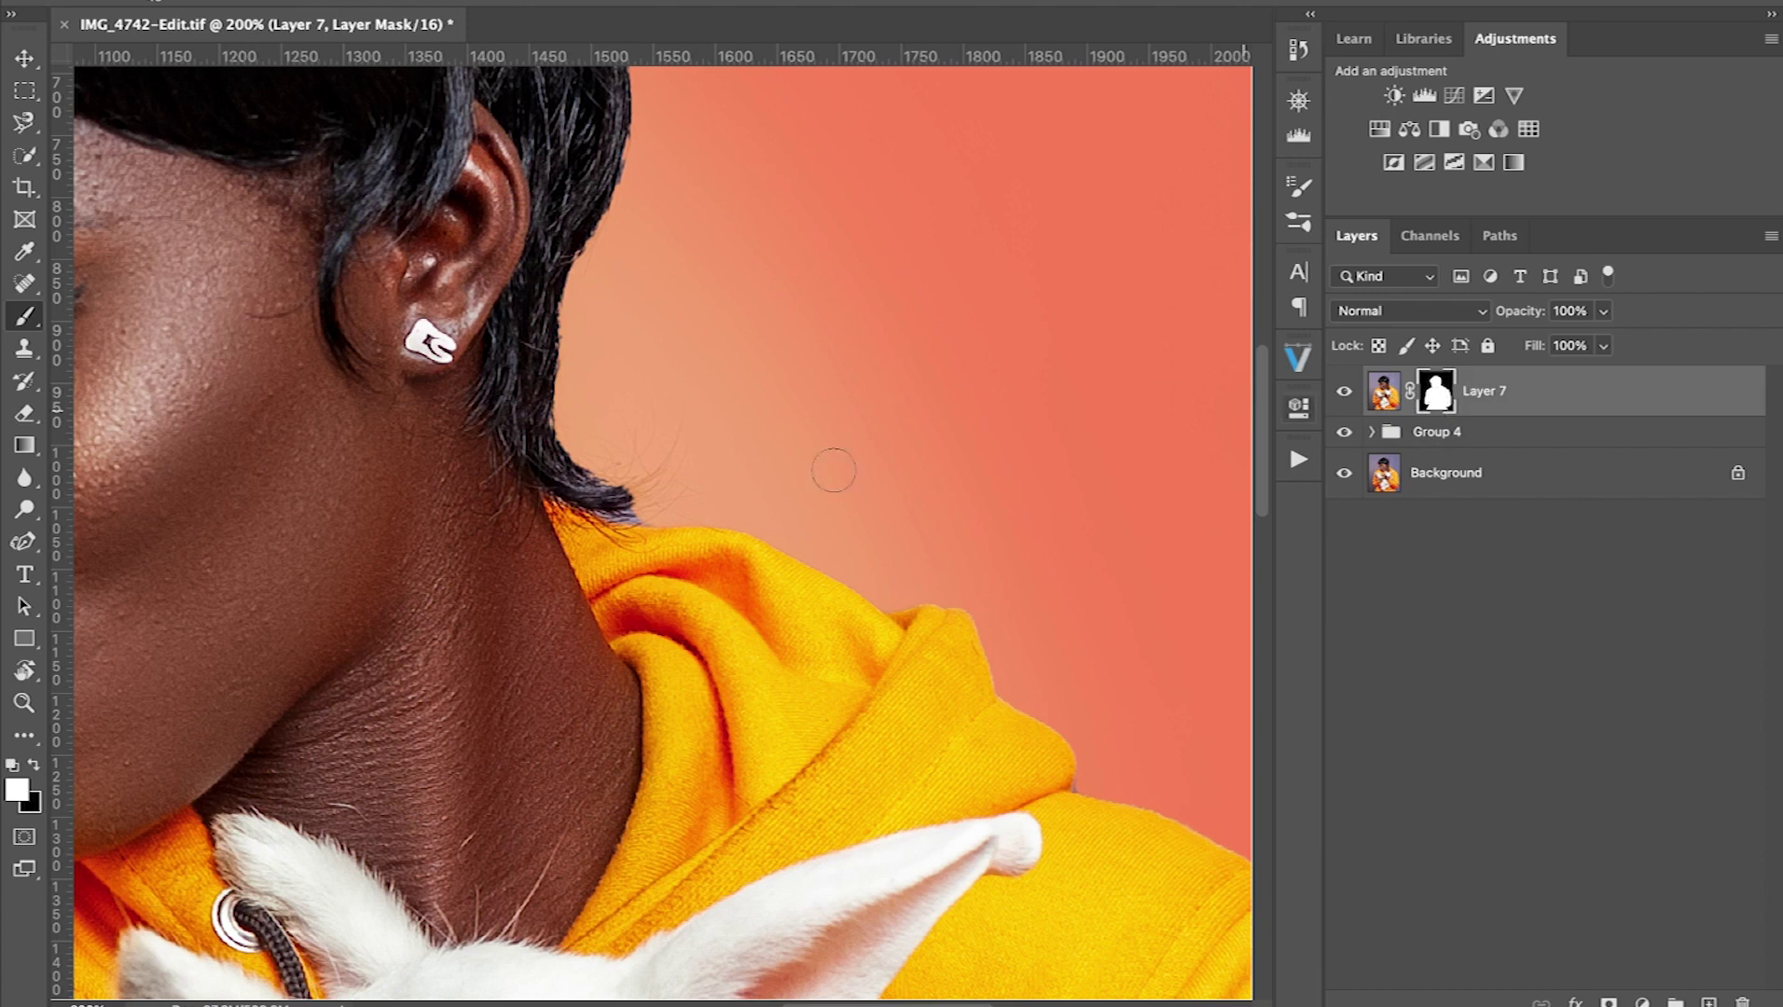
{"action": "key", "text": "super+r"}
{"action": "key", "text": "super+r"}
{"action": "key", "text": "super+r"}
{"action": "key", "text": "super+r"}
{"action": "key", "text": "super+r"}
{"action": "key", "text": "super+r"}
{"action": "key", "text": "super+r"}
{"action": "key", "text": "super+r"}
{"action": "key", "text": "super+r"}
{"action": "key", "text": "super+r"}
{"action": "key", "text": "super+r"}
{"action": "key", "text": "super+r"}
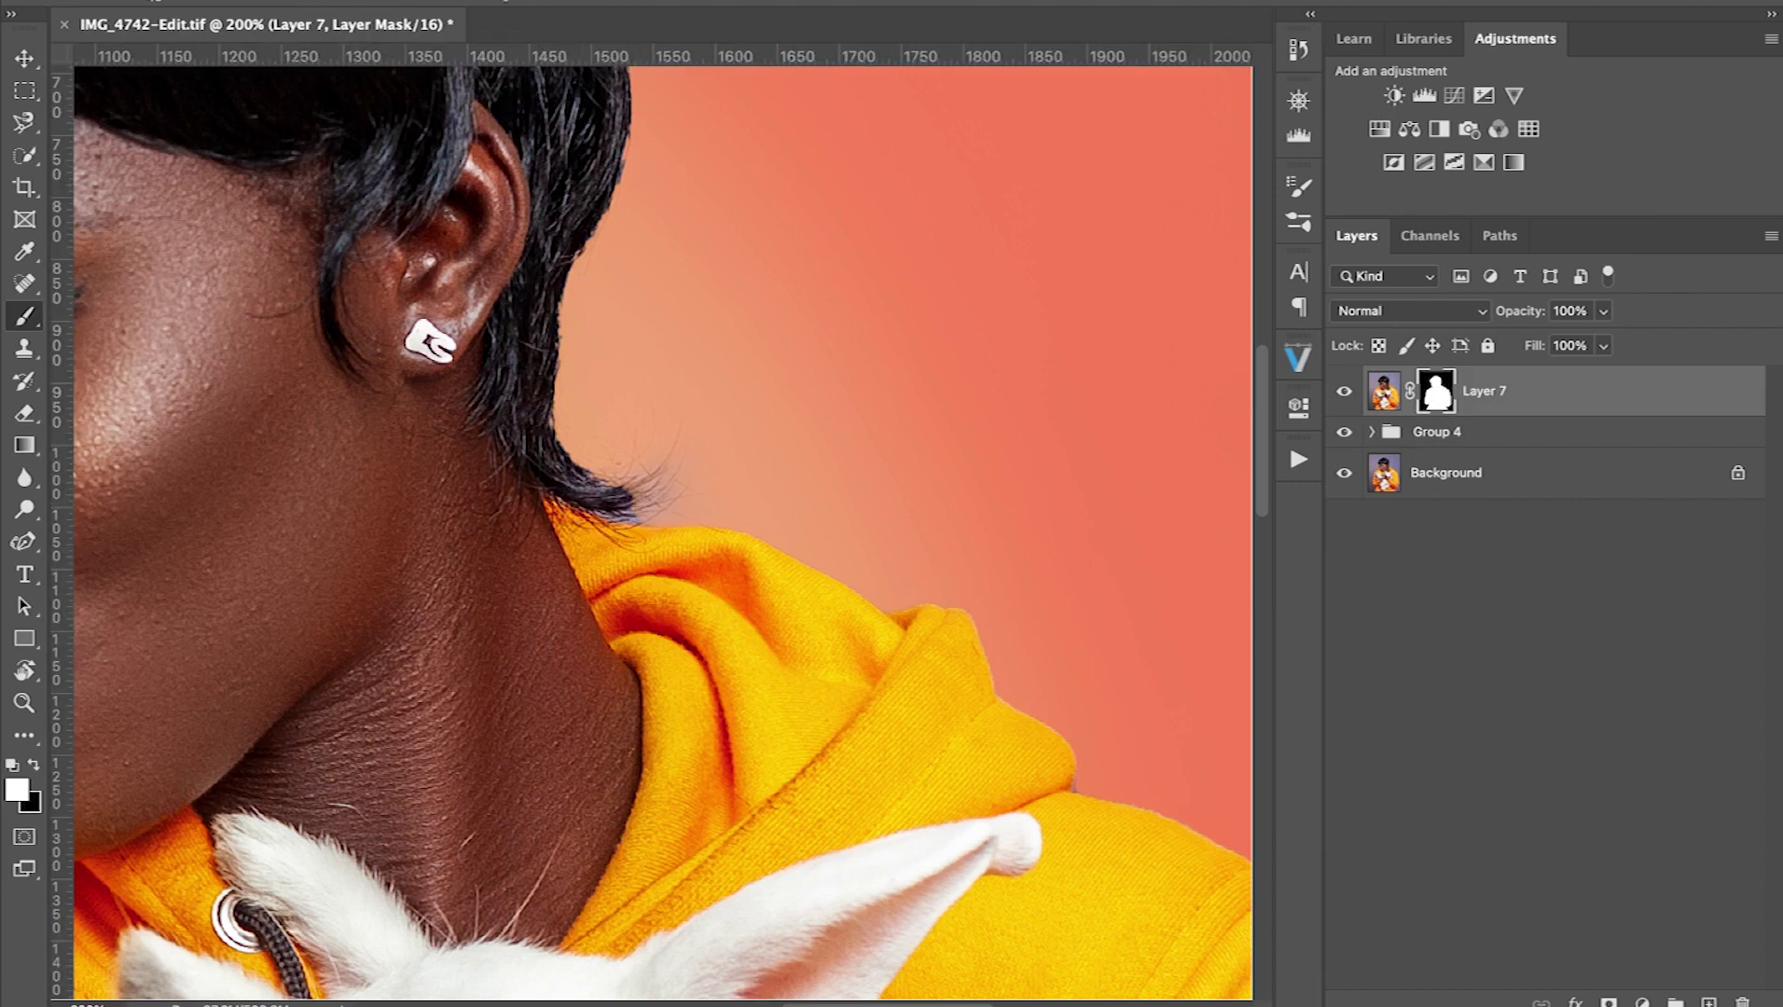
{"action": "key", "text": "super+r"}
{"action": "key", "text": "super+r"}
{"action": "key", "text": "super+r"}
{"action": "key", "text": "super+r"}
{"action": "key", "text": "super+r"}
{"action": "key", "text": "super+r"}
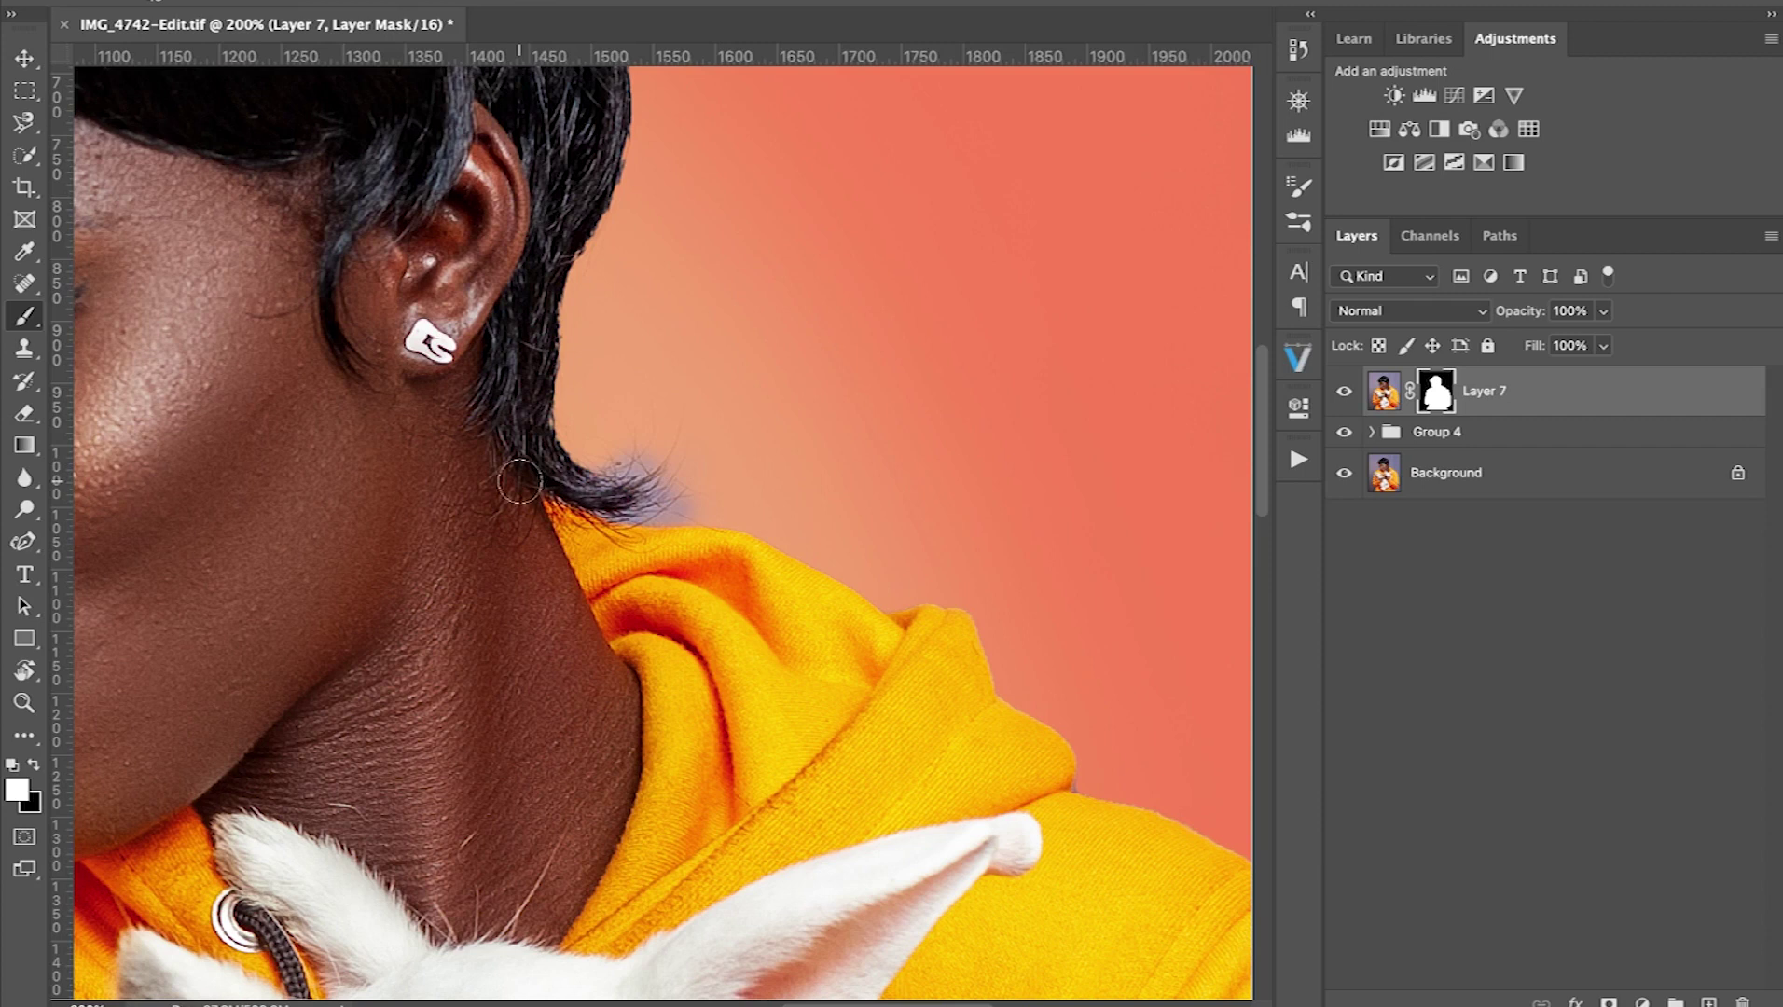
Paint black on Layer 7's mask around the nape strands to remove the leftover purple background
{"action": "key", "text": "x"}
{"action": "key", "text": "super+r"}
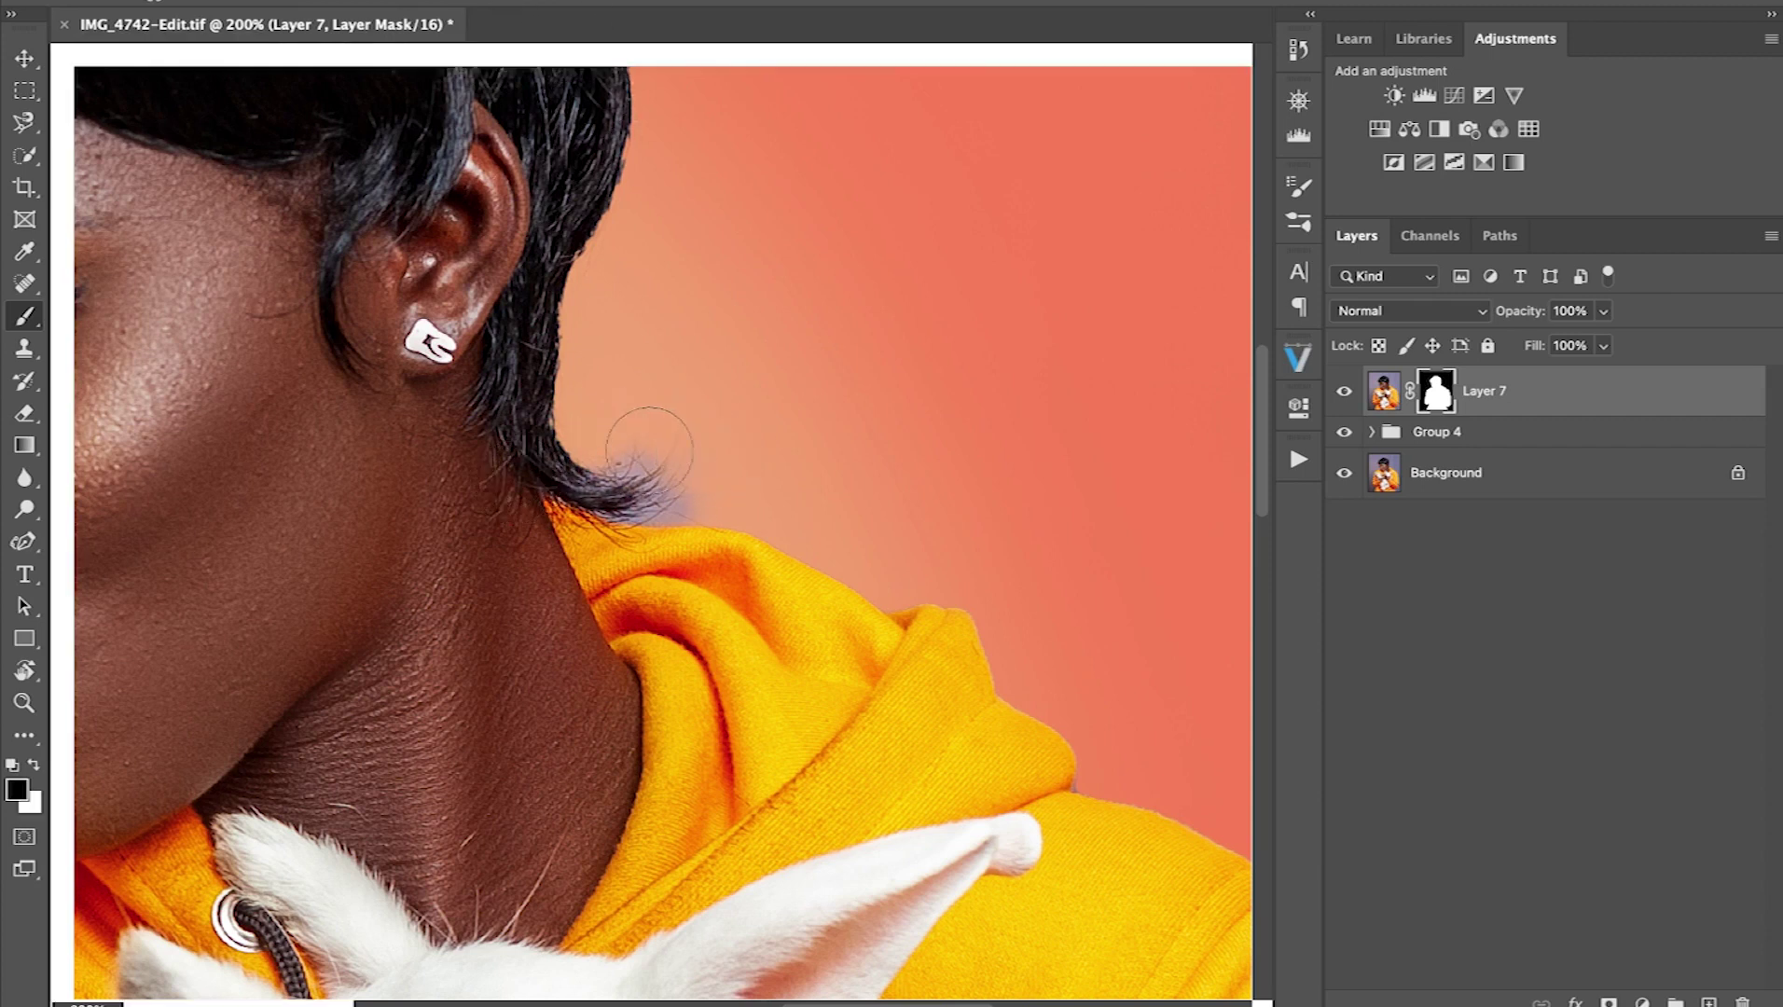
{"action": "key", "text": "super+r"}
{"action": "key", "text": "super+r"}
{"action": "key", "text": "super+r"}
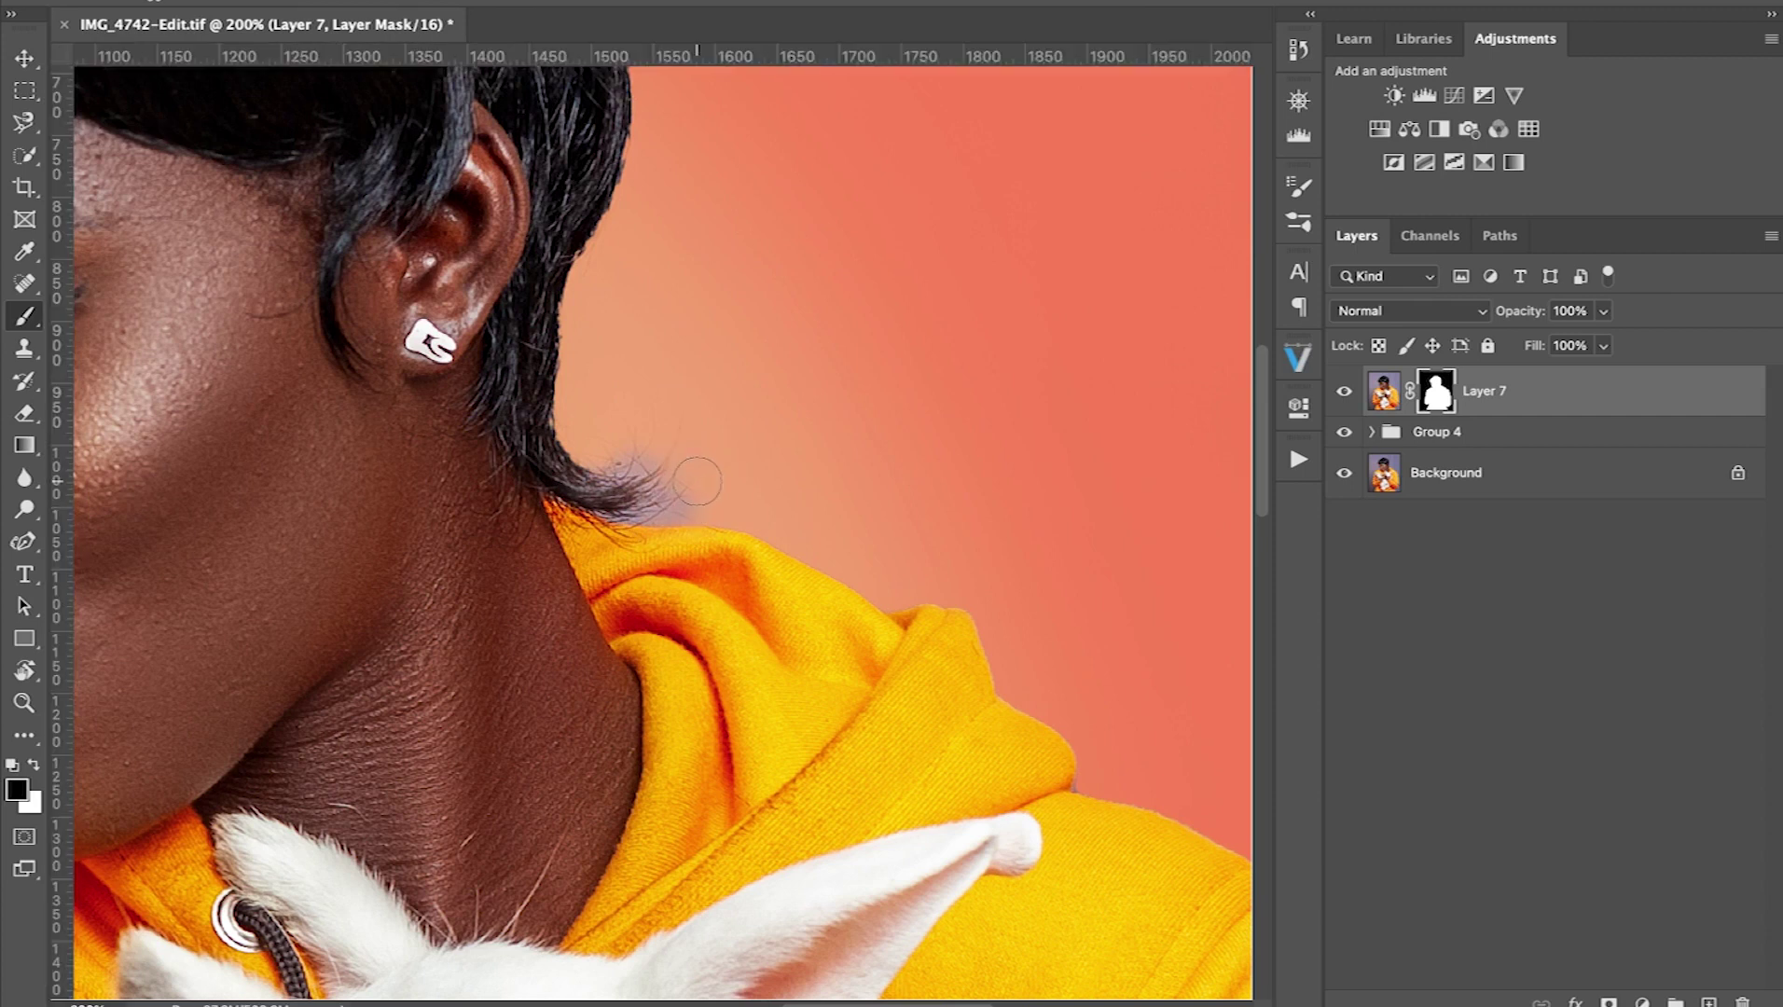
{"action": "key", "text": "super+r"}
{"action": "key", "text": "super+r"}
{"action": "key", "text": "super+r"}
{"action": "key", "text": "super+r"}
{"action": "key", "text": "super+r"}
{"action": "key", "text": "super+r"}
{"action": "key", "text": "super+r"}
{"action": "key", "text": "super+r"}
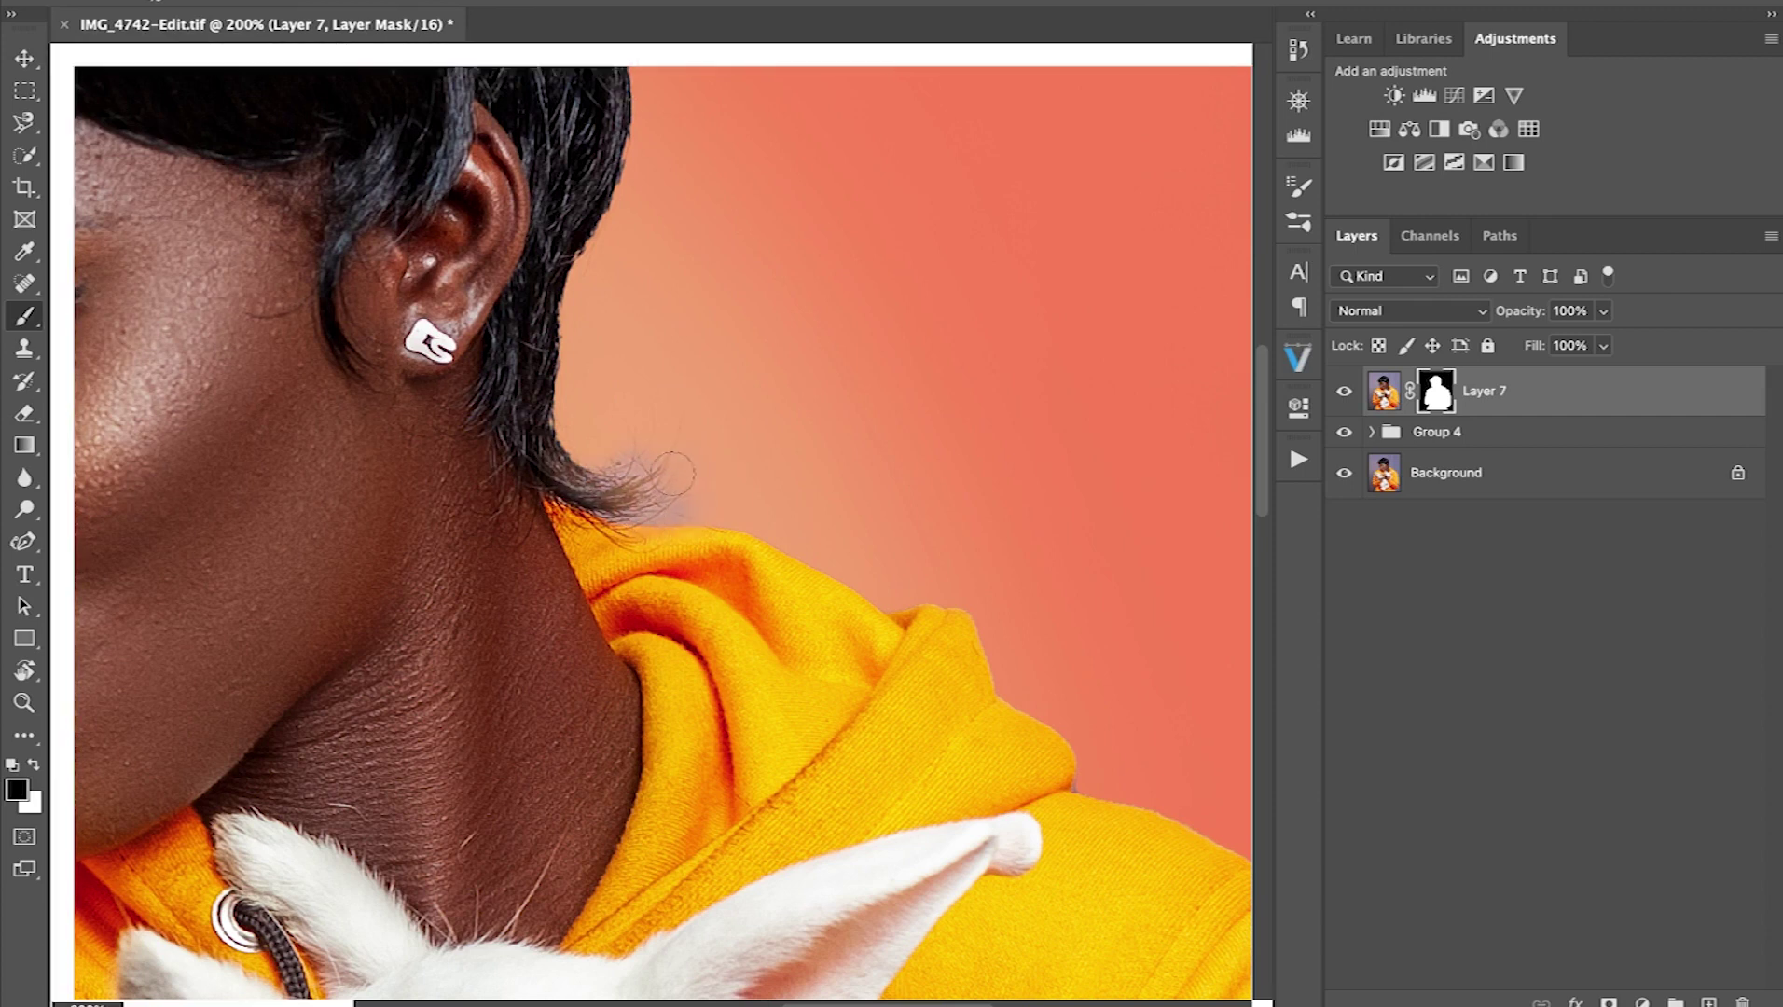
Paint white on Layer 7's mask along the back of the head and the crown to restore fine hair edges
{"action": "scroll", "coordinate": [678, 443], "scroll_direction": "up", "scroll_amount": 5}
{"action": "scroll", "coordinate": [678, 444], "scroll_direction": "left", "scroll_amount": 2}
{"action": "key", "text": "x"}
{"action": "key", "text": "super+r"}
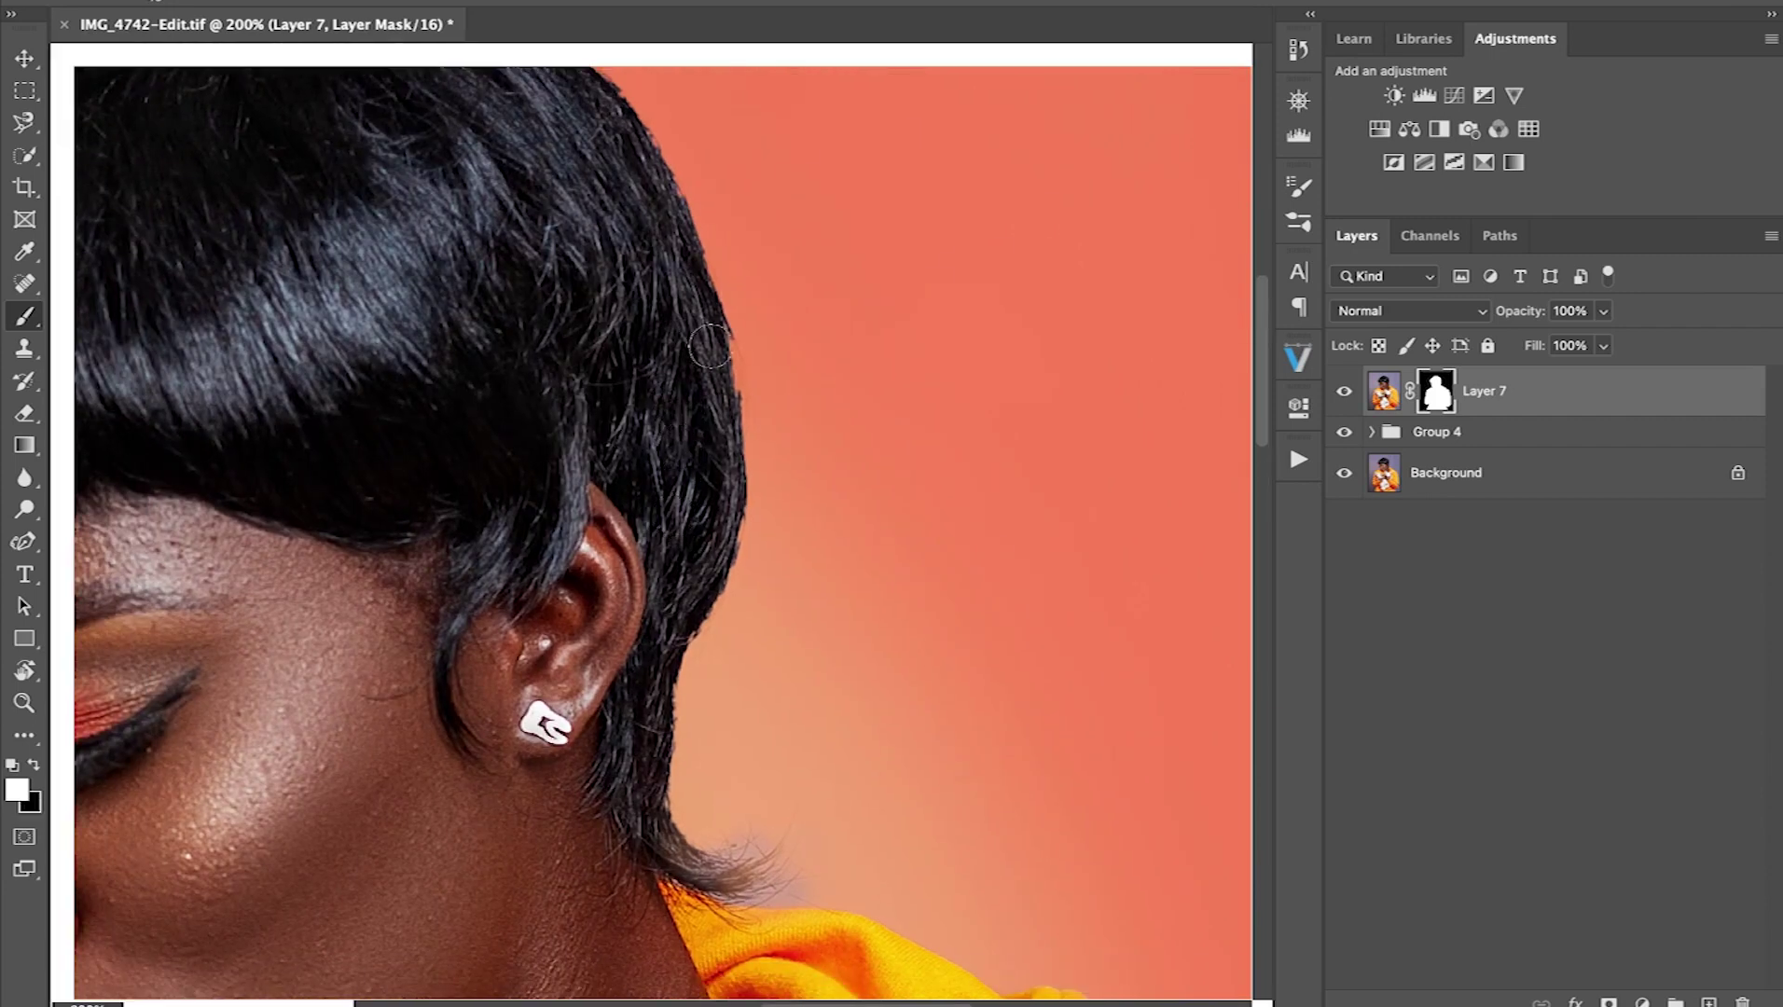
{"action": "key", "text": "super+r"}
{"action": "scroll", "coordinate": [652, 280], "scroll_direction": "up", "scroll_amount": 3}
{"action": "scroll", "coordinate": [653, 280], "scroll_direction": "left", "scroll_amount": 2}
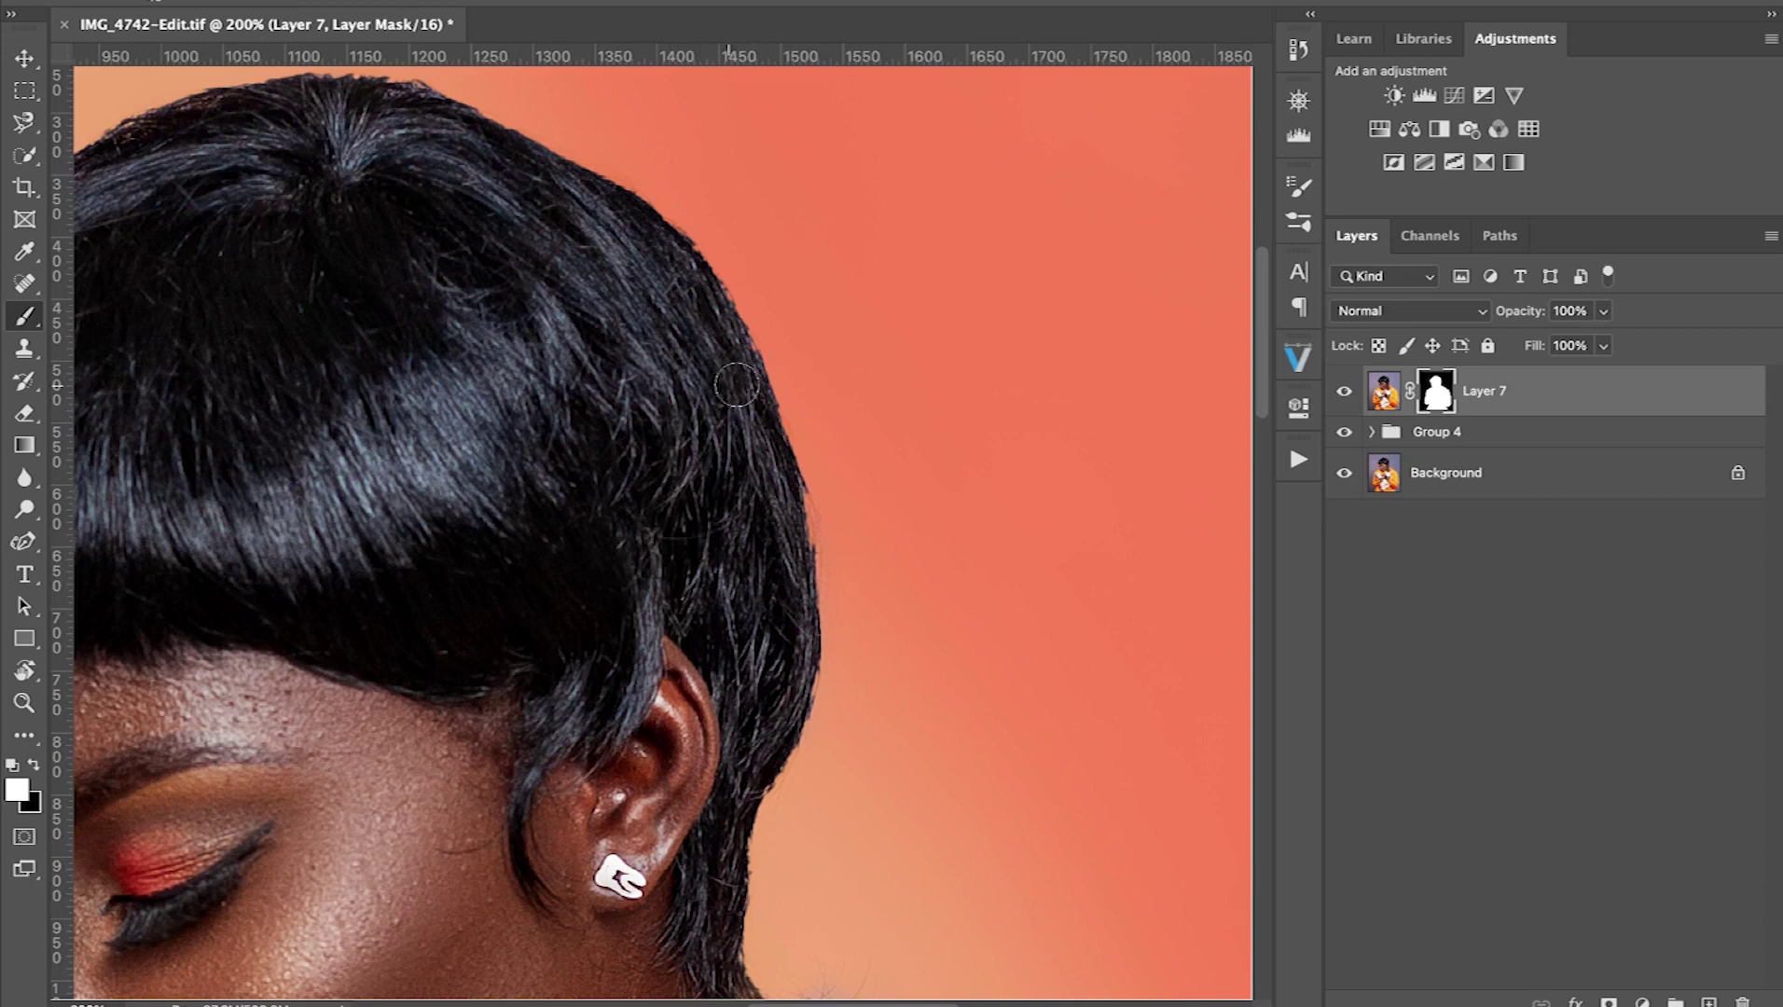
{"action": "key", "text": "super+r"}
{"action": "key", "text": "super+r"}
{"action": "key", "text": "super+r"}
{"action": "key", "text": "super+r"}
{"action": "key", "text": "super+r"}
{"action": "key", "text": "super+r"}
{"action": "scroll", "coordinate": [577, 343], "scroll_direction": "left", "scroll_amount": 3}
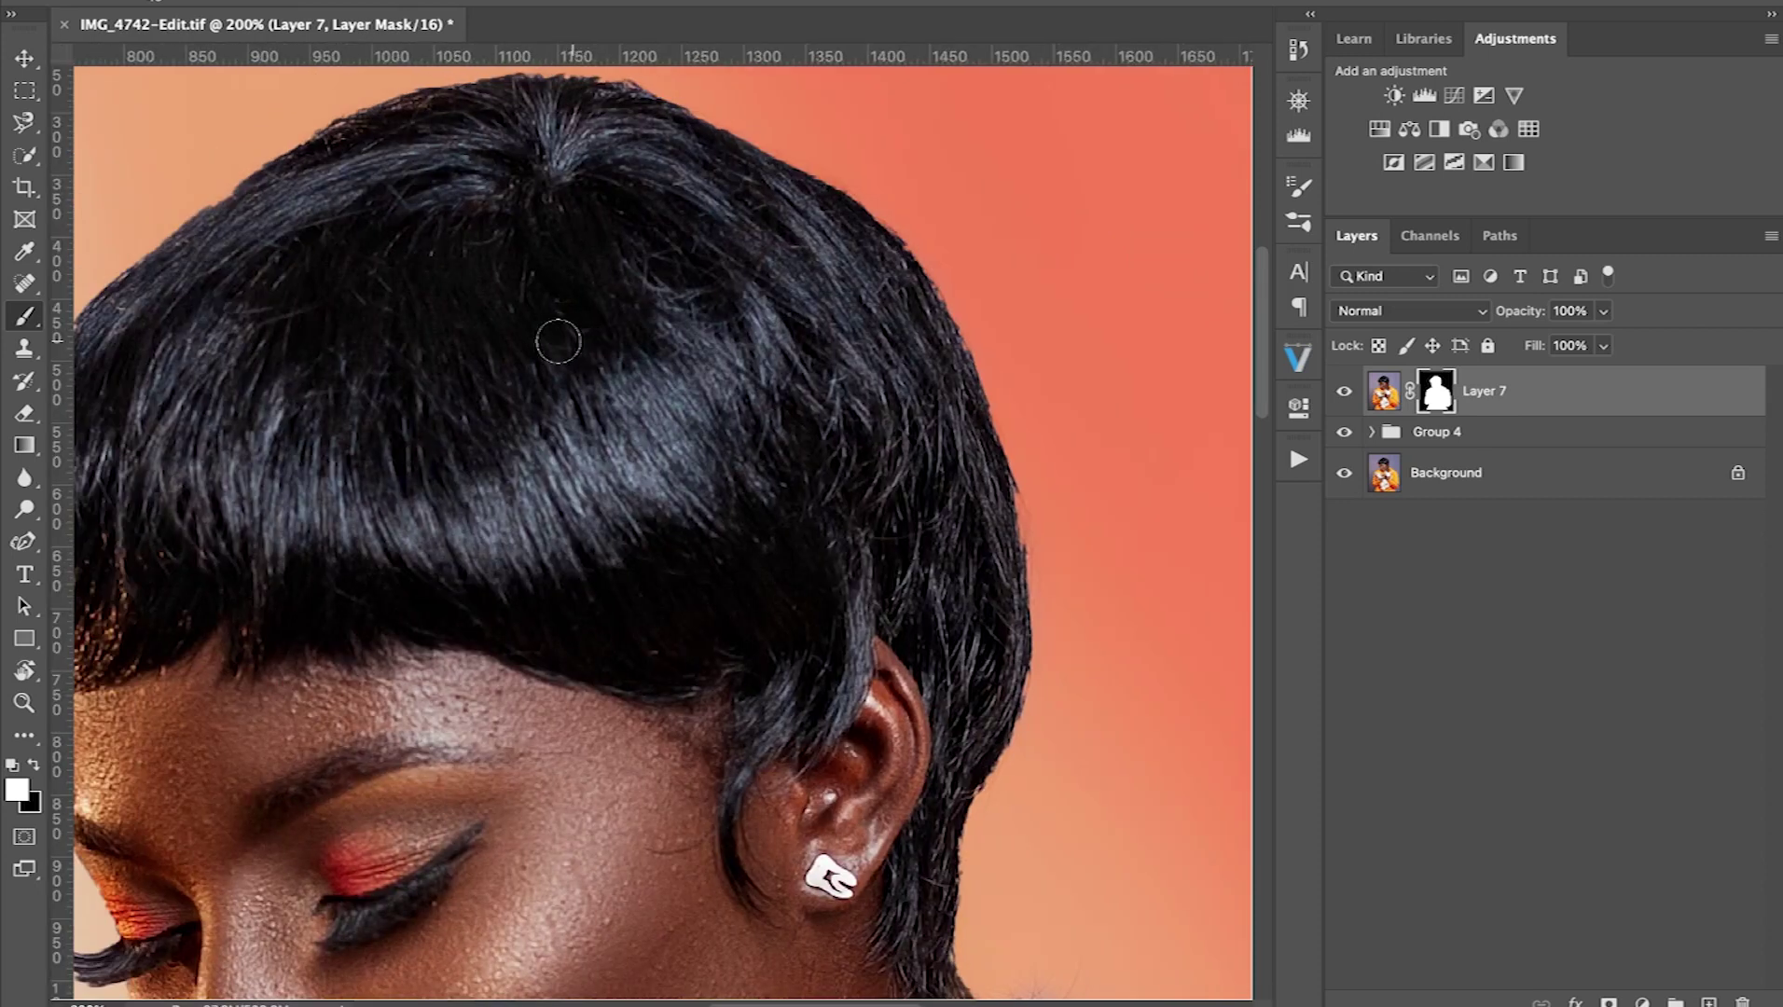
Restore the fringe edge and outer eyelashes with white on Layer 7's mask, and switch the brush back to black
{"action": "key", "text": "super+r"}
{"action": "scroll", "coordinate": [429, 430], "scroll_direction": "down", "scroll_amount": 5}
{"action": "scroll", "coordinate": [430, 430], "scroll_direction": "left", "scroll_amount": 3}
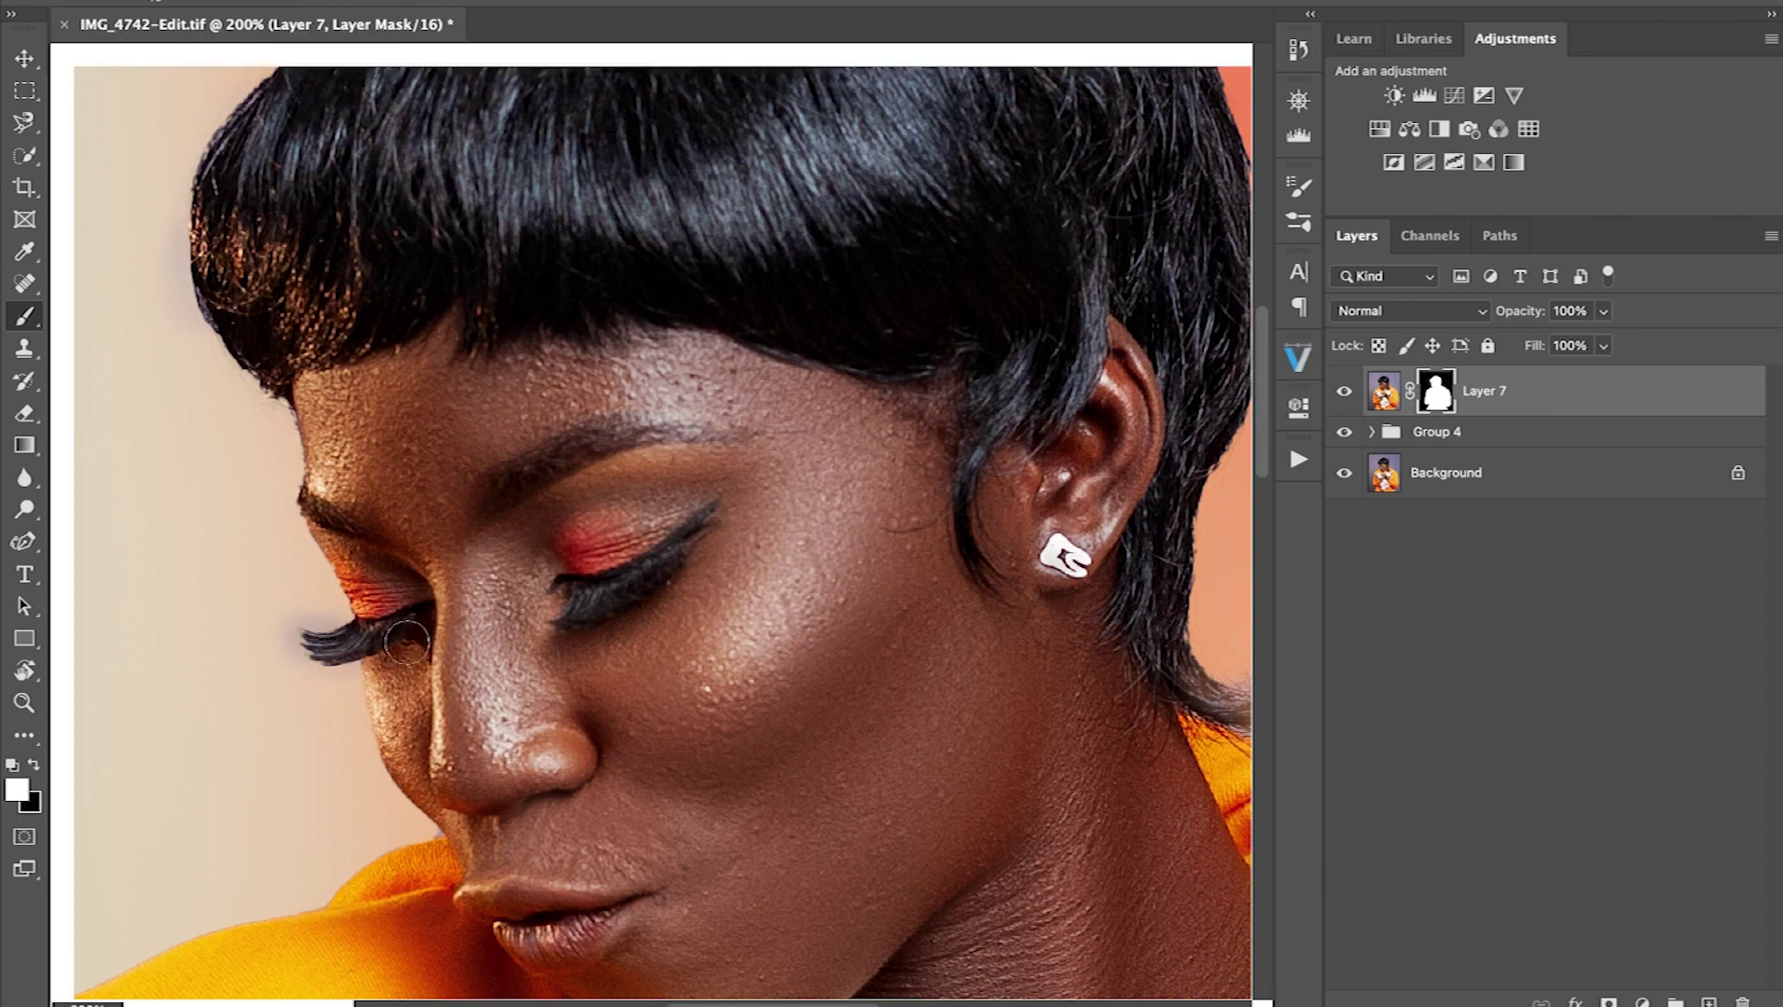
{"action": "key", "text": "x"}
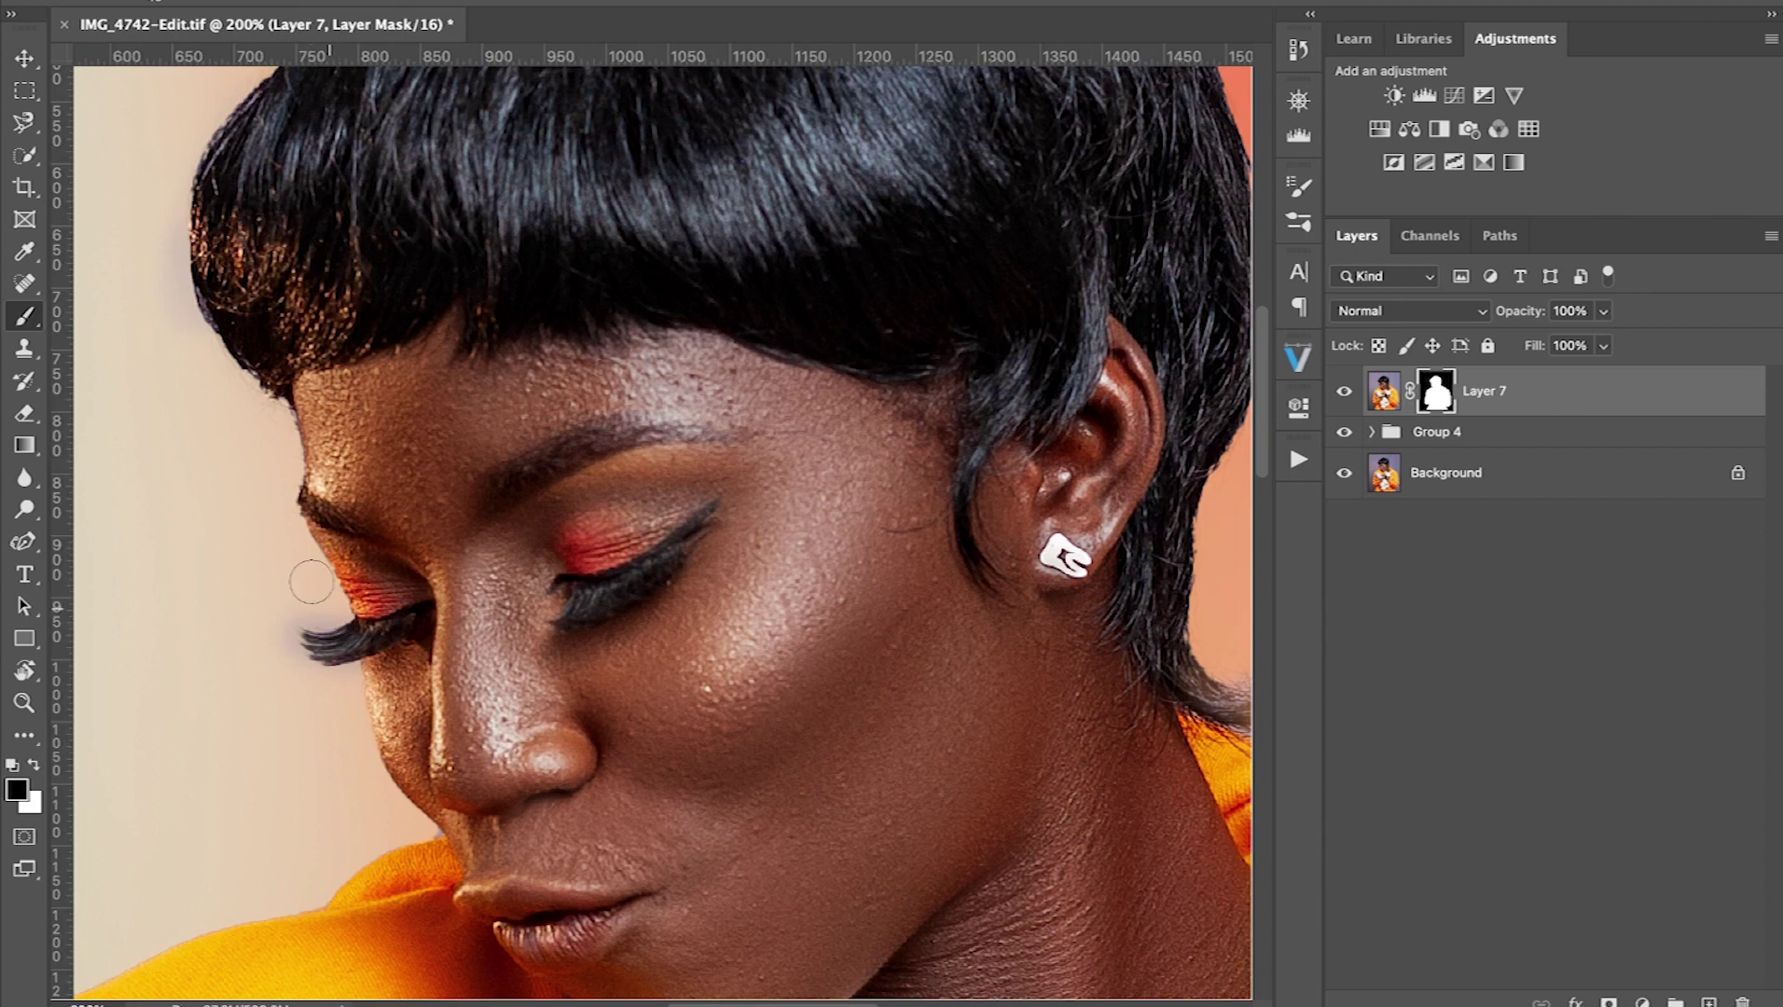
Examine the refined cutout across the whole portrait and up close at the nape of the neck
{"action": "key", "text": "z"}
{"action": "left_click", "coordinate": [635, 574], "text": "alt"}
{"action": "left_click", "coordinate": [635, 574], "text": "alt"}
{"action": "left_click", "coordinate": [635, 574], "text": "alt"}
{"action": "left_click_drag", "start_coordinate": [750, 720], "coordinate": [677, 470]}
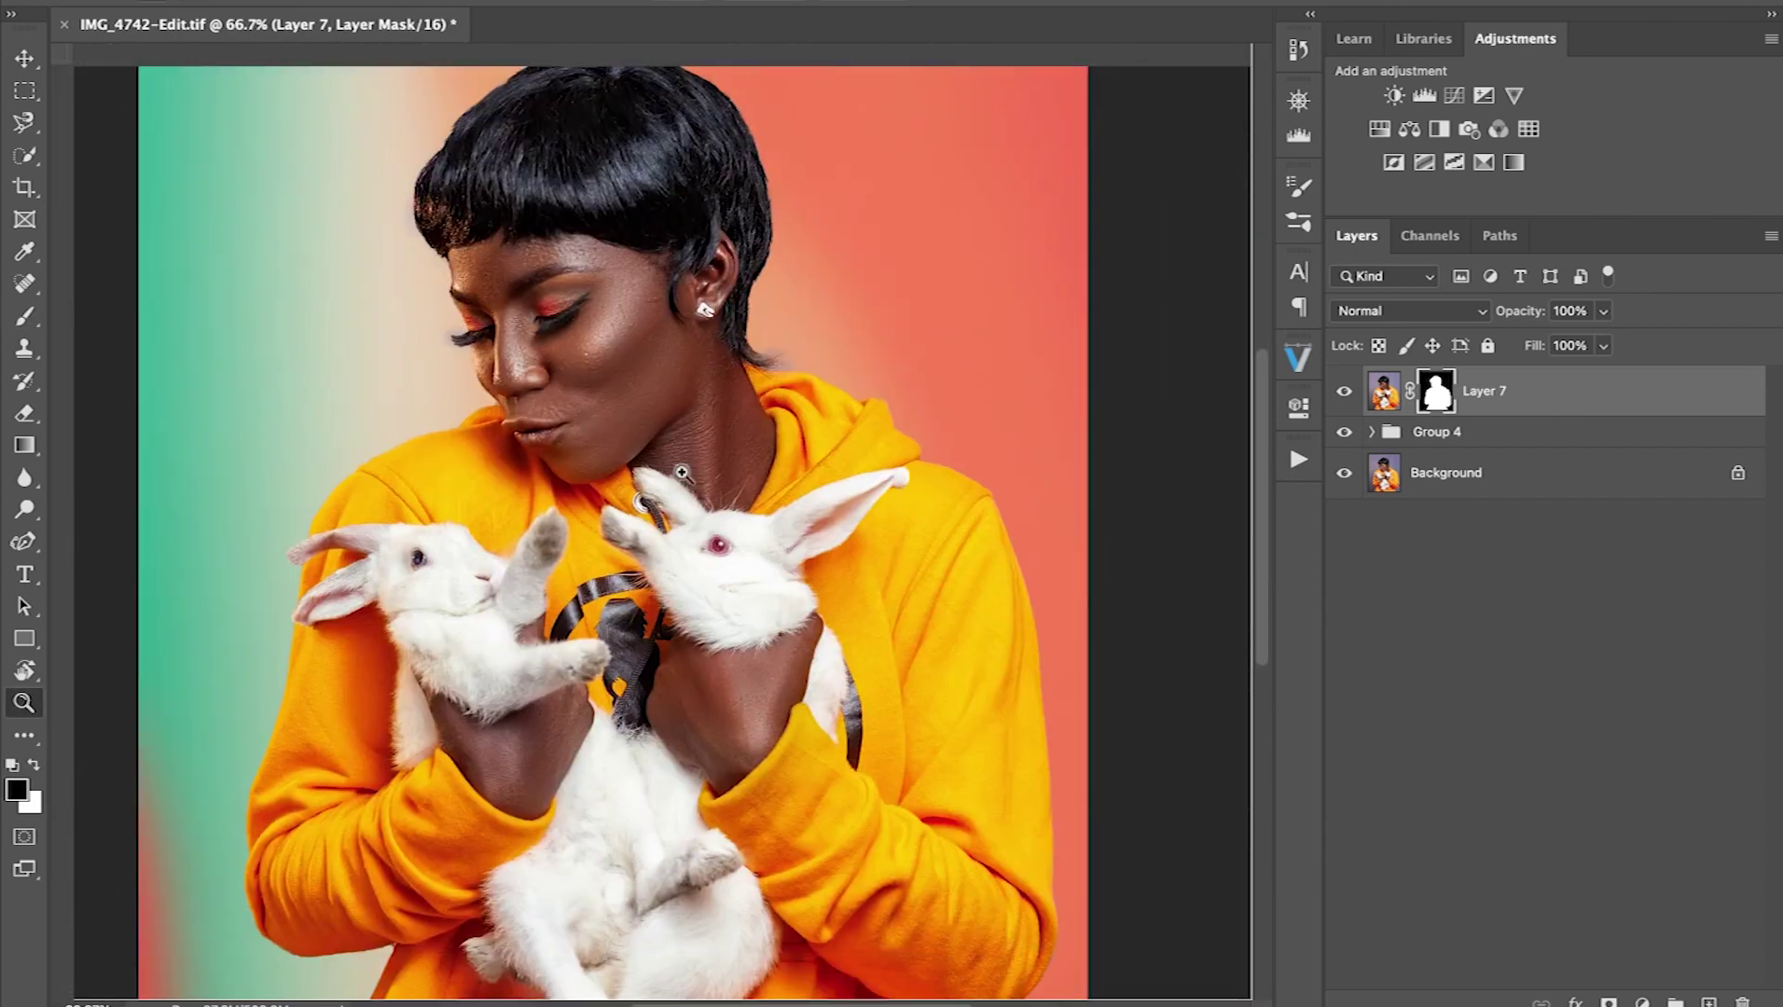
{"action": "left_click", "coordinate": [810, 358]}
{"action": "left_click", "coordinate": [810, 358]}
{"action": "key", "text": "b"}
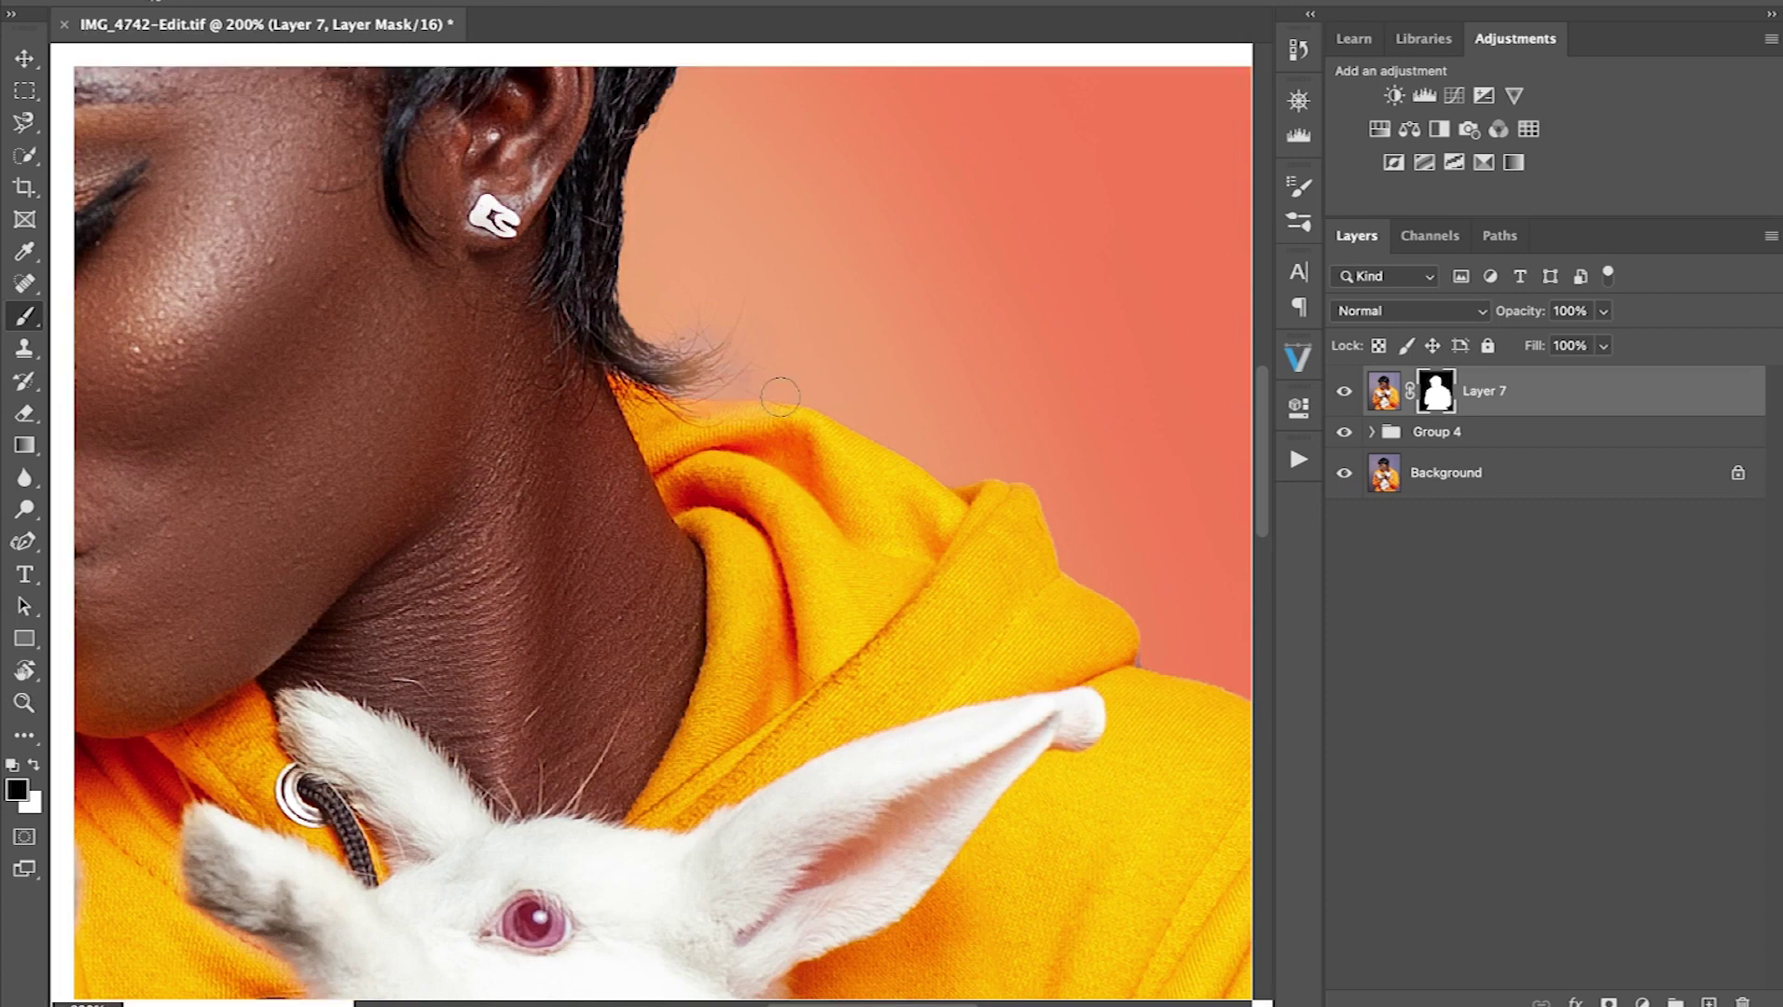
{"action": "key", "text": "z"}
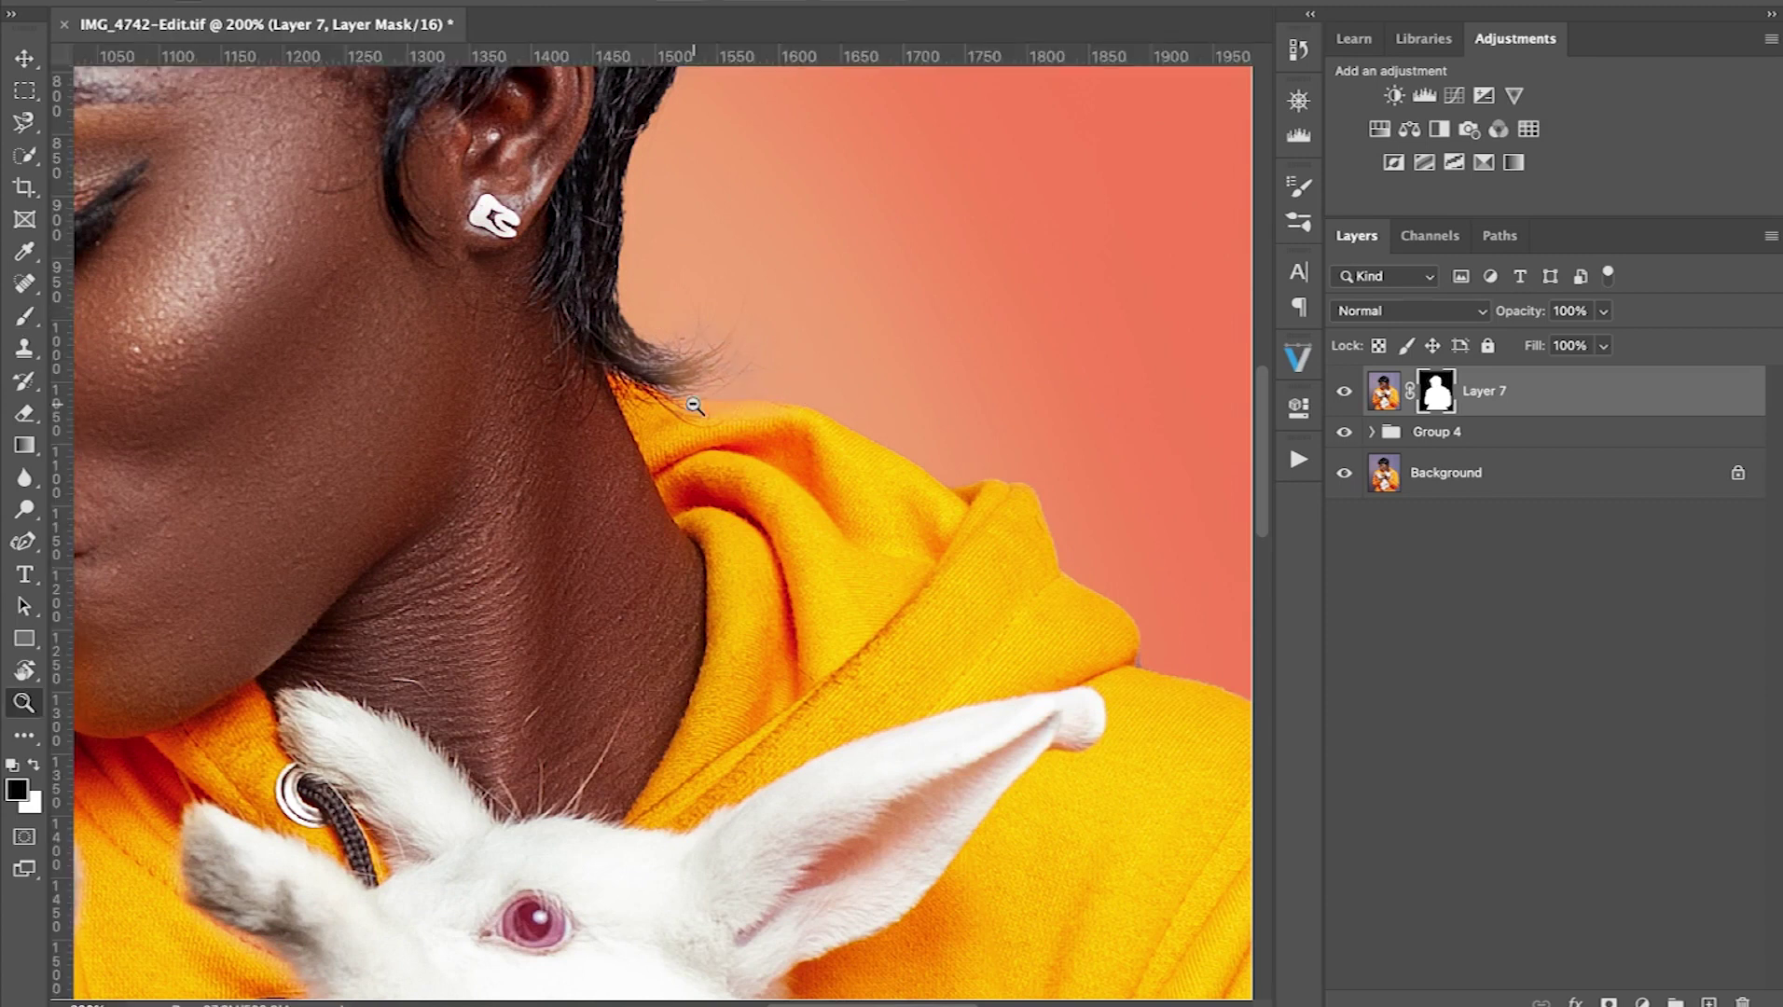
{"action": "left_click", "coordinate": [690, 401], "text": "alt"}
{"action": "left_click", "coordinate": [690, 401], "text": "alt"}
{"action": "left_click", "coordinate": [686, 408], "text": "alt"}
{"action": "left_click", "coordinate": [548, 697]}
{"action": "key", "text": "super+0"}
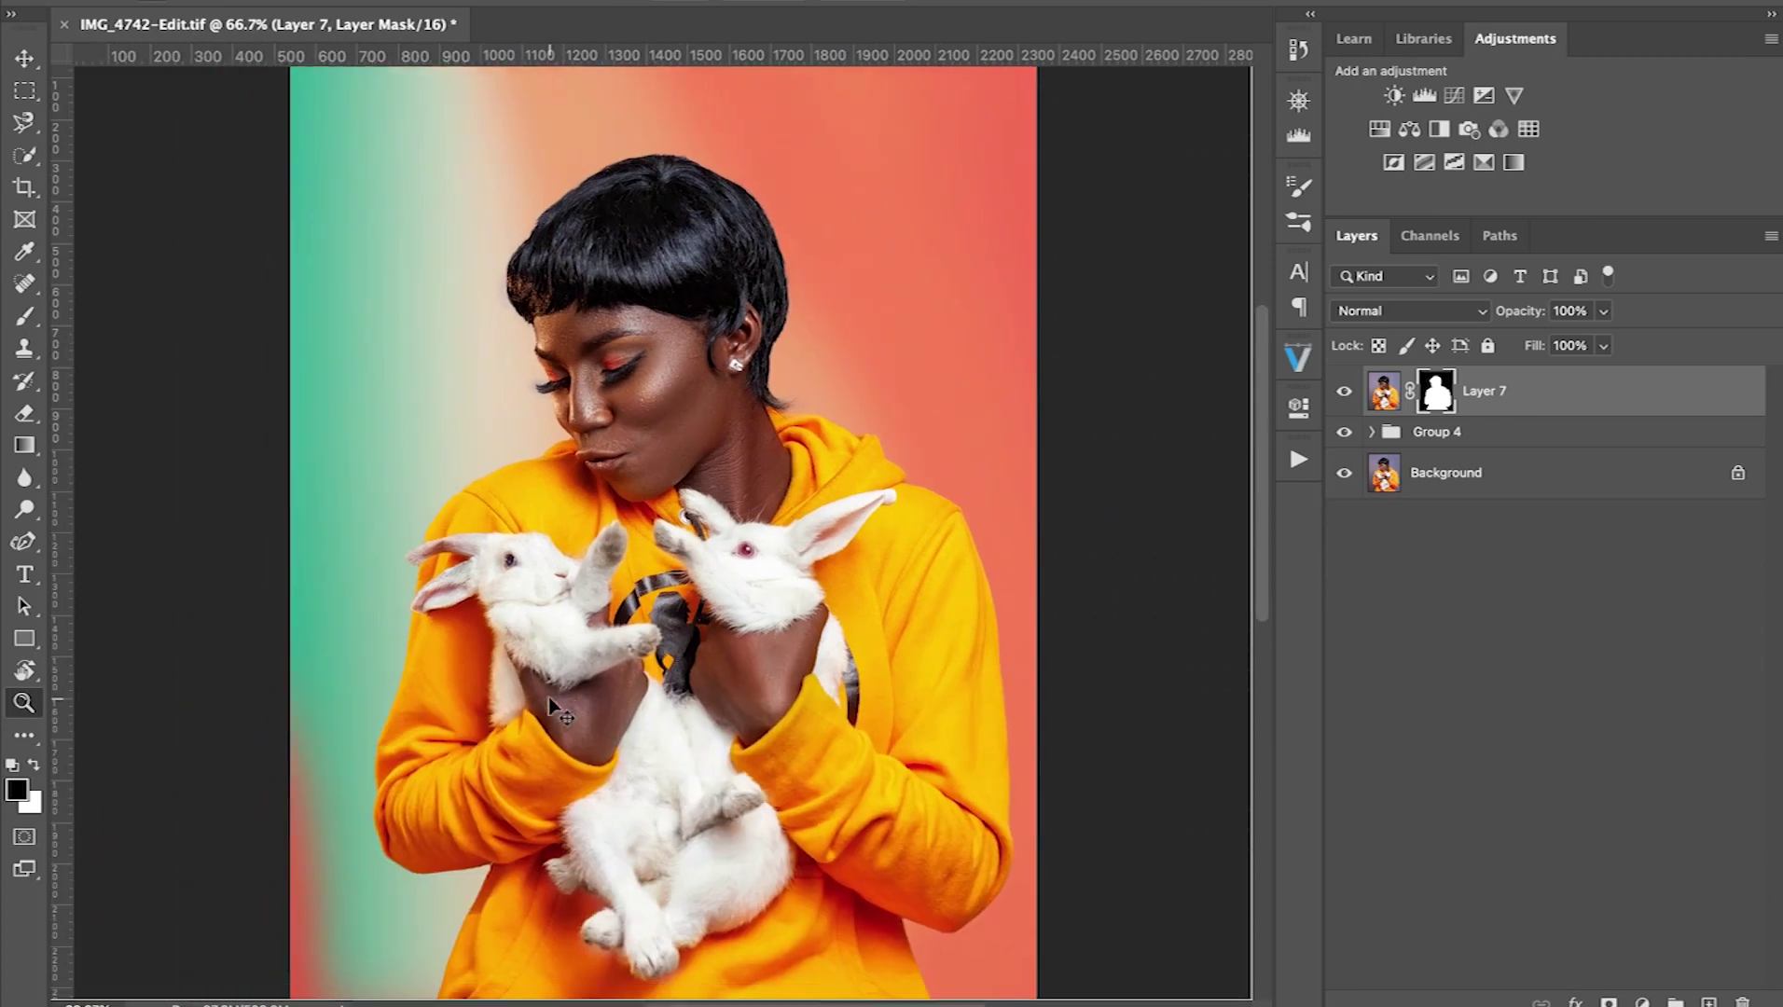
Add a Curves adjustment above Group 4, pull the midtones down to darken the background, and compare its effect
{"action": "left_click", "coordinate": [1492, 438]}
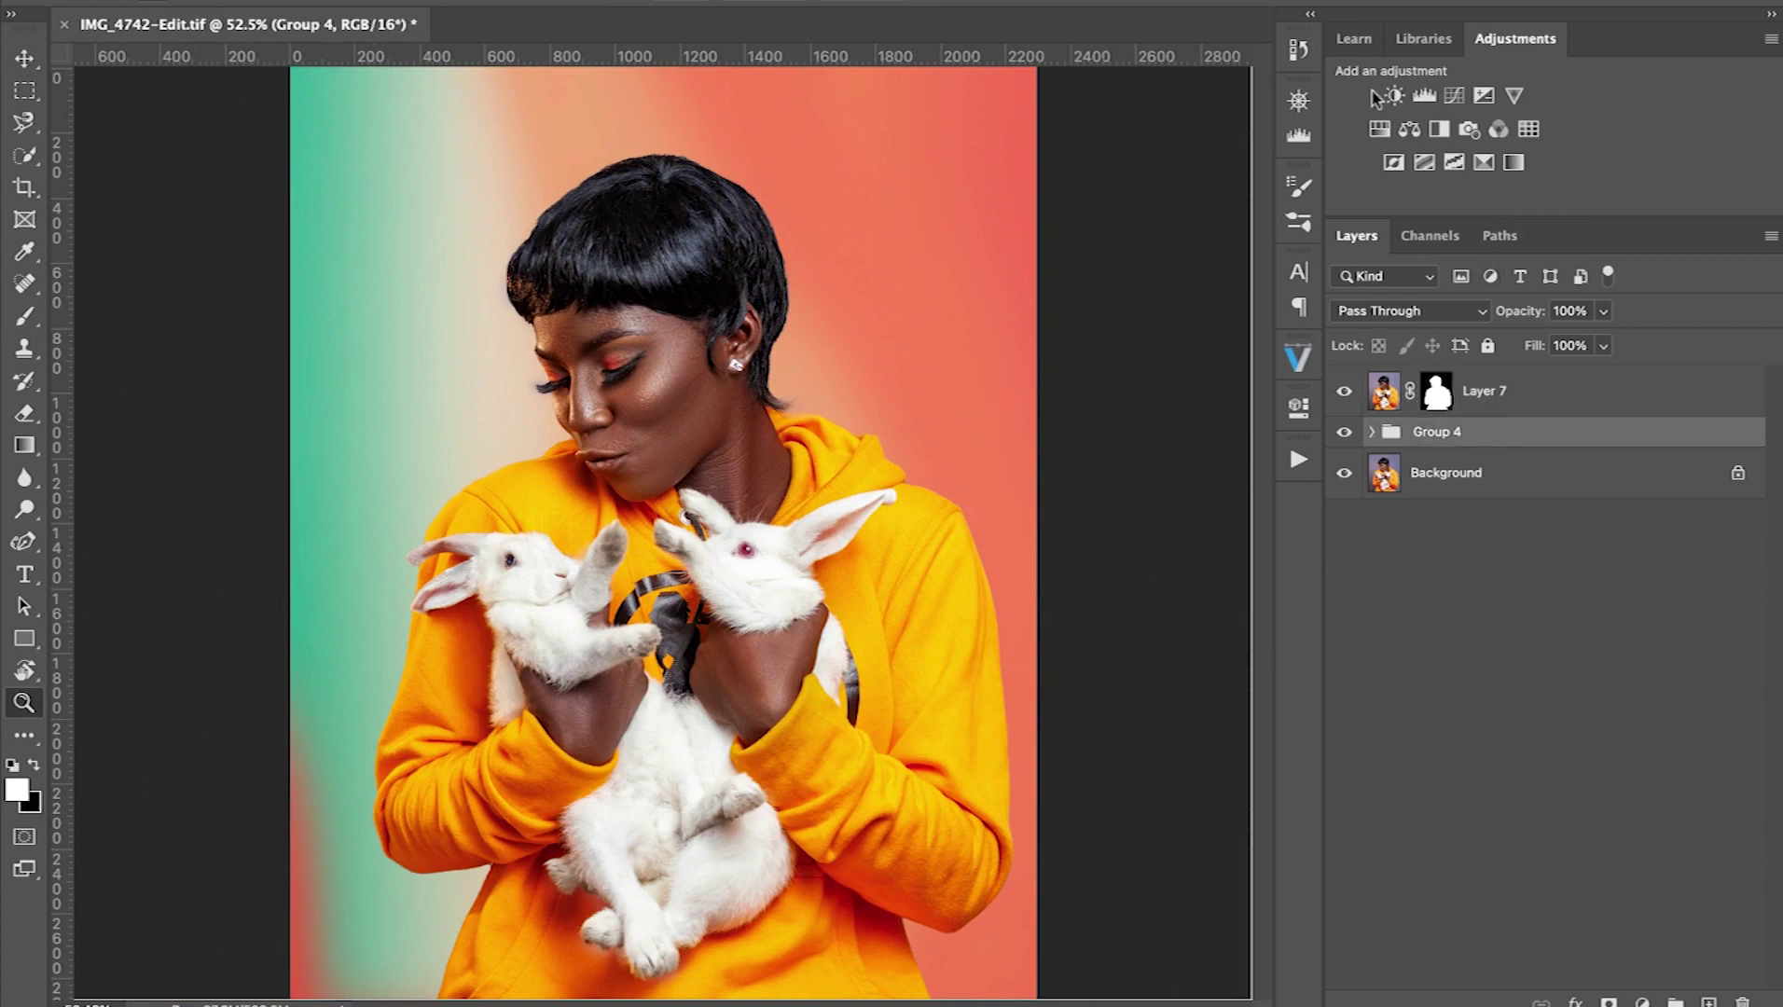
{"action": "left_click", "coordinate": [1454, 95]}
{"action": "left_click", "coordinate": [1107, 670]}
{"action": "left_click_drag", "start_coordinate": [1107, 671], "coordinate": [1118, 680]}
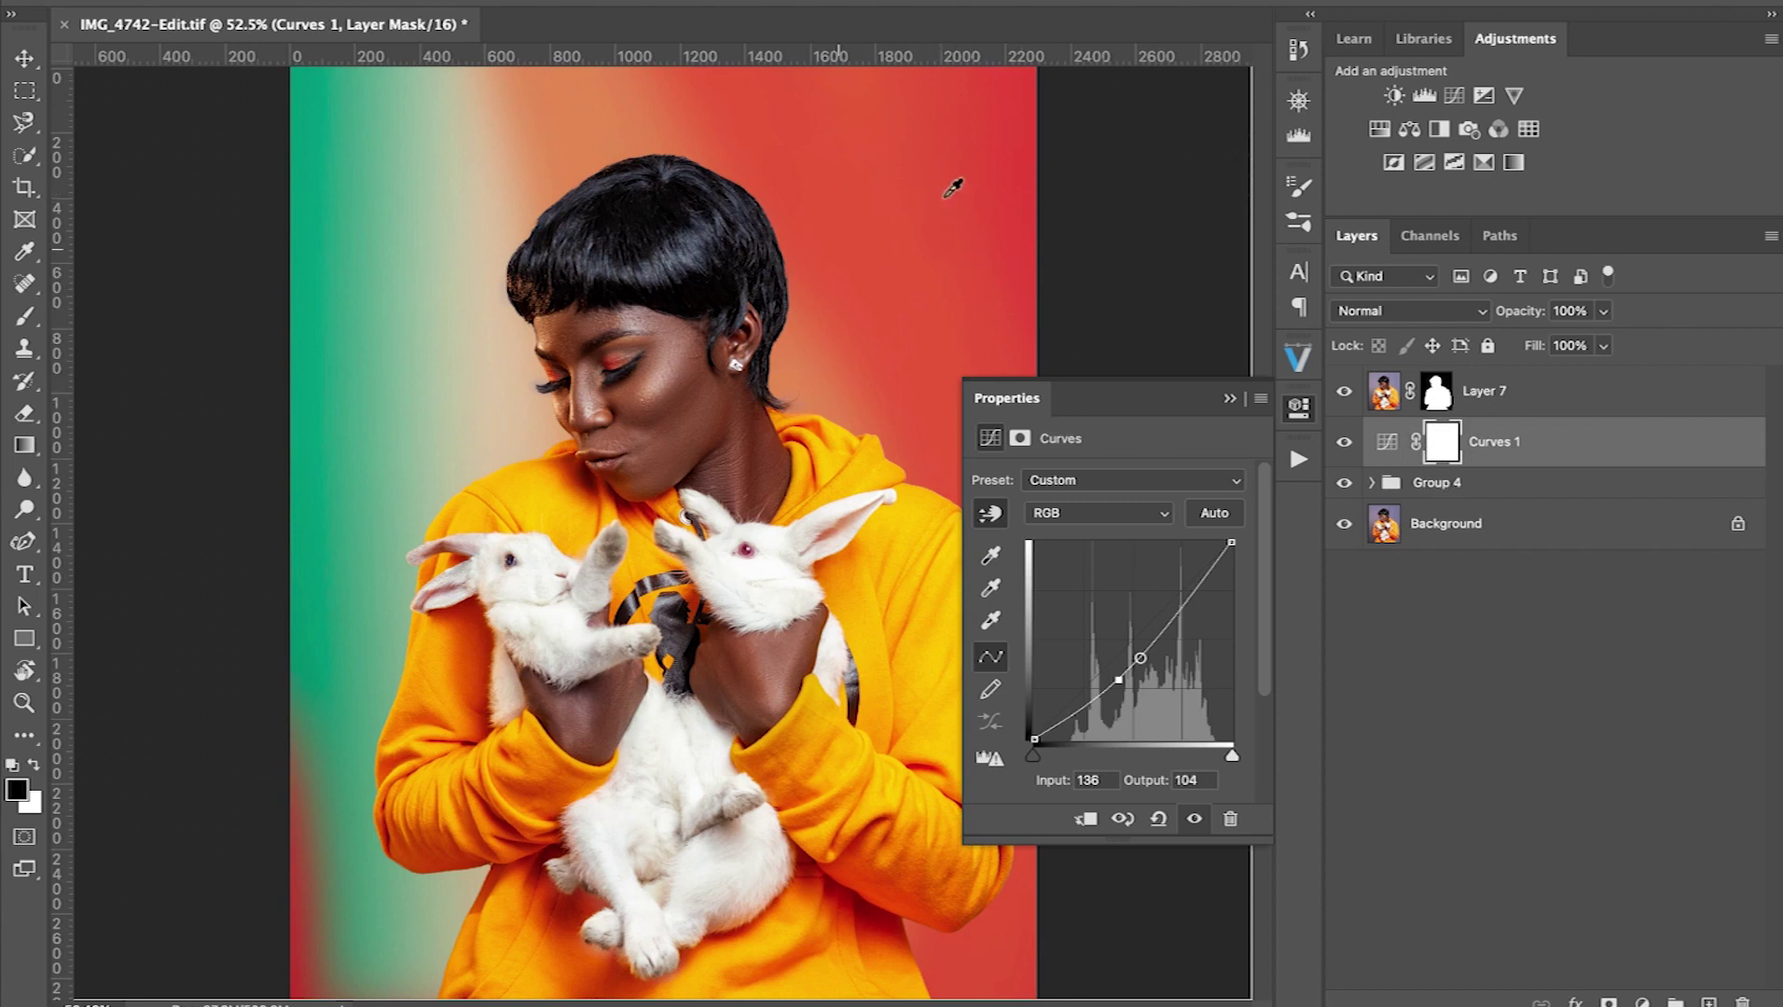
{"action": "left_click", "coordinate": [1230, 398]}
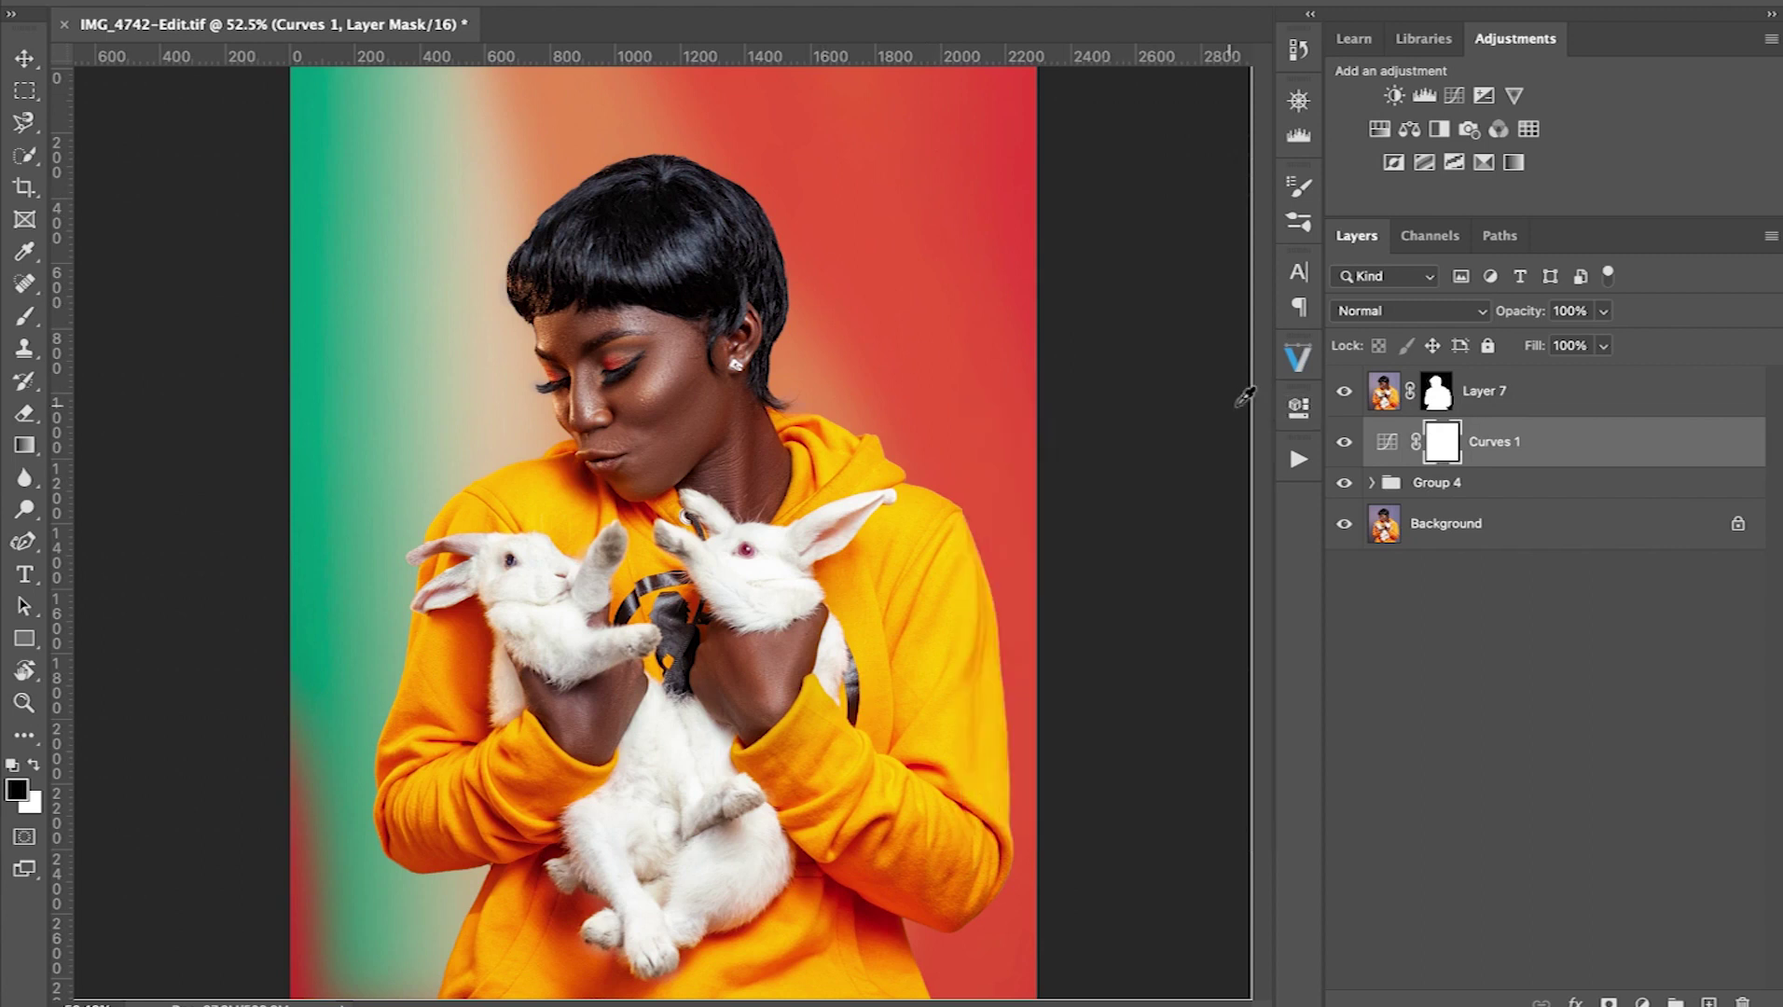
{"action": "left_click", "coordinate": [1344, 444]}
{"action": "left_click", "coordinate": [1343, 443]}
Move Color Overlay 22 out of Group 4 to directly below Curves 1, and check the curve's effect on it
{"action": "left_click", "coordinate": [1371, 482]}
{"action": "left_click_drag", "start_coordinate": [1459, 525], "coordinate": [1420, 501]}
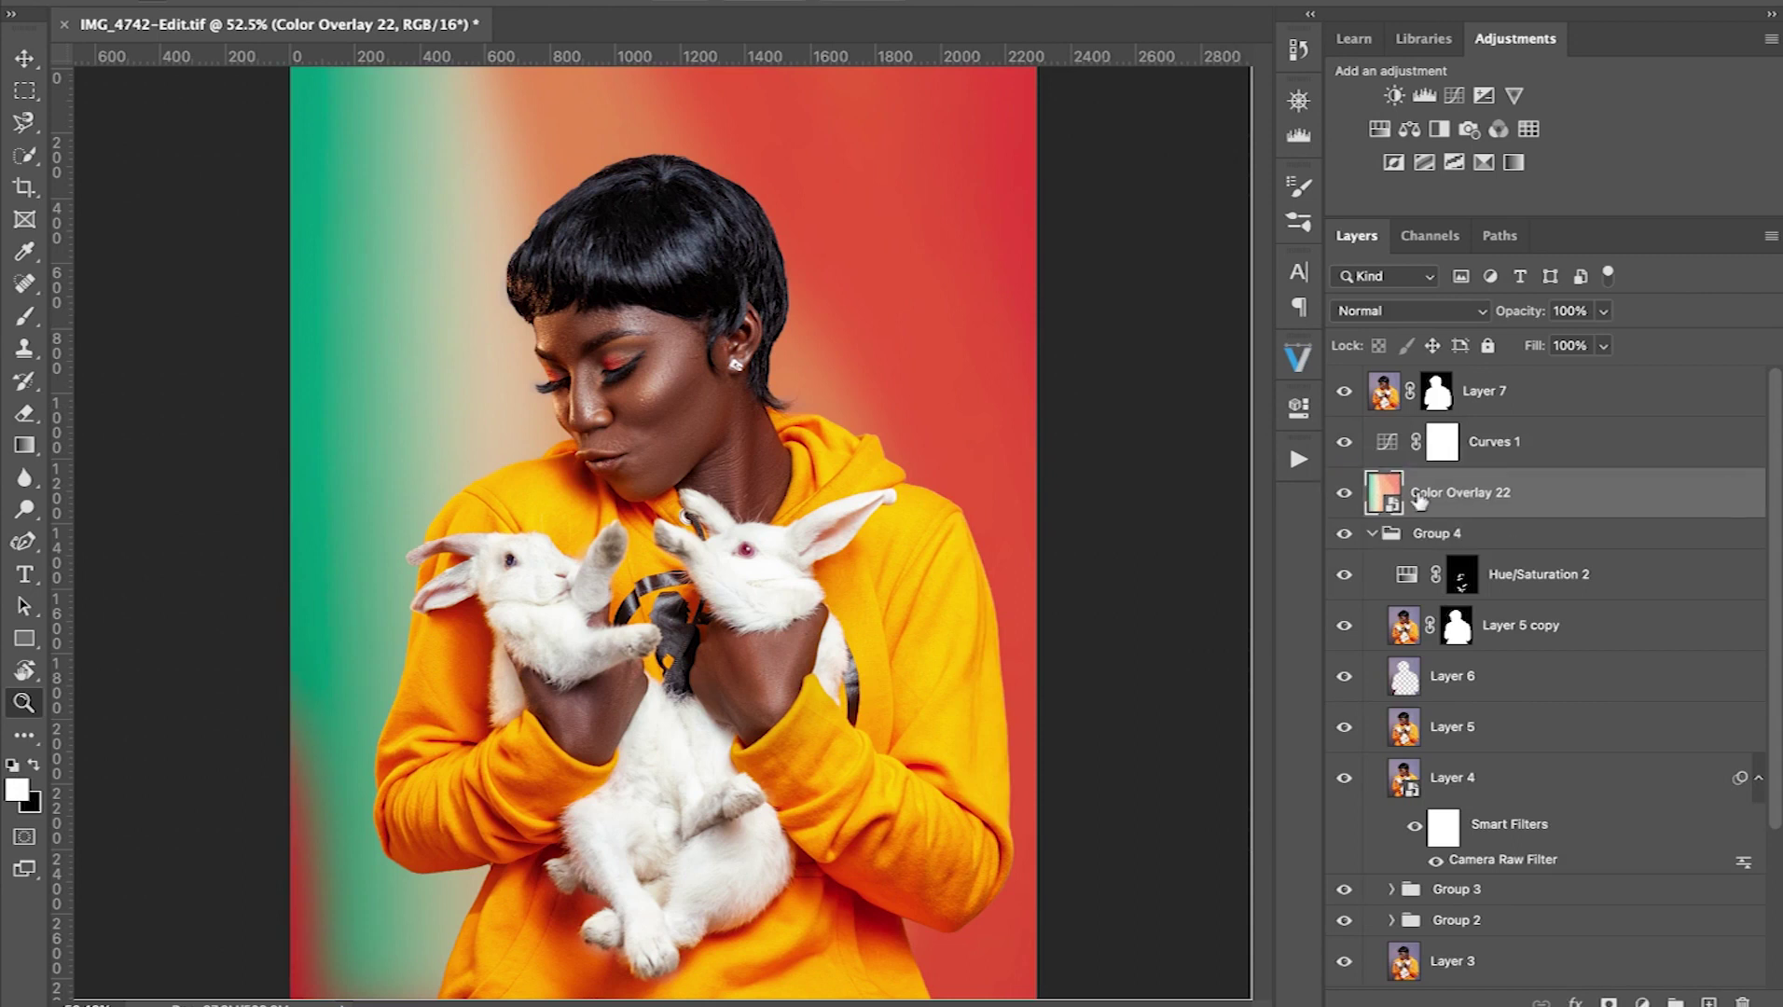
{"action": "left_click", "coordinate": [1371, 533]}
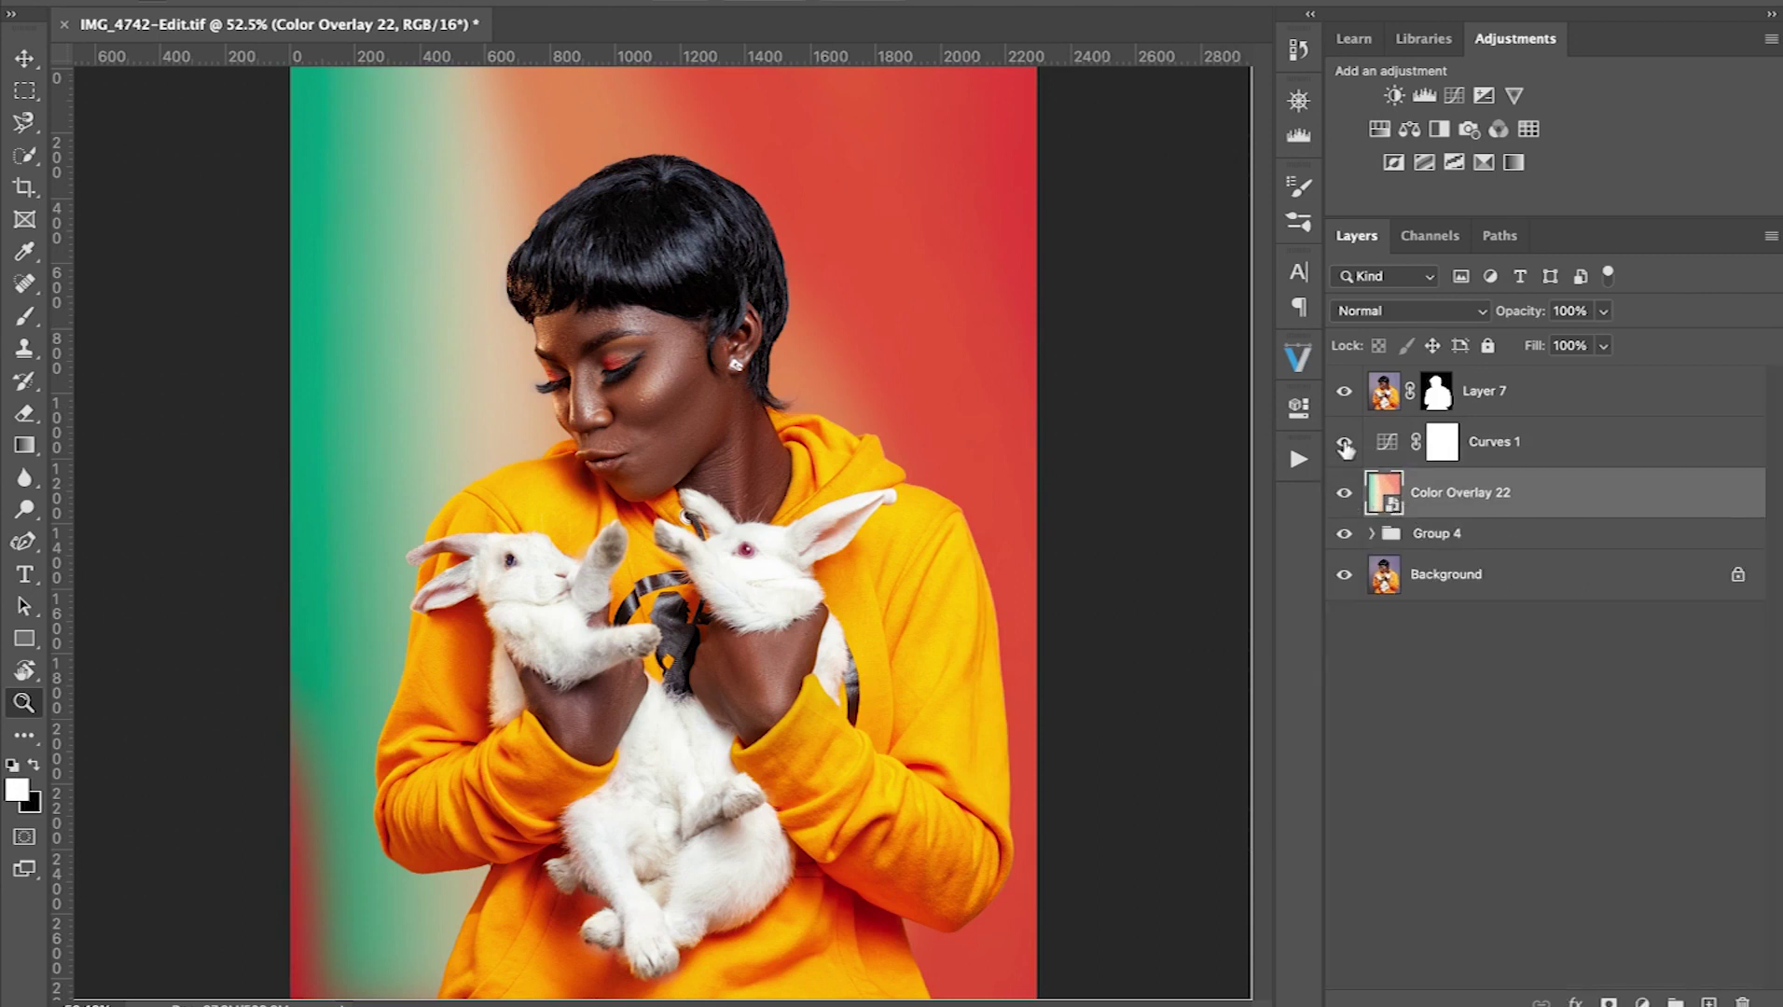
{"action": "left_click", "coordinate": [1345, 445]}
{"action": "left_click", "coordinate": [1345, 446]}
Add a Hue/Saturation adjustment above Color Overlay 22 with Reds at hue +13, saturation +13 and lightness -6, and compare its effect
{"action": "left_click", "coordinate": [1380, 131]}
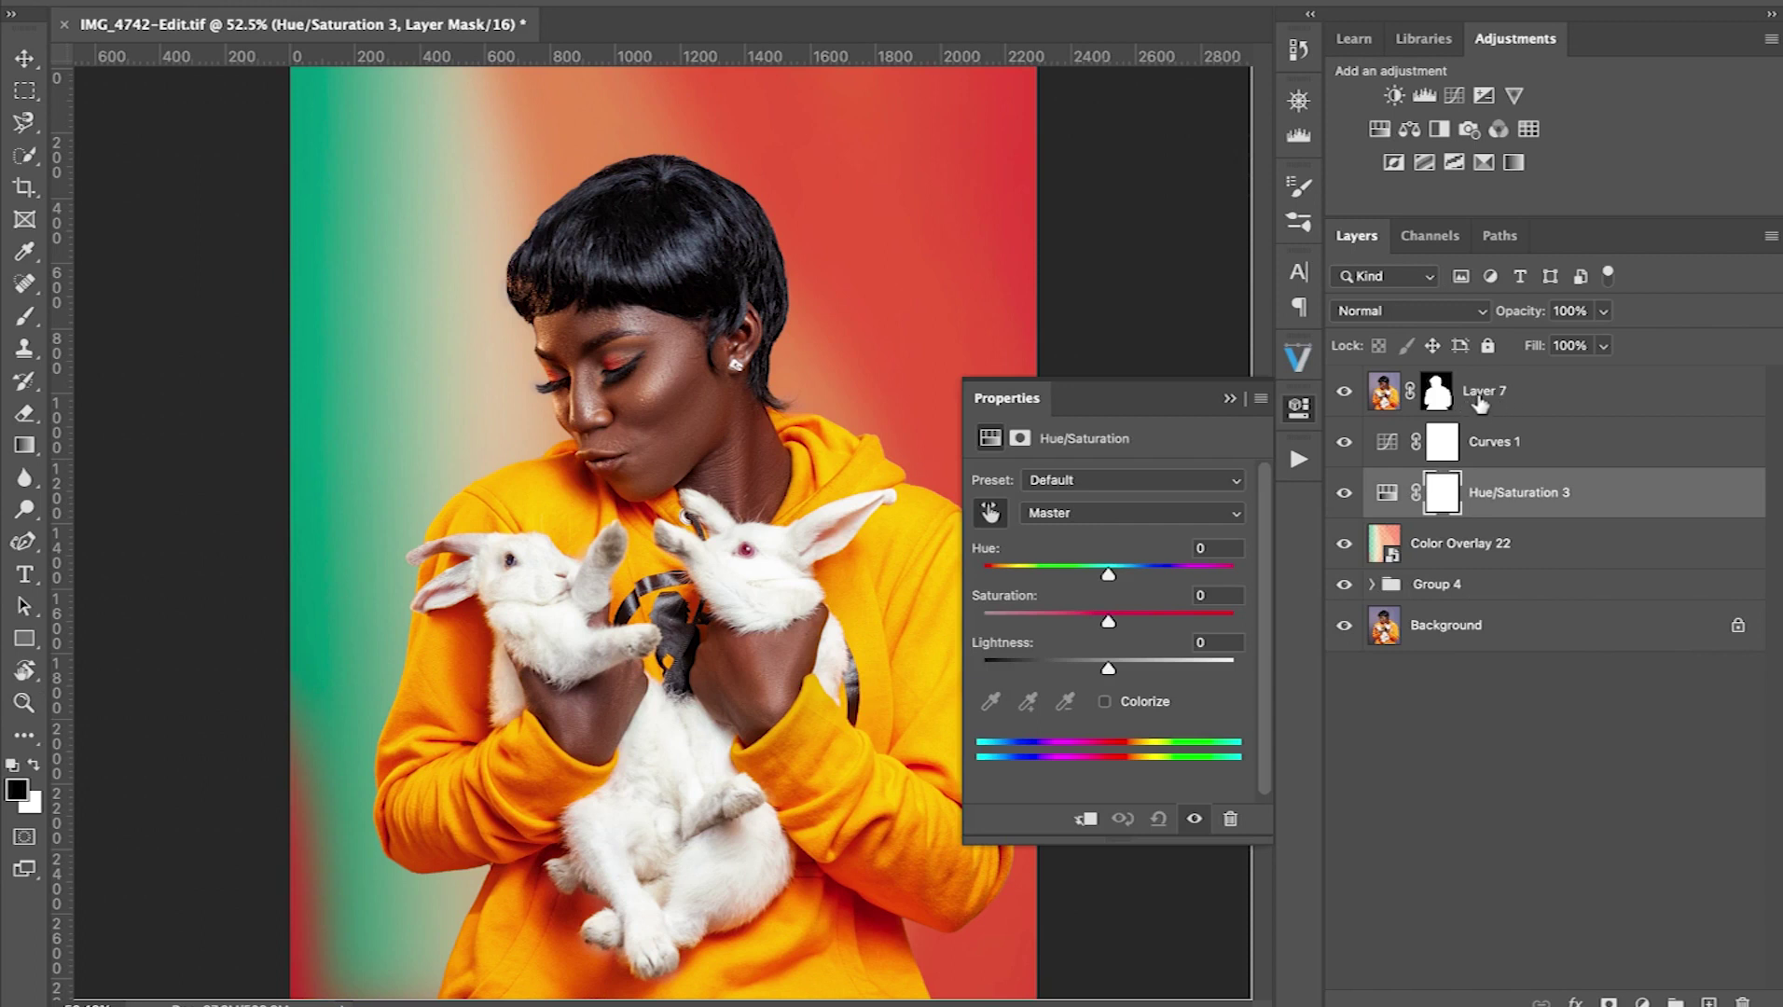
{"action": "left_click", "coordinate": [992, 513]}
{"action": "left_click", "coordinate": [999, 148]}
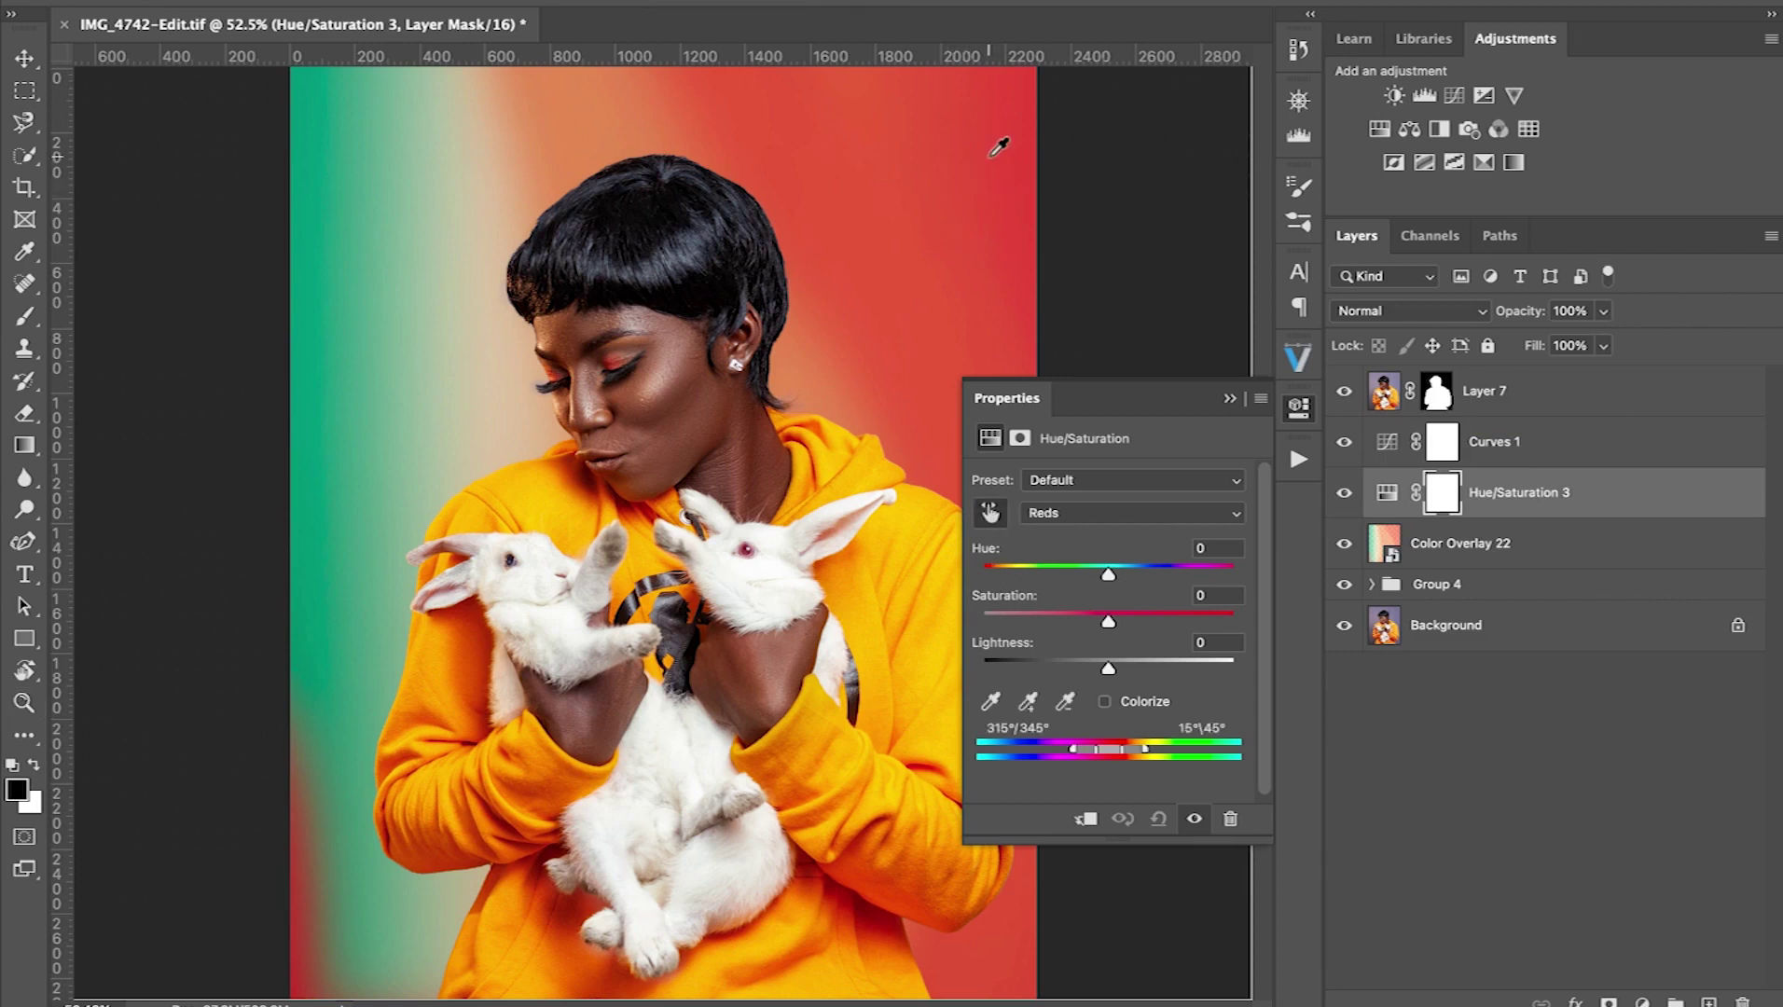
{"action": "mouse_move", "coordinate": [1108, 574]}
{"action": "left_mouse_down"}
{"action": "mouse_move", "coordinate": [1045, 569]}
{"action": "mouse_move", "coordinate": [1132, 574]}
{"action": "left_mouse_up"}
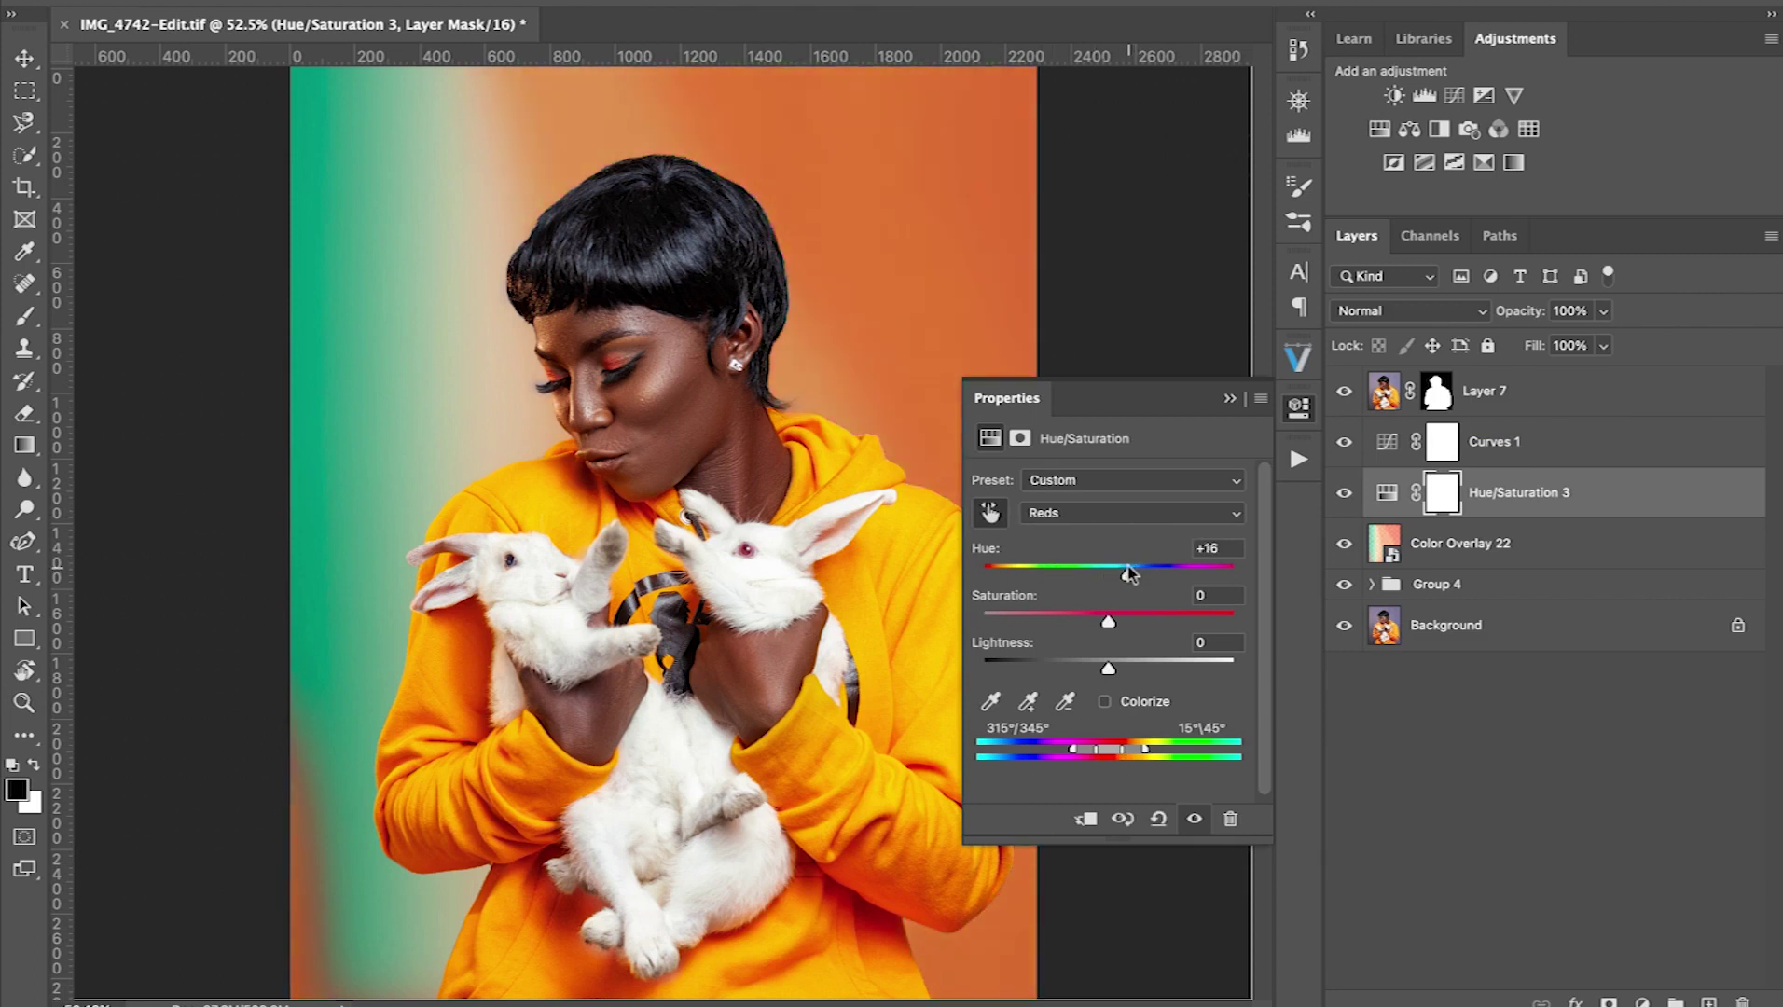
{"action": "left_click_drag", "start_coordinate": [1109, 623], "coordinate": [1097, 669]}
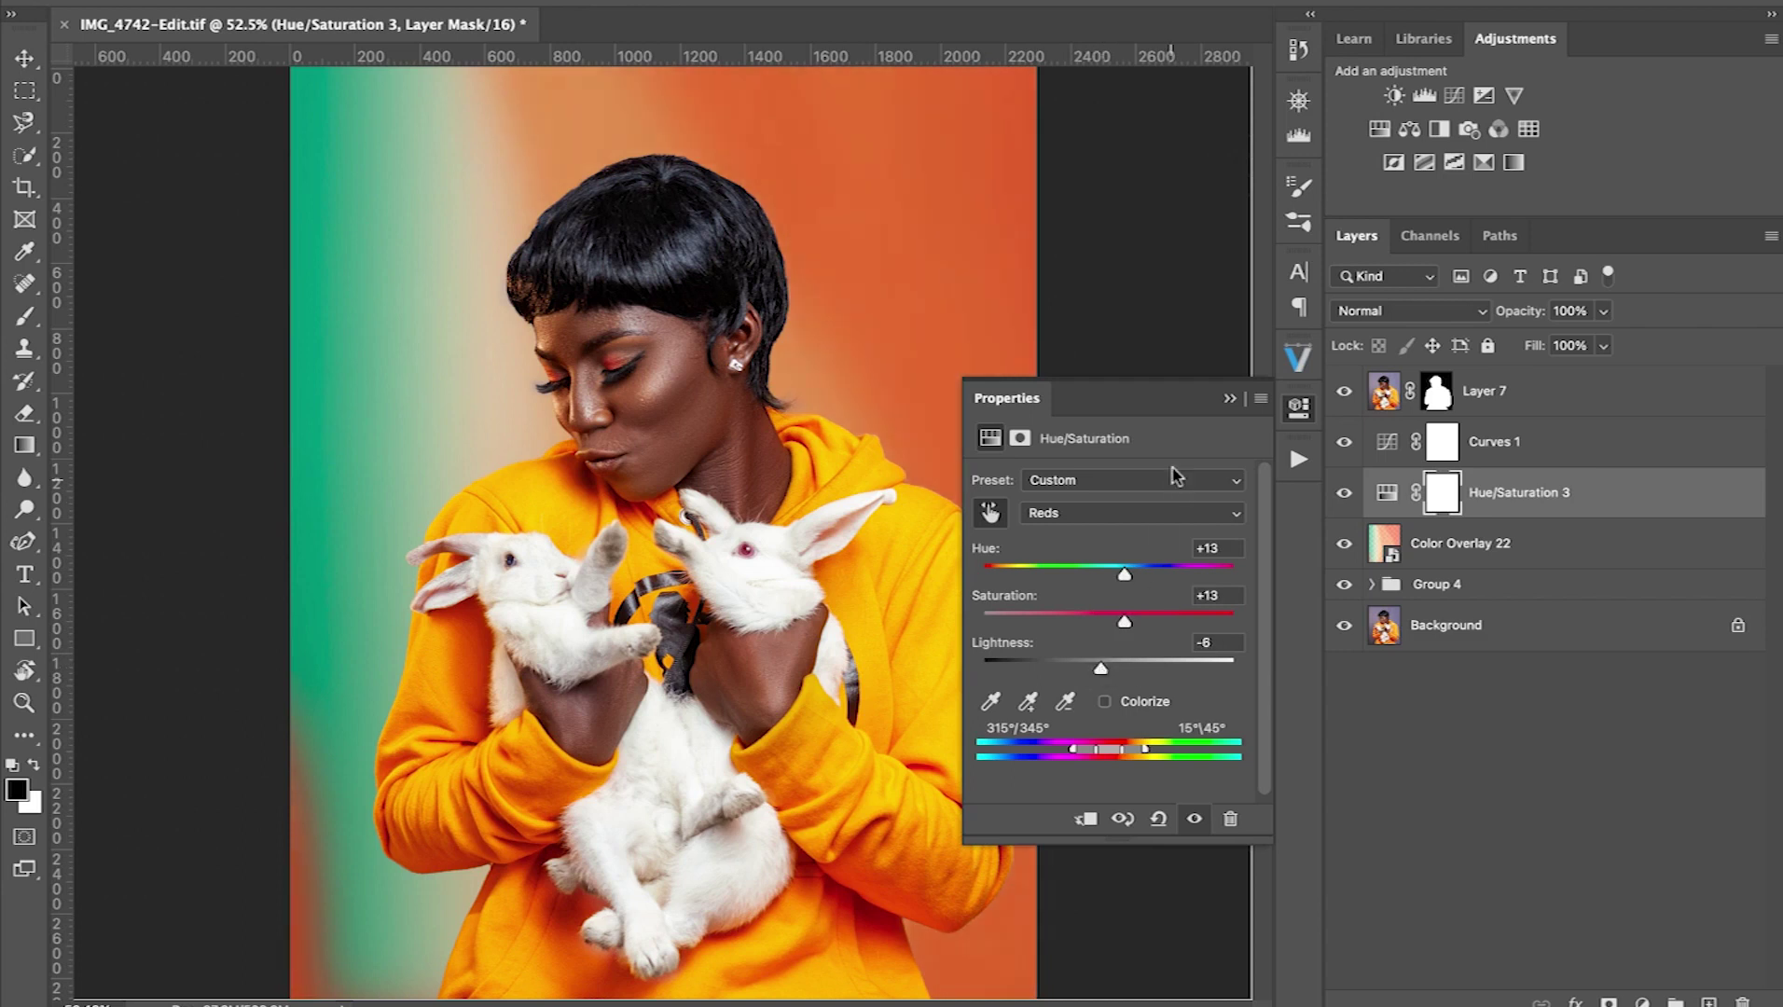
{"action": "left_click", "coordinate": [1230, 399]}
{"action": "left_click", "coordinate": [1343, 499]}
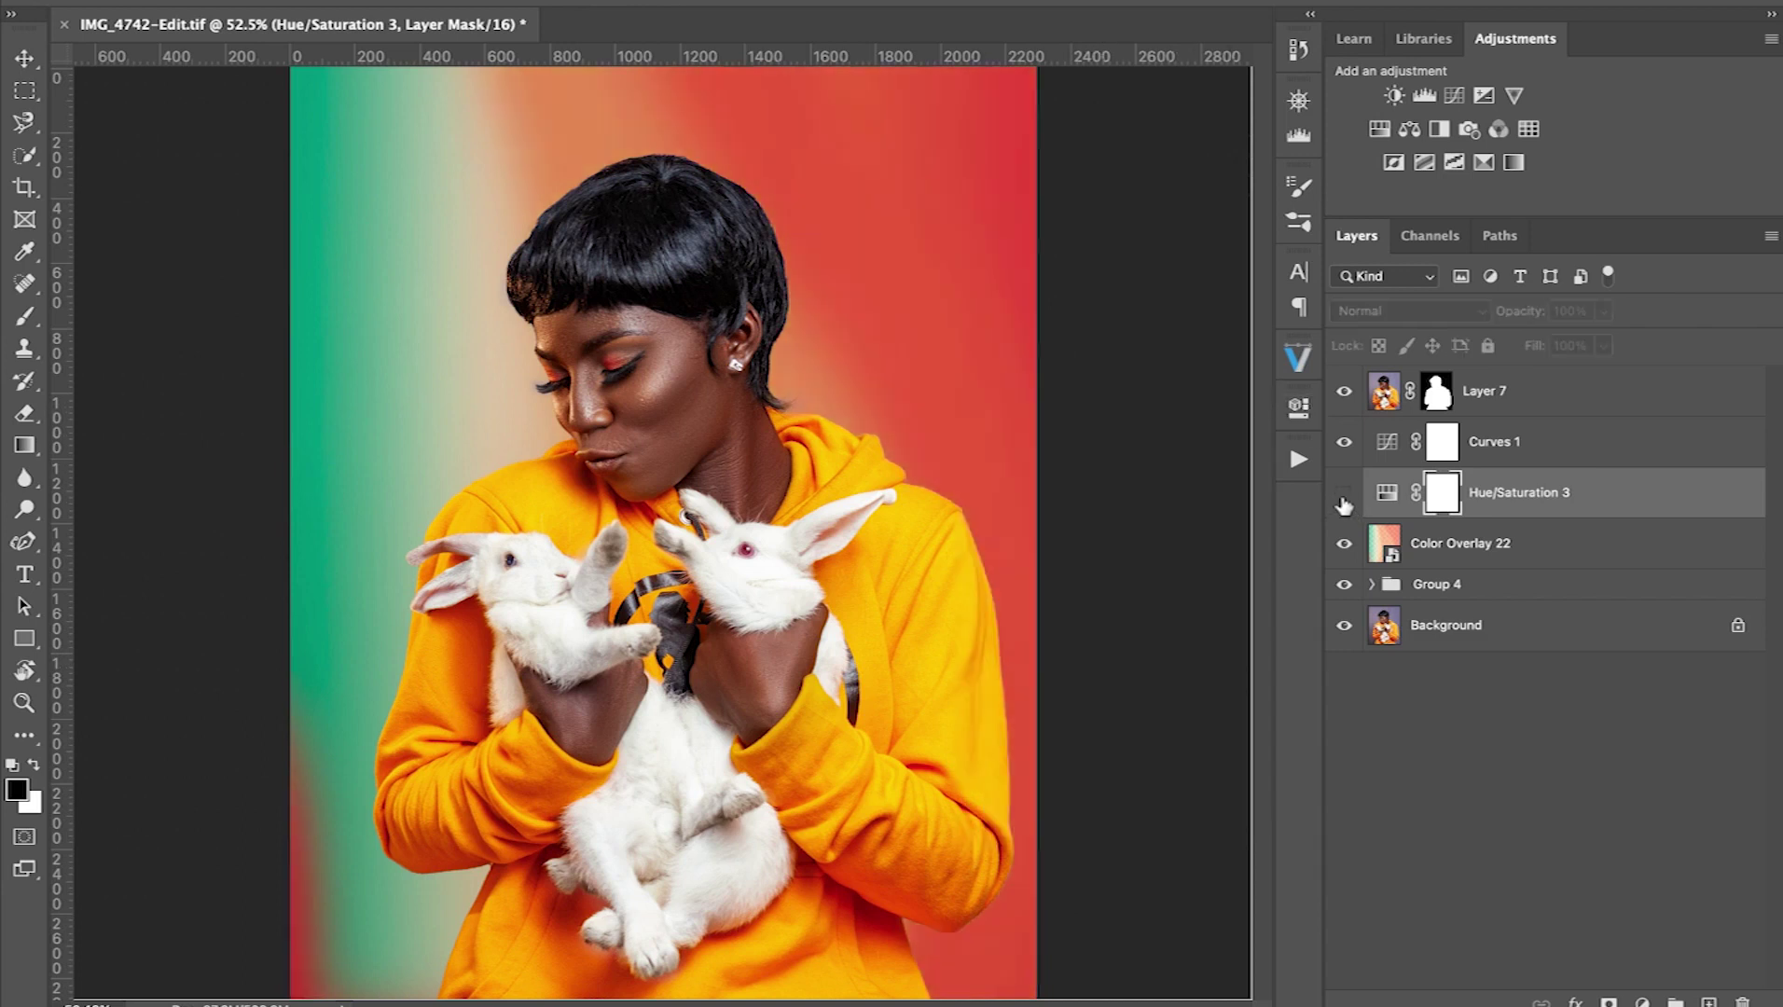
{"action": "left_click", "coordinate": [1343, 500]}
Compare the background with and without Curves 1, and reduce that adjustment's opacity to 69%
{"action": "left_click", "coordinate": [1346, 444]}
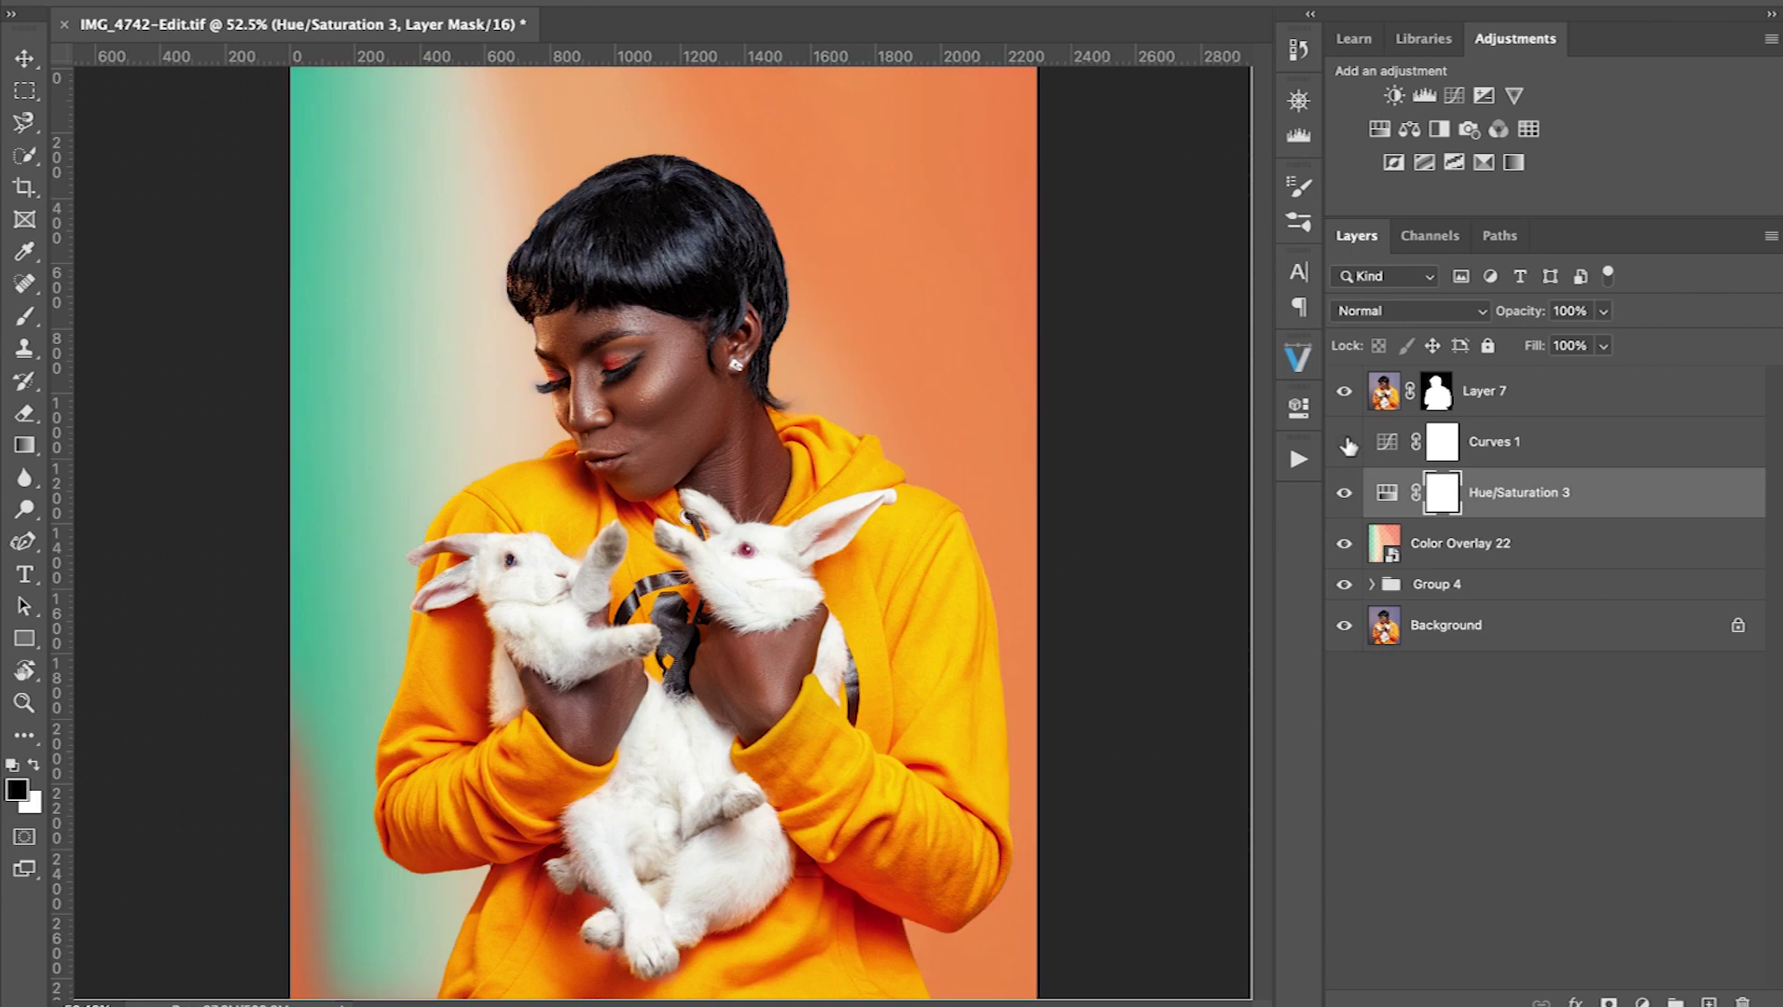
{"action": "left_click", "coordinate": [1344, 442]}
{"action": "left_click", "coordinate": [1344, 442]}
{"action": "left_click", "coordinate": [1344, 442]}
{"action": "left_click", "coordinate": [1492, 442]}
{"action": "left_click_drag", "start_coordinate": [1527, 322], "coordinate": [1492, 463]}
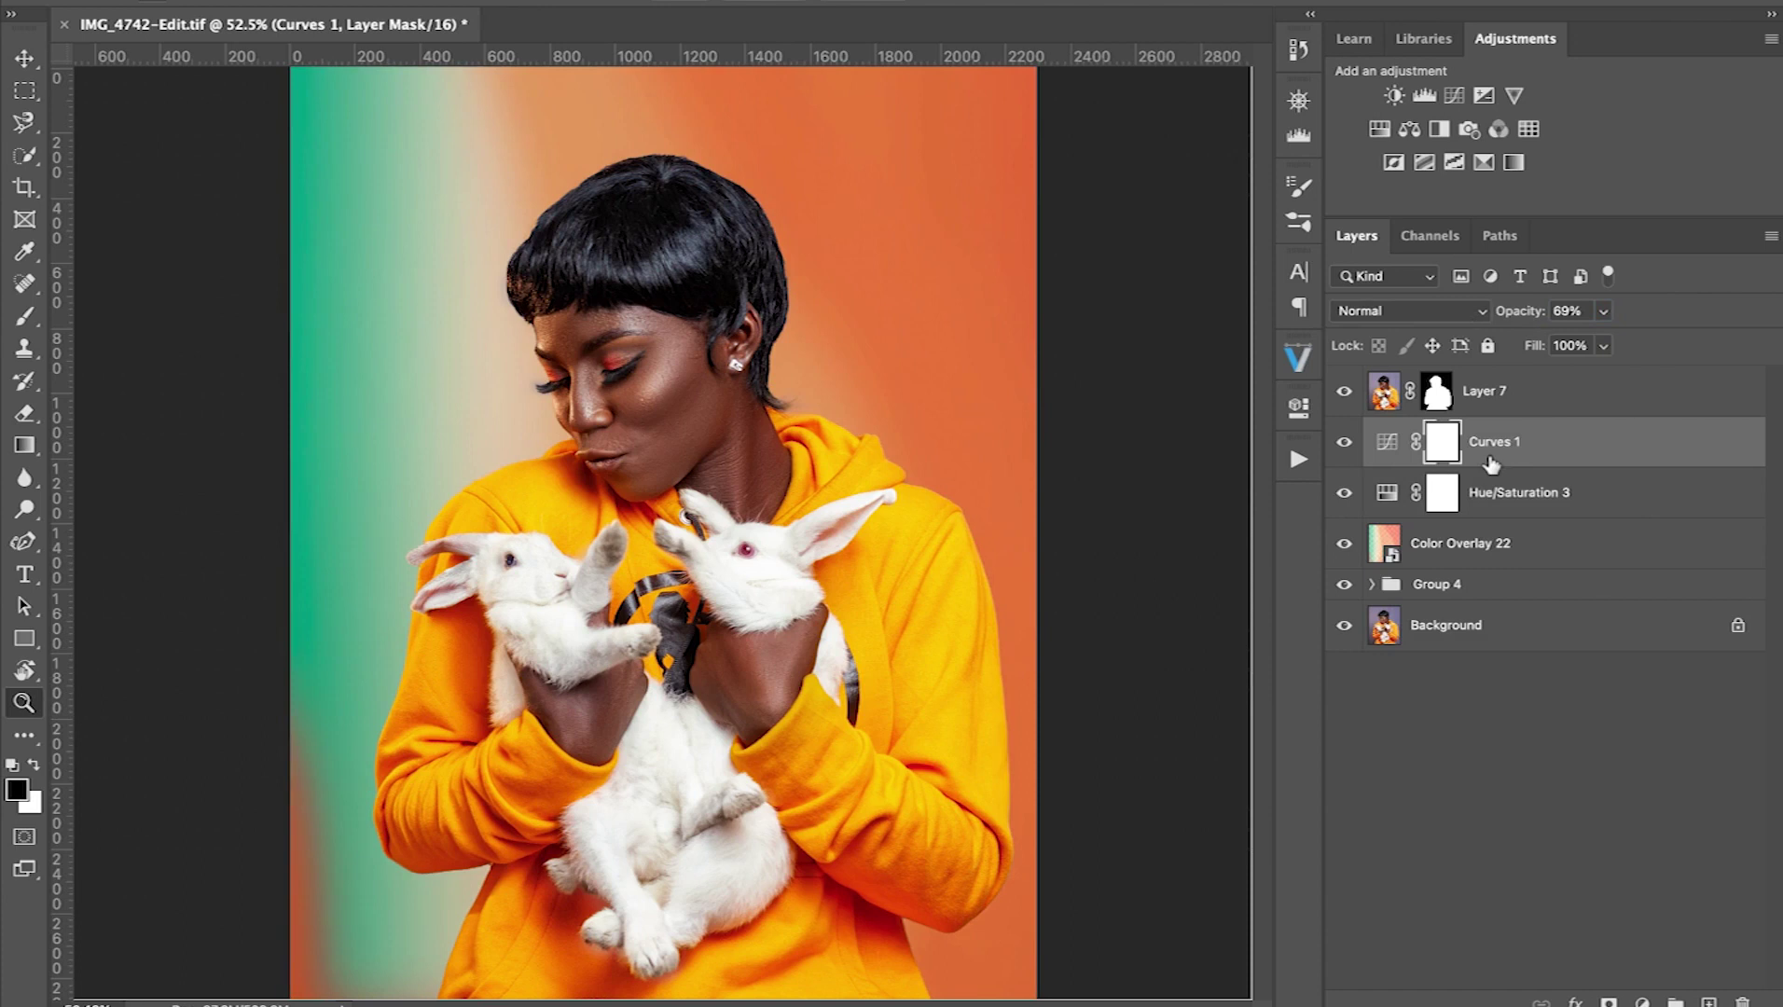
Compare the finished composite with the original photo by isolating the Background layer and restoring the other layers
{"action": "left_click", "coordinate": [1344, 627], "text": "alt"}
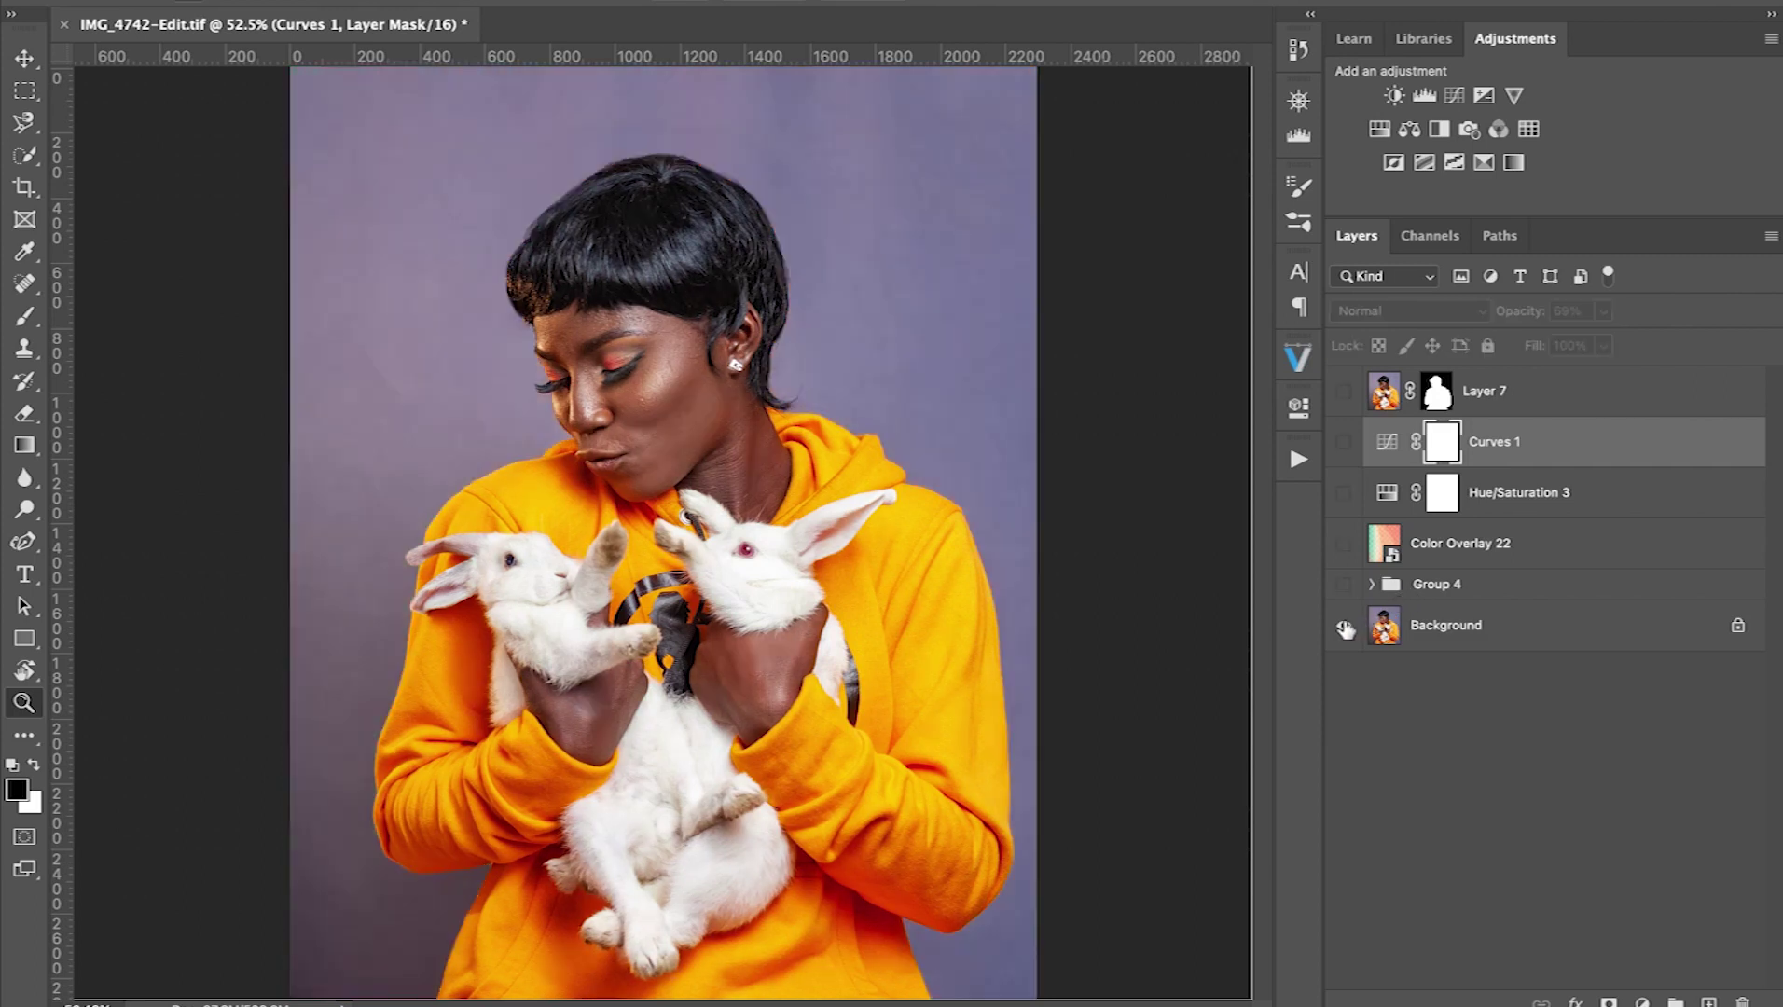
{"action": "left_click", "coordinate": [1344, 627], "text": "alt"}
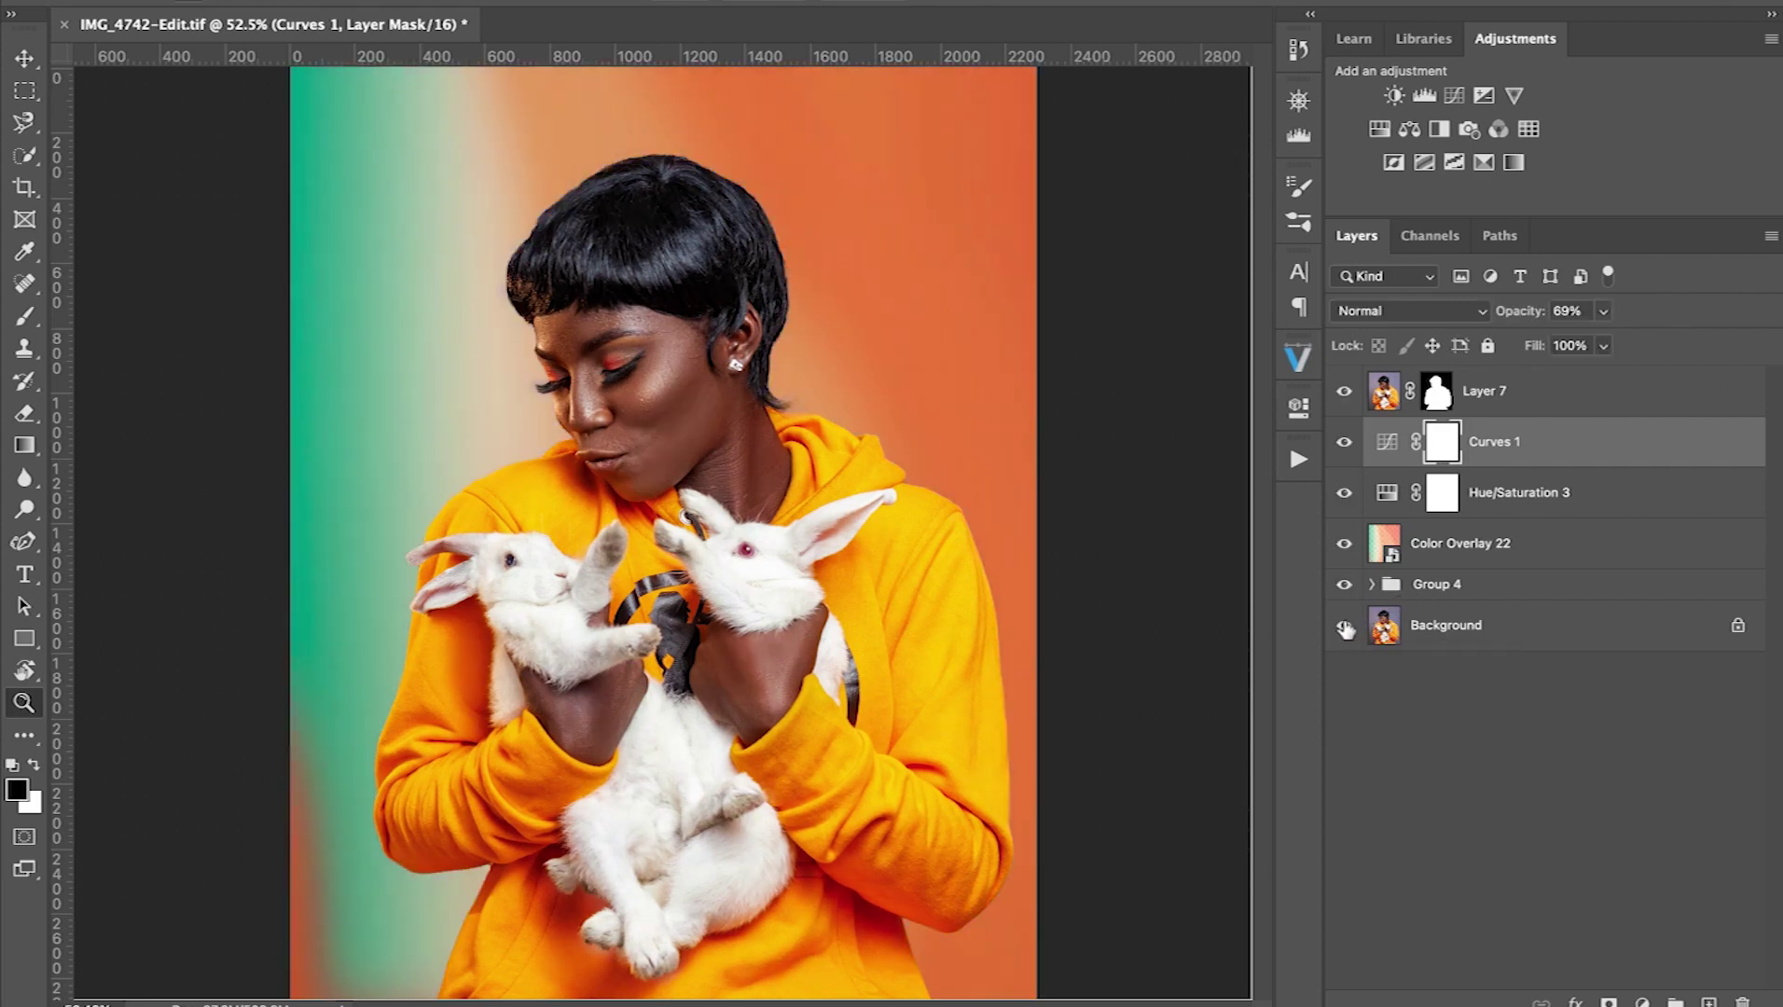
{"action": "left_click", "coordinate": [1344, 627], "text": "alt"}
{"action": "left_click", "coordinate": [1344, 627], "text": "alt"}
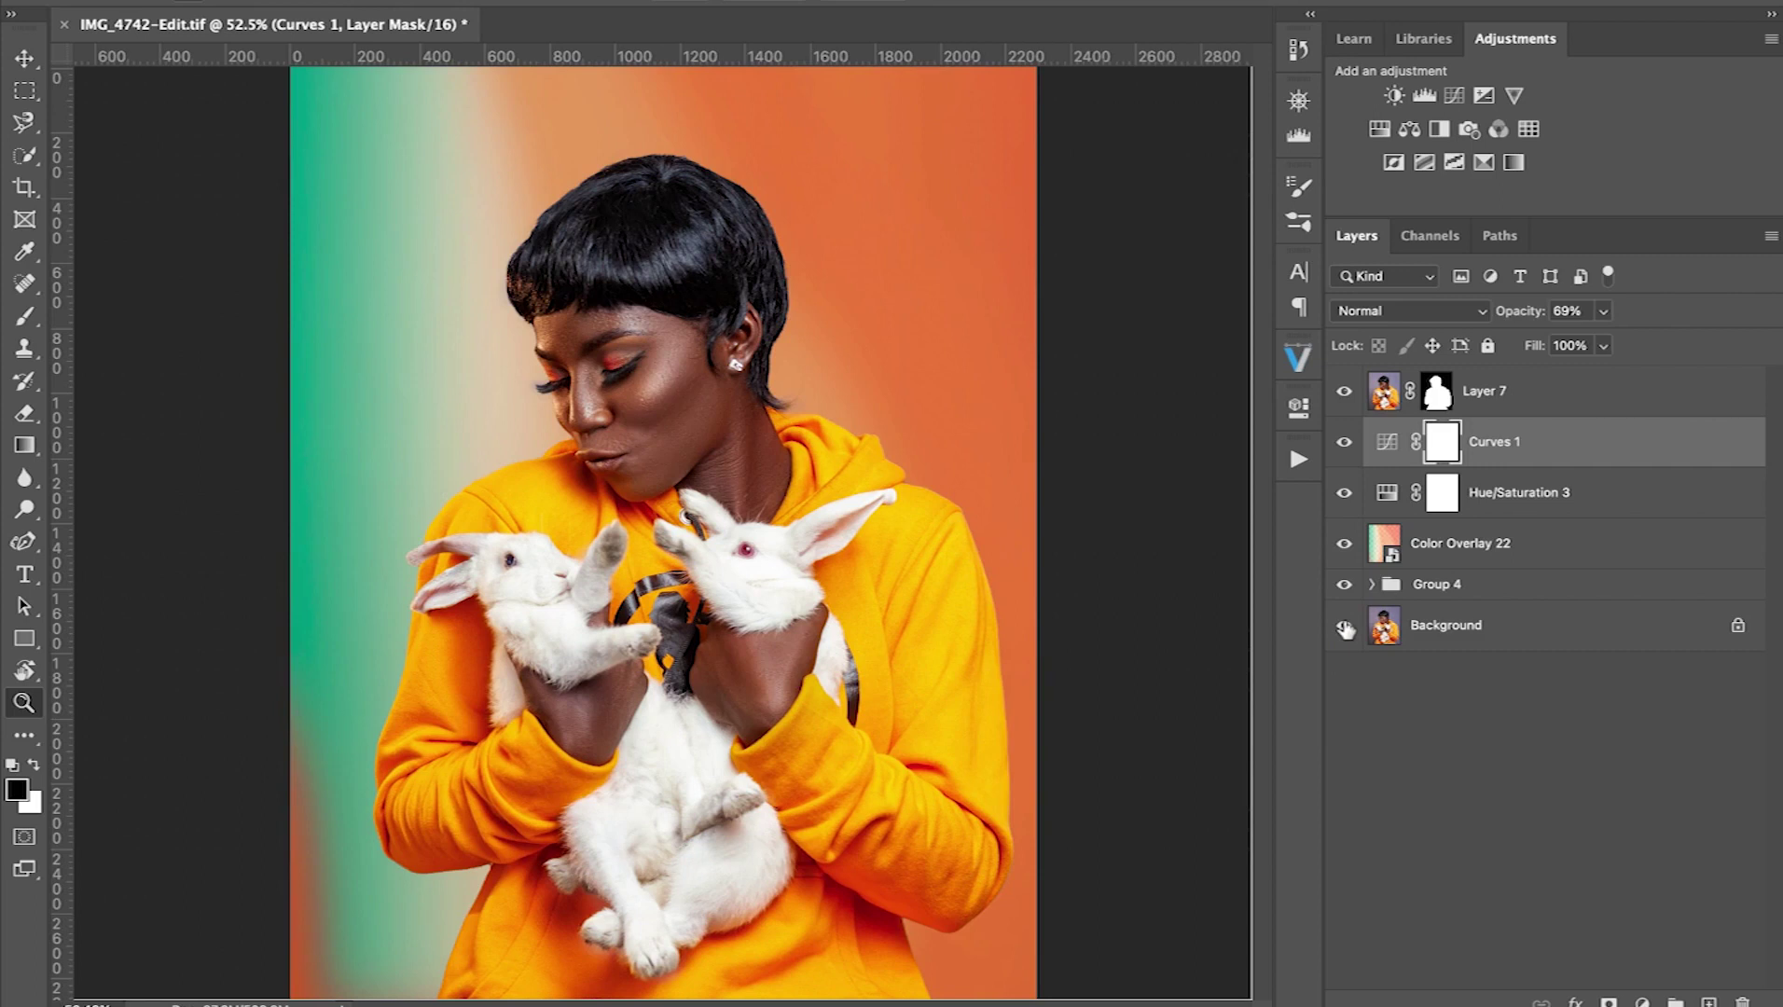